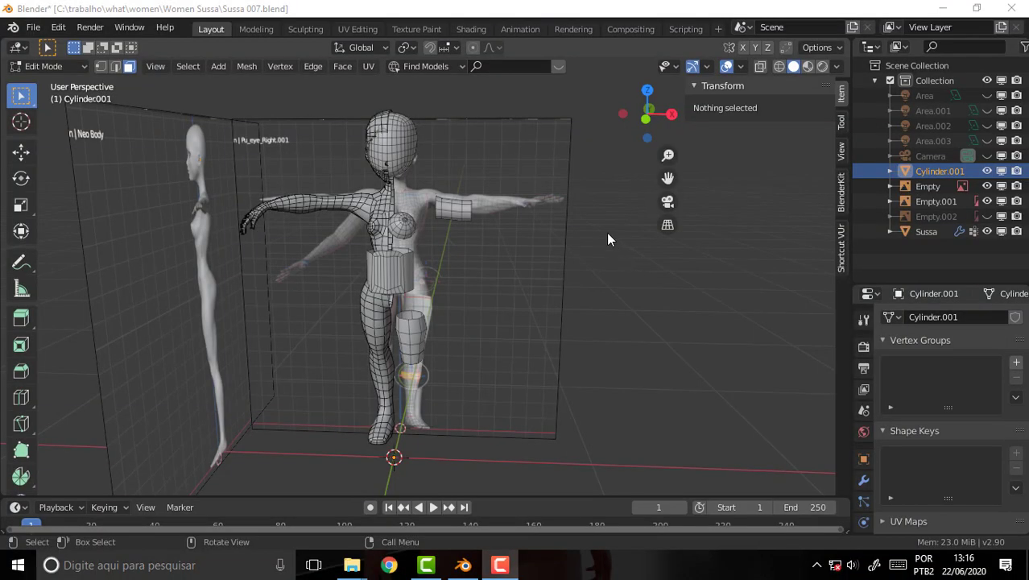
# Delete a vertical strip of faces from the torso cylinder band.
pyautogui.scroll(2, 607, 233)
pyautogui.moveTo(607, 232)
pyautogui.mouseDown(button='middle')
pyautogui.moveTo(479, 232)
pyautogui.moveTo(633, 224)
pyautogui.moveTo(606, 235)
pyautogui.moveTo(576, 207)
pyautogui.moveTo(558, 208)
pyautogui.mouseUp(button='middle')
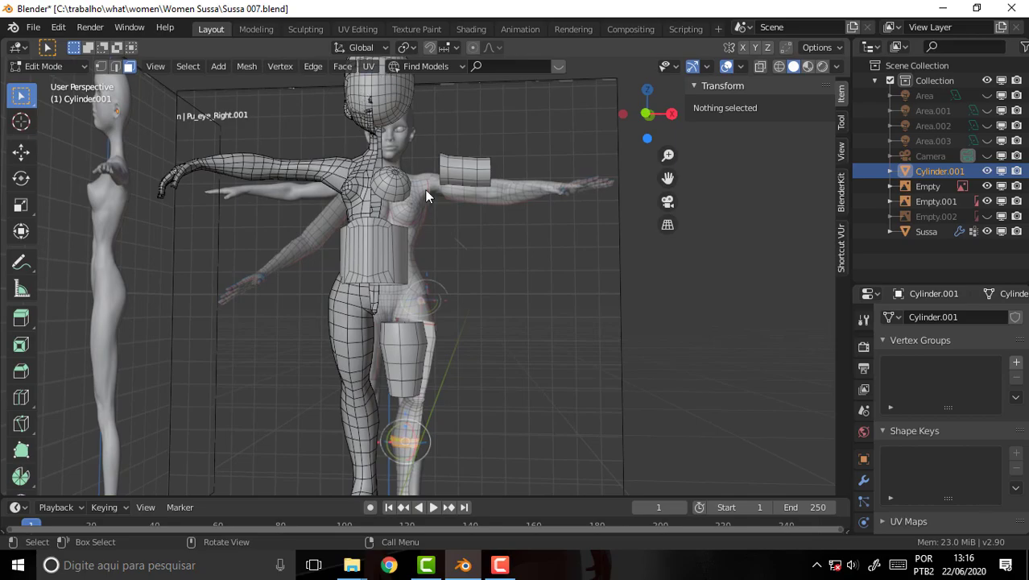
pyautogui.moveTo(427, 195)
pyautogui.mouseDown(button='middle')
pyautogui.moveTo(448, 206)
pyautogui.moveTo(386, 205)
pyautogui.moveTo(511, 207)
pyautogui.moveTo(489, 253)
pyautogui.moveTo(472, 233)
pyautogui.mouseUp(button='middle')
pyautogui.scroll(2, 428, 209)
pyautogui.scroll(2, 428, 209)
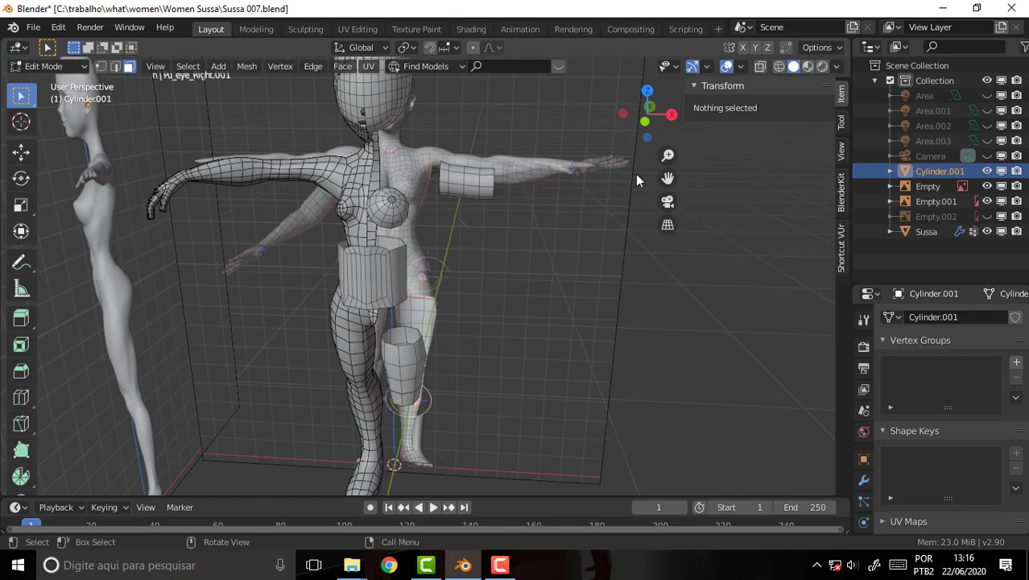
pyautogui.moveTo(666, 176); pyautogui.dragTo(576, 277)
pyautogui.moveTo(576, 276); pyautogui.dragTo(597, 247, button='middle')
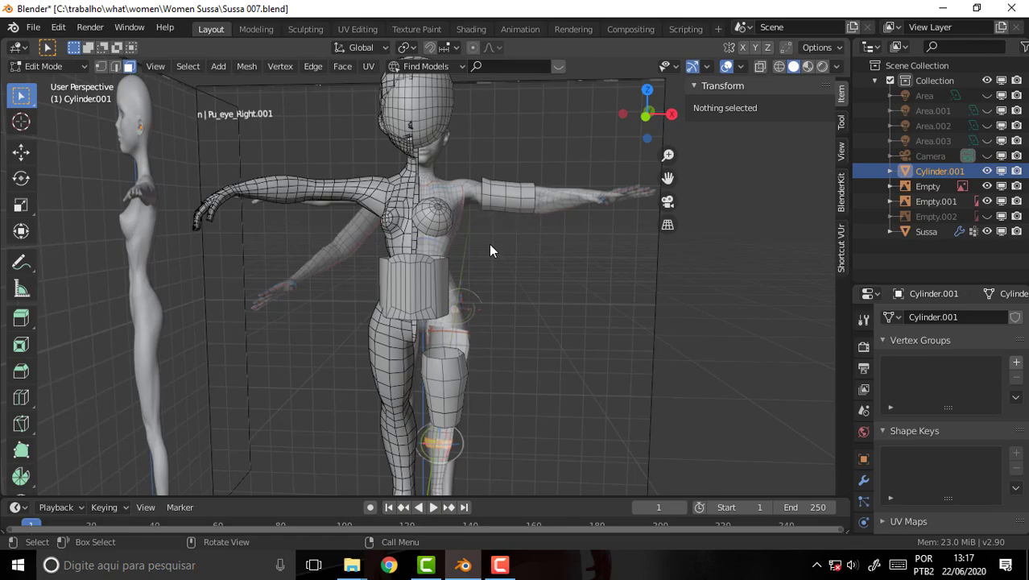
pyautogui.scroll(2, 481, 253)
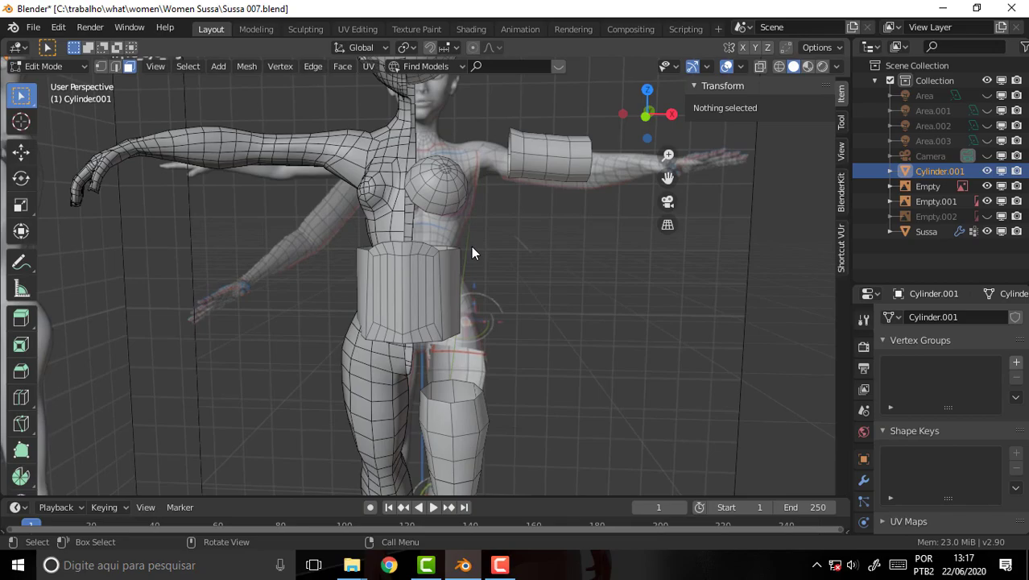
pyautogui.moveTo(473, 251); pyautogui.dragTo(482, 241, button='middle')
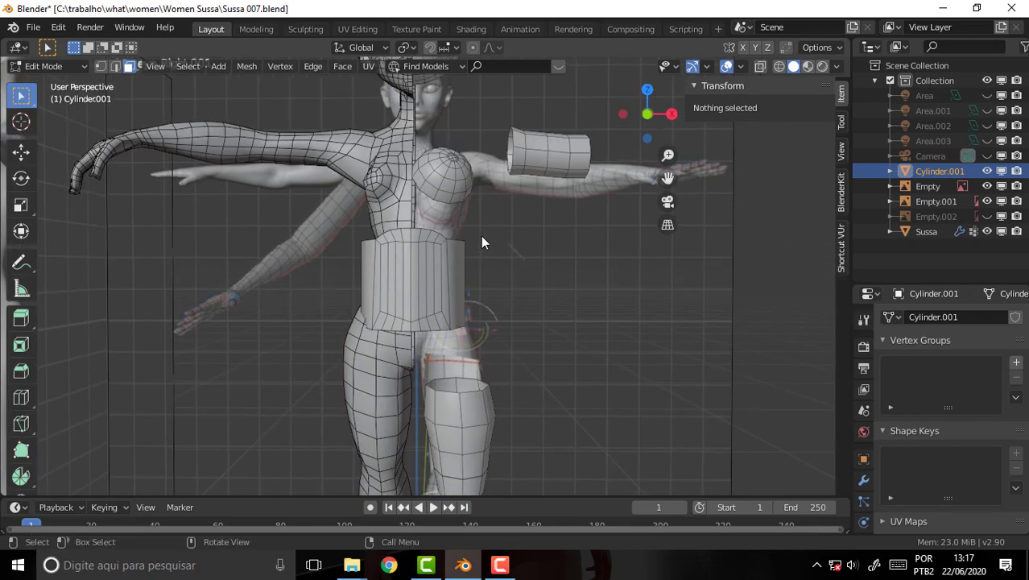
pyautogui.scroll(-2, 481, 236)
pyautogui.scroll(-2, 481, 236)
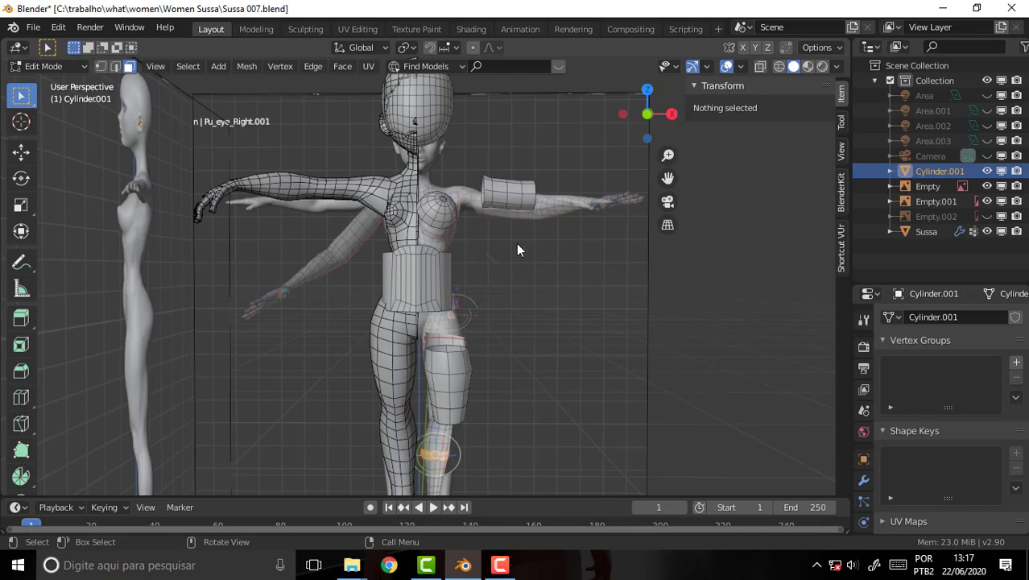
pyautogui.moveTo(516, 243)
pyautogui.mouseDown(button='middle')
pyautogui.moveTo(424, 239)
pyautogui.moveTo(539, 243)
pyautogui.mouseUp(button='middle')
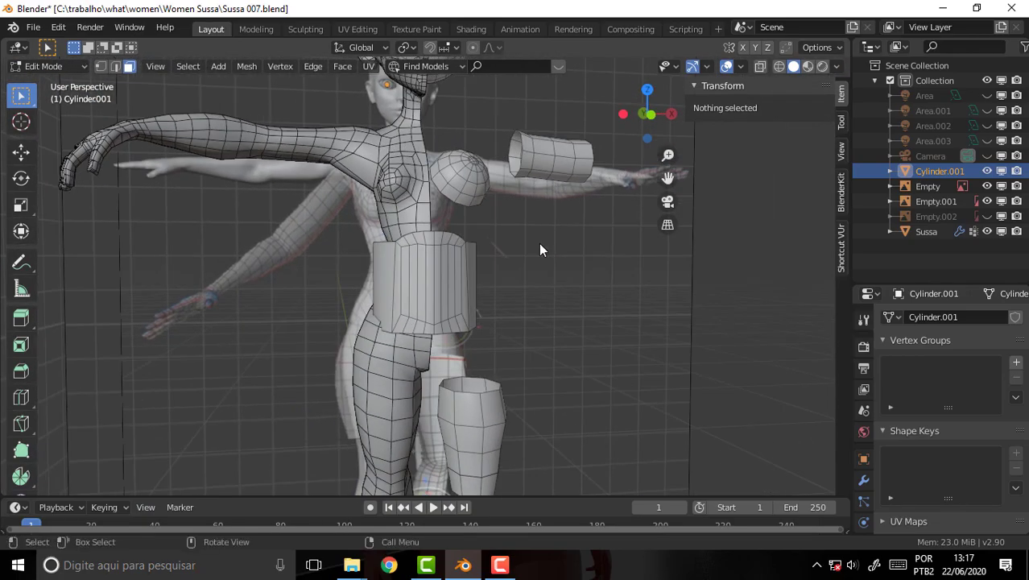
pyautogui.scroll(2, 539, 243)
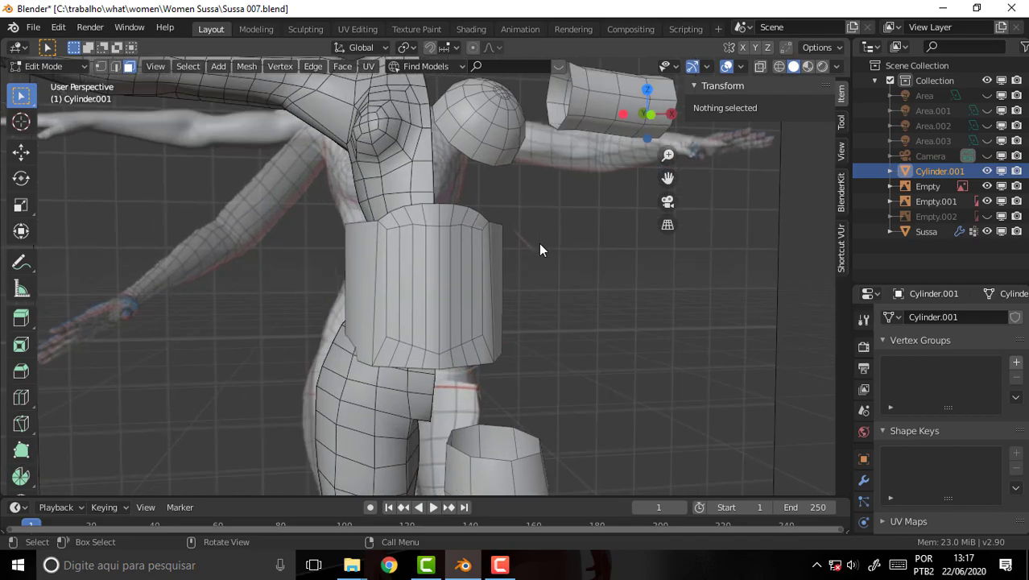
pyautogui.scroll(-3, 538, 243)
pyautogui.scroll(2, 539, 243)
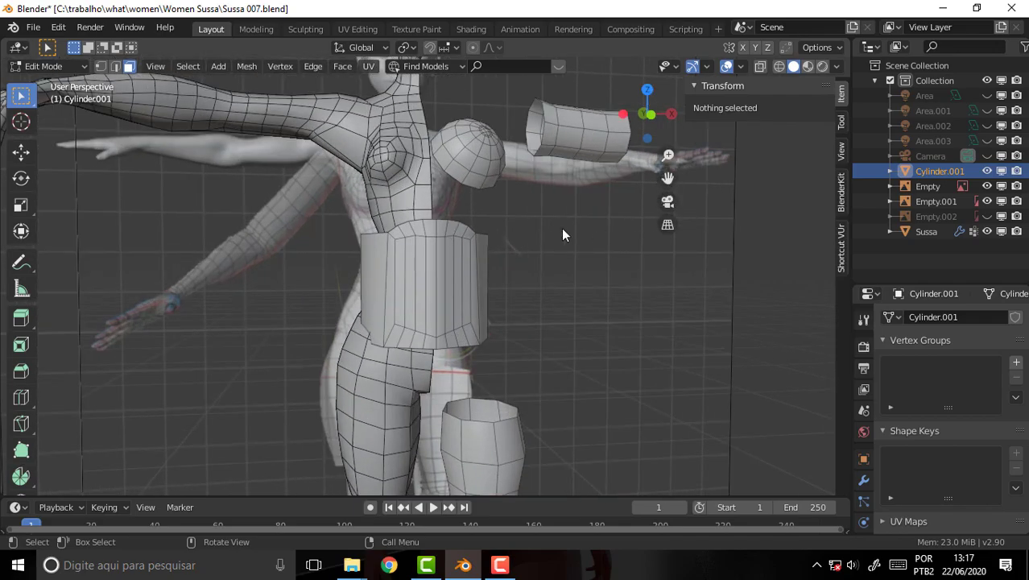
pyautogui.moveTo(562, 234)
pyautogui.mouseDown(button='middle')
pyautogui.moveTo(542, 240)
pyautogui.moveTo(558, 234)
pyautogui.moveTo(544, 214)
pyautogui.moveTo(541, 251)
pyautogui.mouseUp(button='middle')
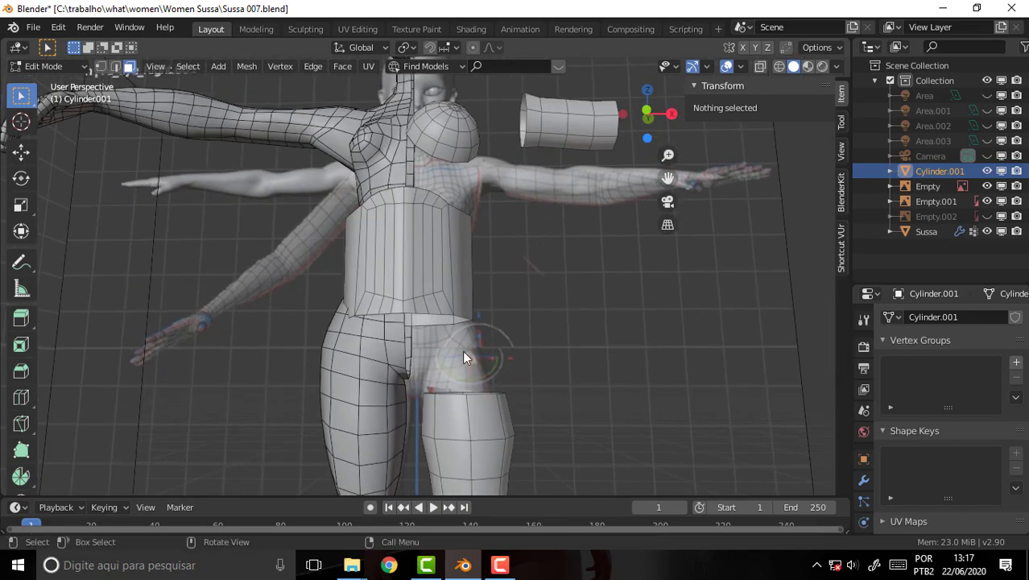
pyautogui.moveTo(554, 298)
pyautogui.mouseDown(button='middle')
pyautogui.moveTo(563, 338)
pyautogui.moveTo(570, 308)
pyautogui.mouseUp(button='middle')
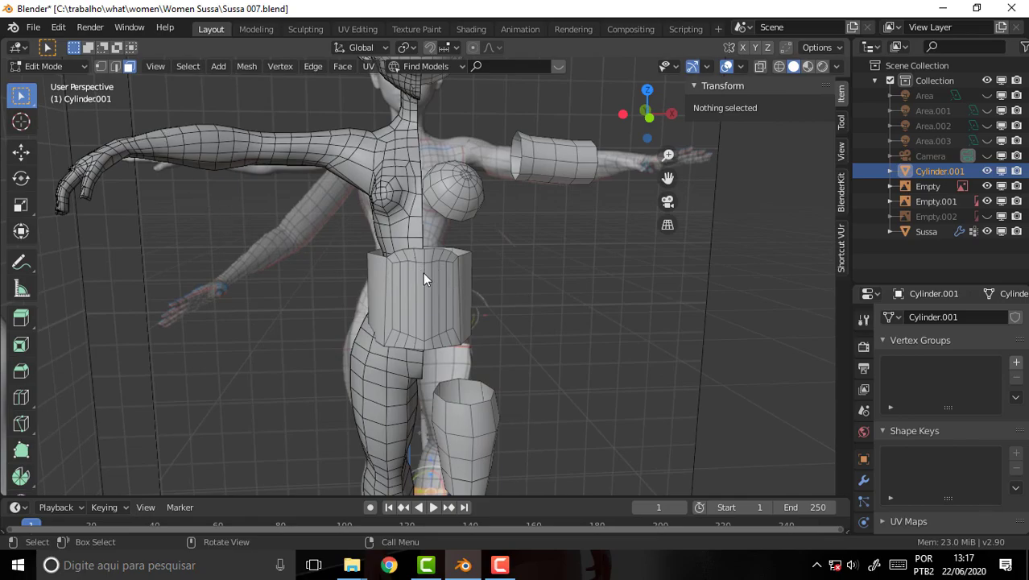
pyautogui.click(446, 296)
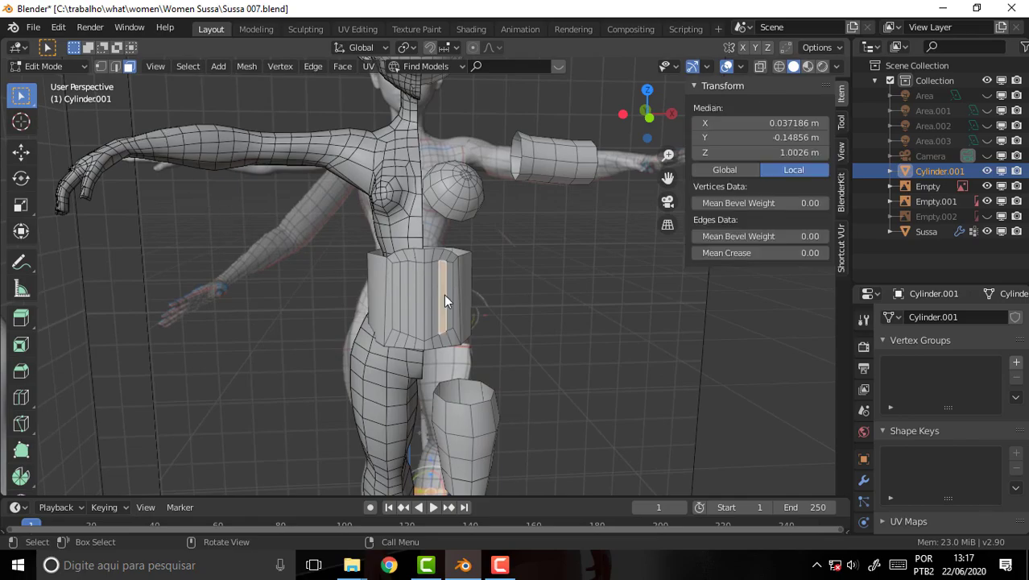
pyautogui.click(416, 254)
pyautogui.keyDown('alt'); pyautogui.click(418, 262); pyautogui.keyUp('alt')
pyautogui.press('x')
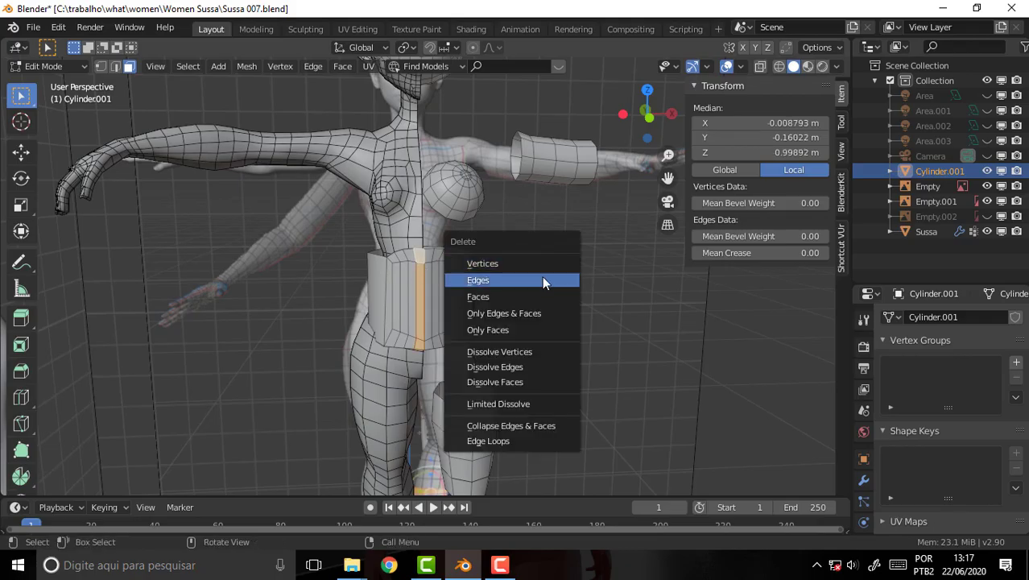
pyautogui.click(523, 296)
# Delete one more stray face from the torso band.
pyautogui.moveTo(613, 264)
pyautogui.mouseDown(button='middle')
pyautogui.moveTo(336, 284)
pyautogui.moveTo(419, 248)
pyautogui.mouseUp(button='middle')
pyautogui.click(437, 261)
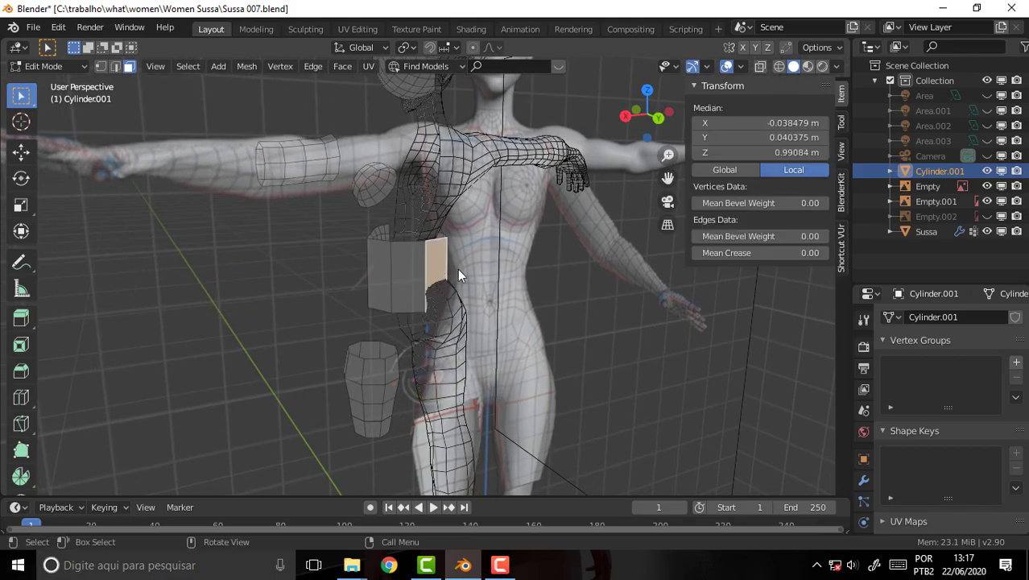
pyautogui.press('x')
pyautogui.click(430, 271)
pyautogui.moveTo(271, 270)
pyautogui.mouseDown(button='middle')
pyautogui.moveTo(387, 296)
pyautogui.moveTo(569, 292)
pyautogui.mouseUp(button='middle')
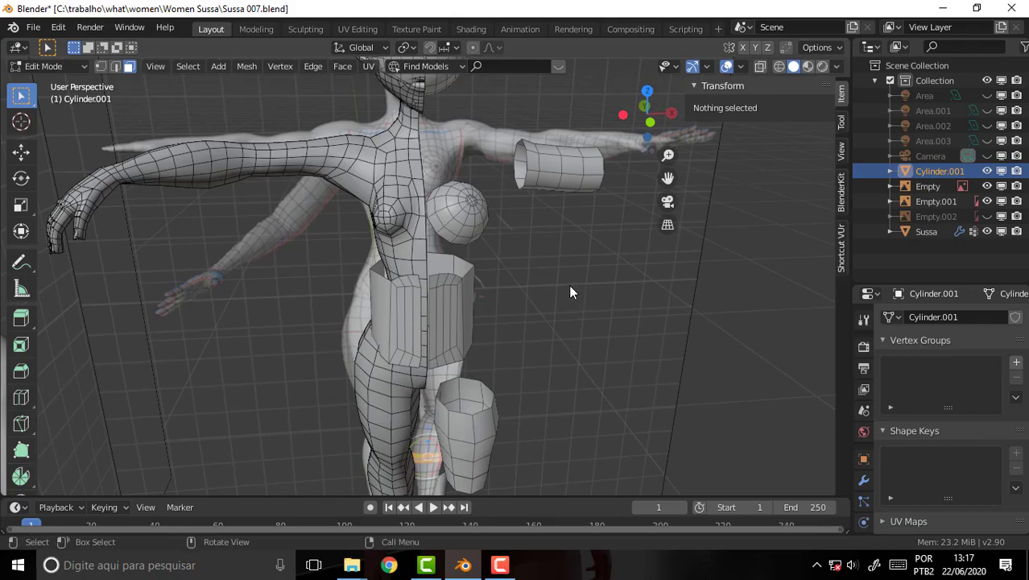
pyautogui.scroll(-3, 569, 291)
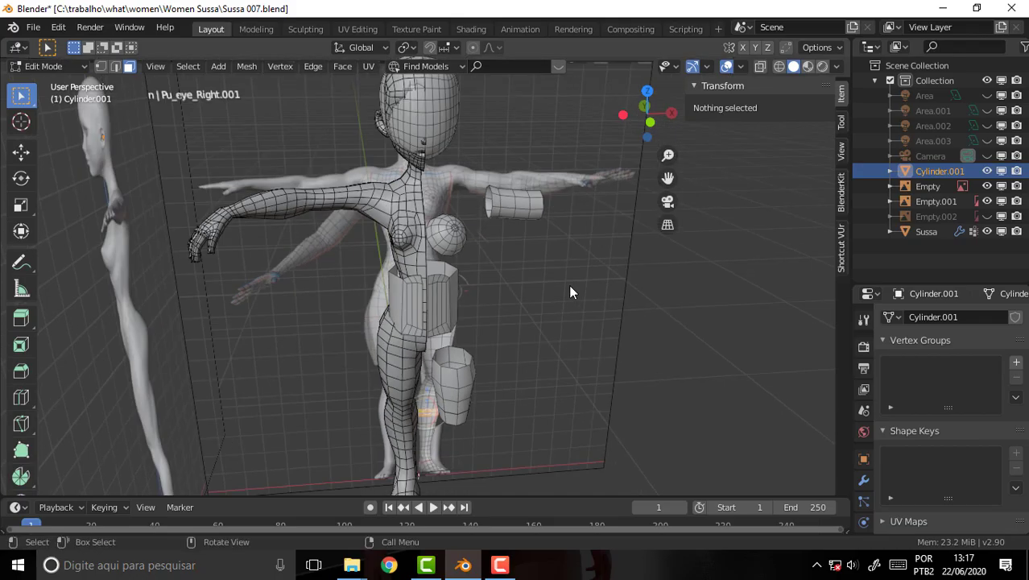
# Delete a vertical face loop from the helmet shell.
pyautogui.keyDown('alt'); pyautogui.click(420, 109); pyautogui.keyUp('alt')
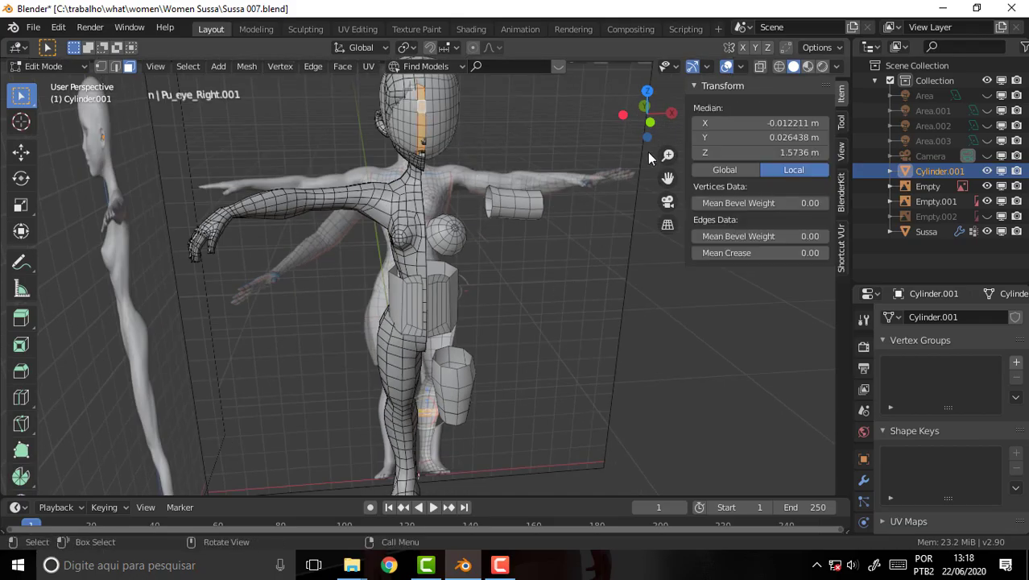
pyautogui.moveTo(649, 157)
pyautogui.mouseDown(button='middle')
pyautogui.moveTo(487, 169)
pyautogui.moveTo(390, 155)
pyautogui.moveTo(348, 127)
pyautogui.moveTo(411, 72)
pyautogui.moveTo(512, 86)
pyautogui.moveTo(535, 147)
pyautogui.moveTo(573, 157)
pyautogui.mouseUp(button='middle')
pyautogui.press('x')
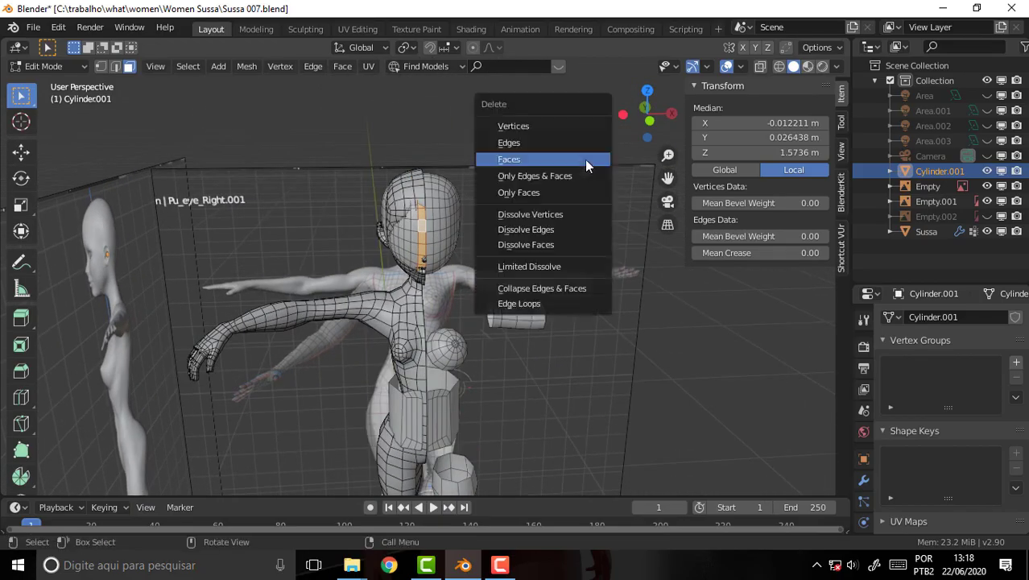
pyautogui.click(565, 161)
# Delete the seam-bounded half of the helmet shell using linked selection.
pyautogui.scroll(2, 562, 166)
pyautogui.scroll(2, 451, 210)
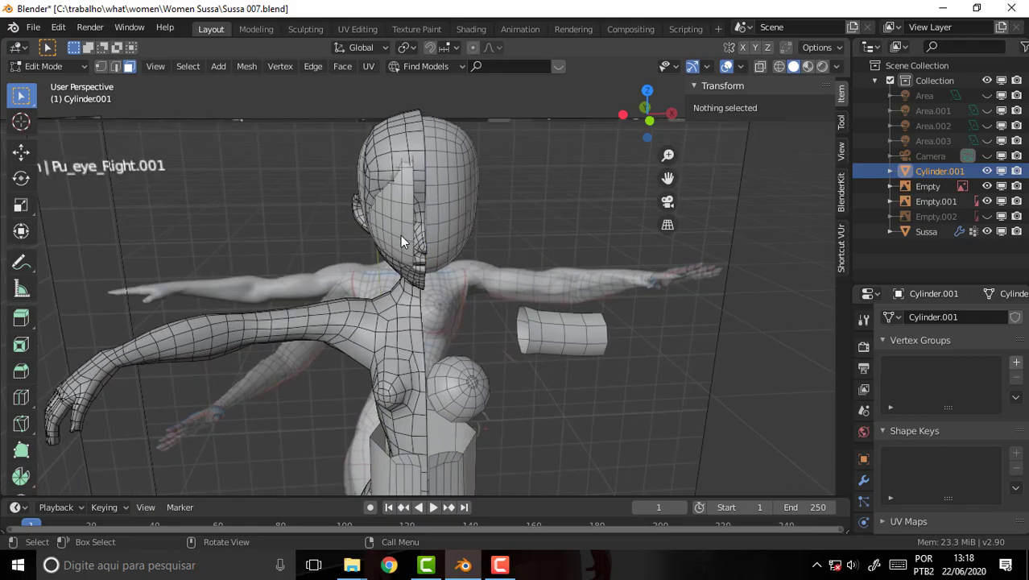
pyautogui.click(396, 211)
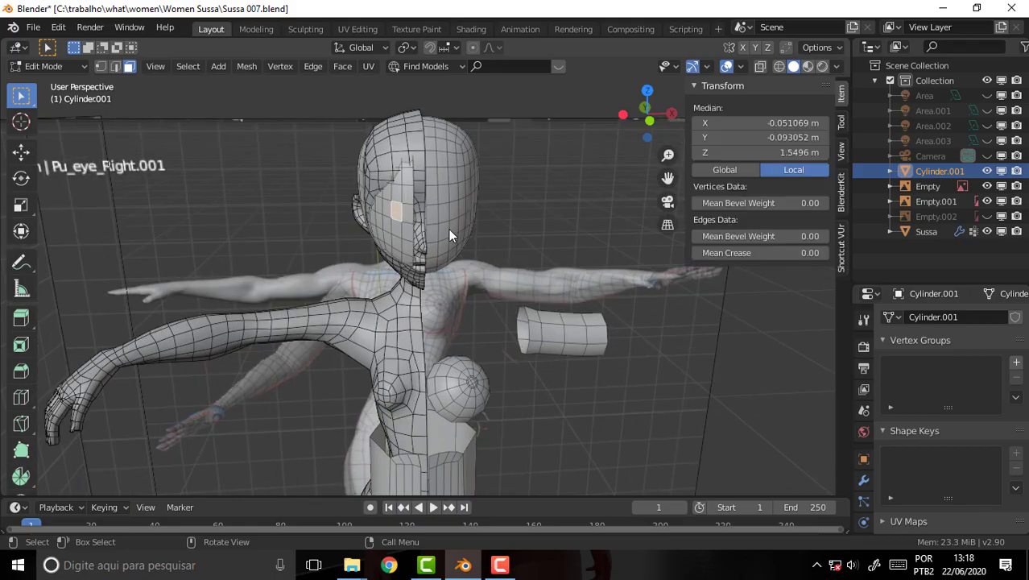
pyautogui.press('l')
pyautogui.click(394, 208)
pyautogui.hotkey('ctrl', 'l')
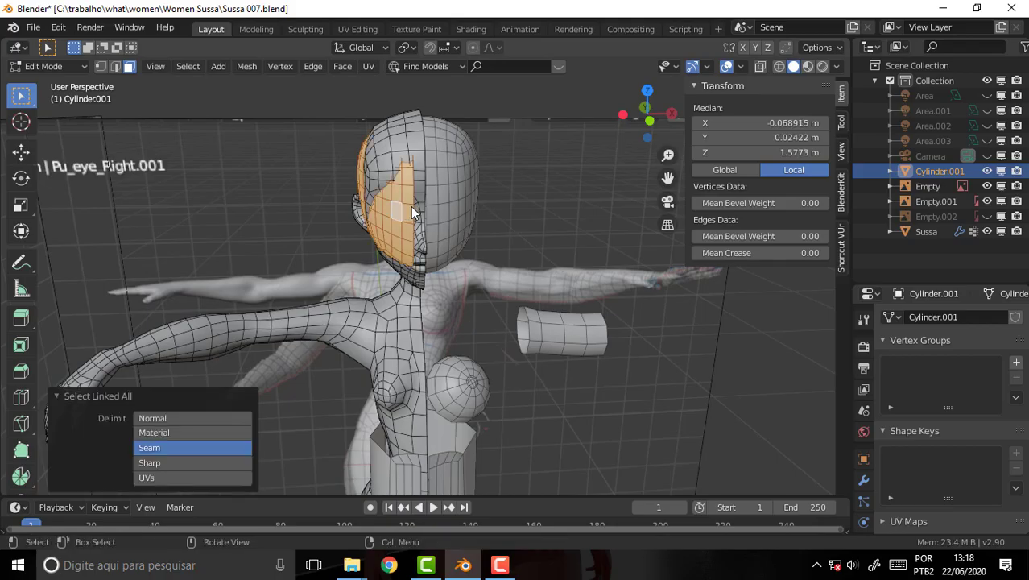
pyautogui.press('x')
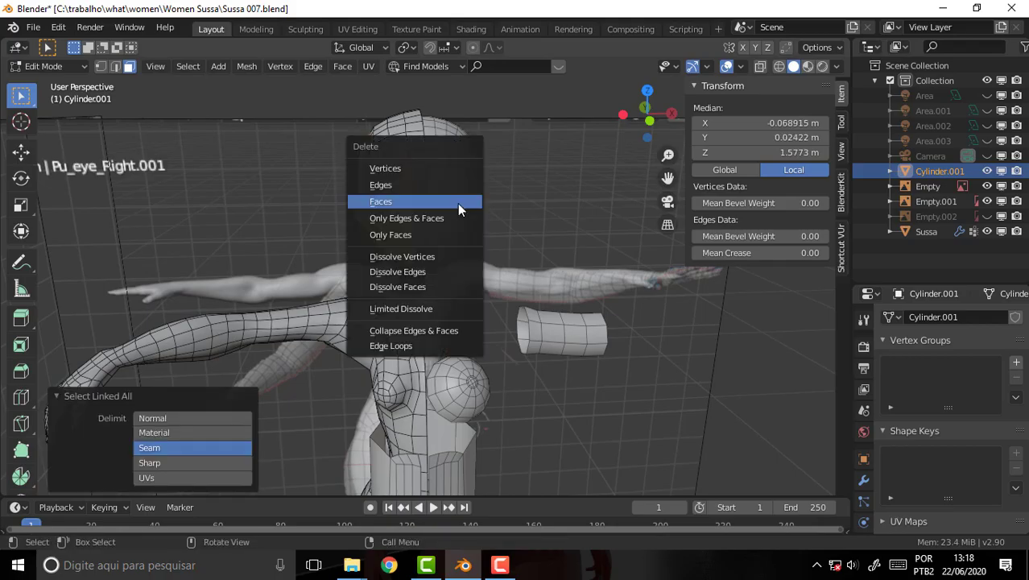
pyautogui.click(458, 205)
# Delete the linked half of the torso band.
pyautogui.scroll(-2, 615, 169)
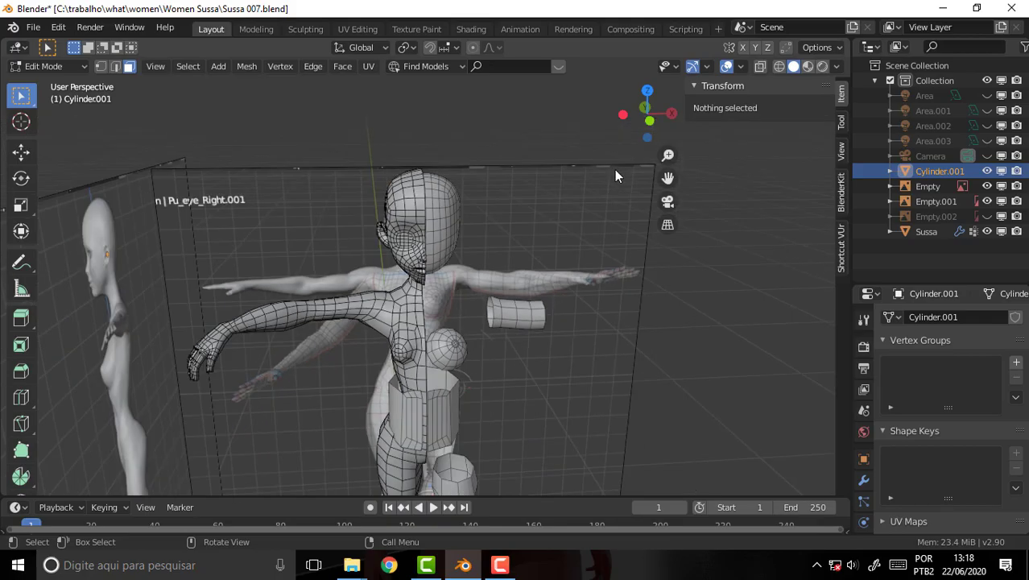
pyautogui.scroll(-1, 598, 181)
pyautogui.scroll(3, 683, 189)
pyautogui.moveTo(667, 178); pyautogui.dragTo(689, 8)
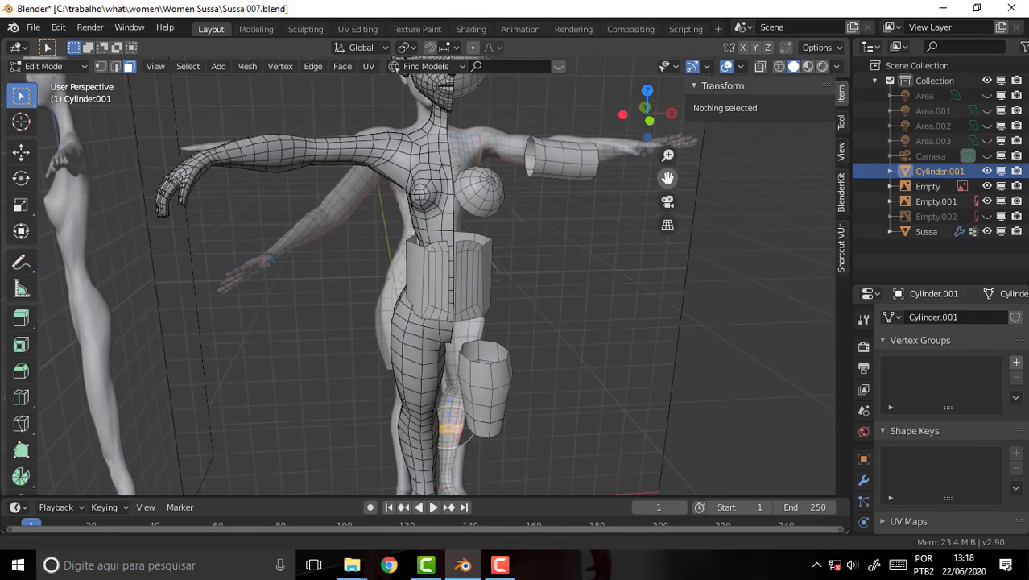
pyautogui.click(437, 267)
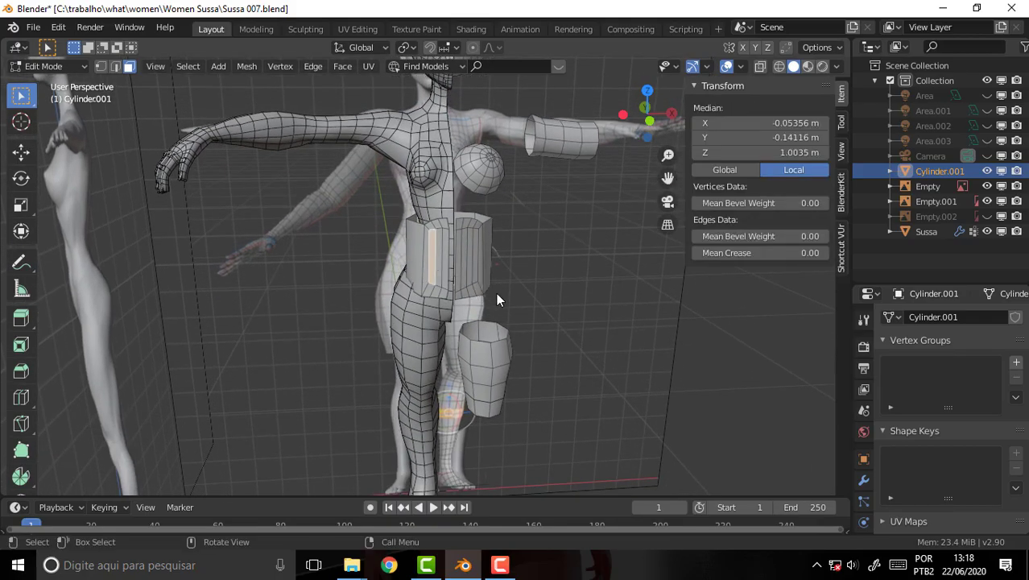
pyautogui.hotkey('ctrl', 'l')
pyautogui.press('x')
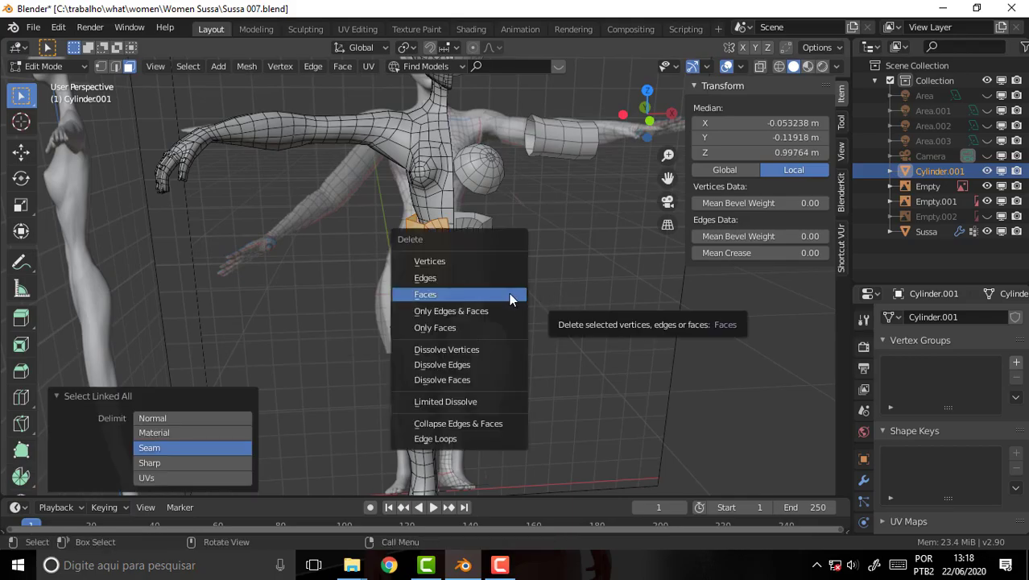
pyautogui.click(509, 294)
pyautogui.moveTo(581, 270); pyautogui.dragTo(543, 266, button='middle')
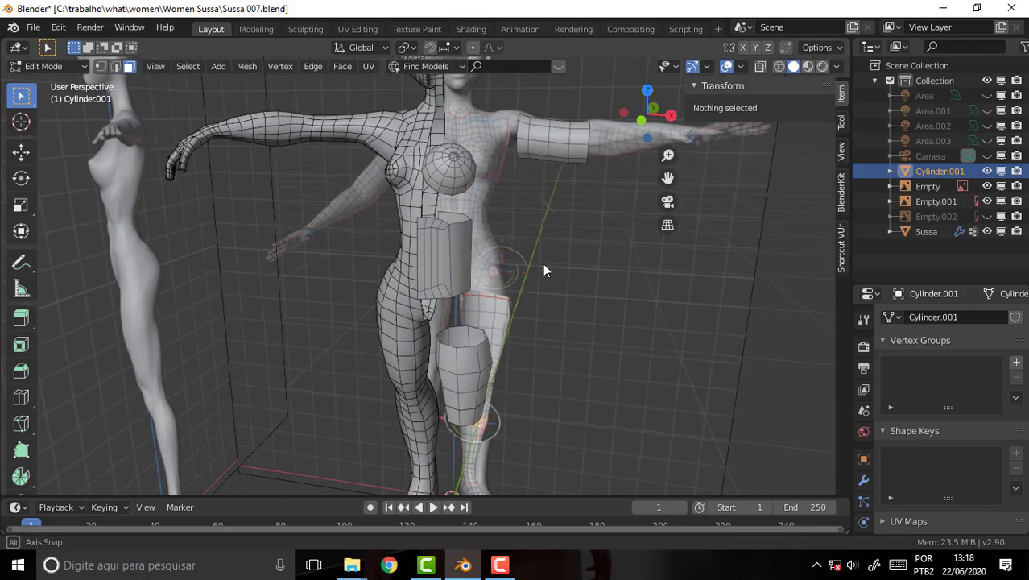
pyautogui.scroll(-2, 543, 264)
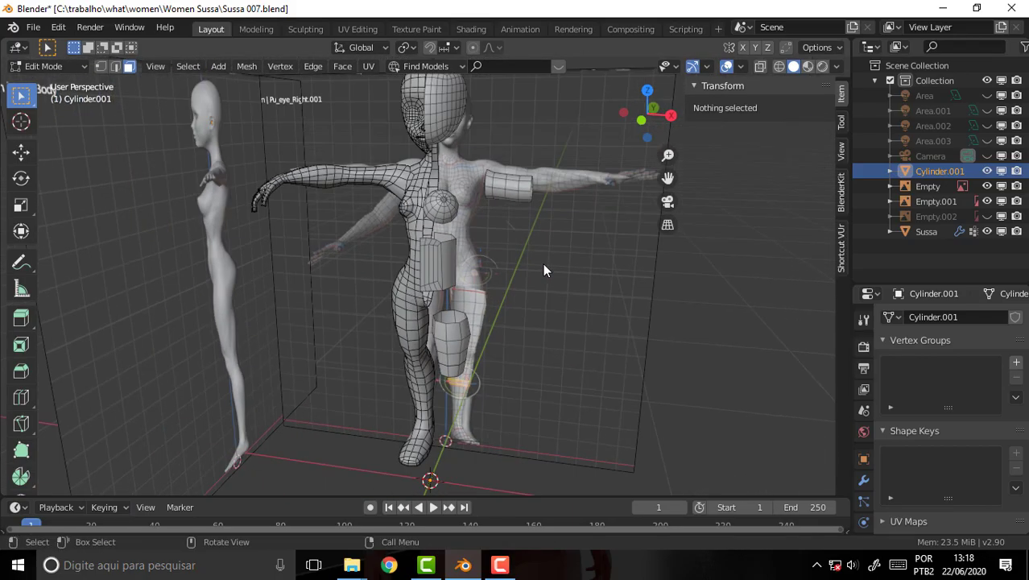
# Return to Object Mode and add a Mirror modifier to Cylinder.001.
pyautogui.click(44, 66)
pyautogui.click(39, 81)
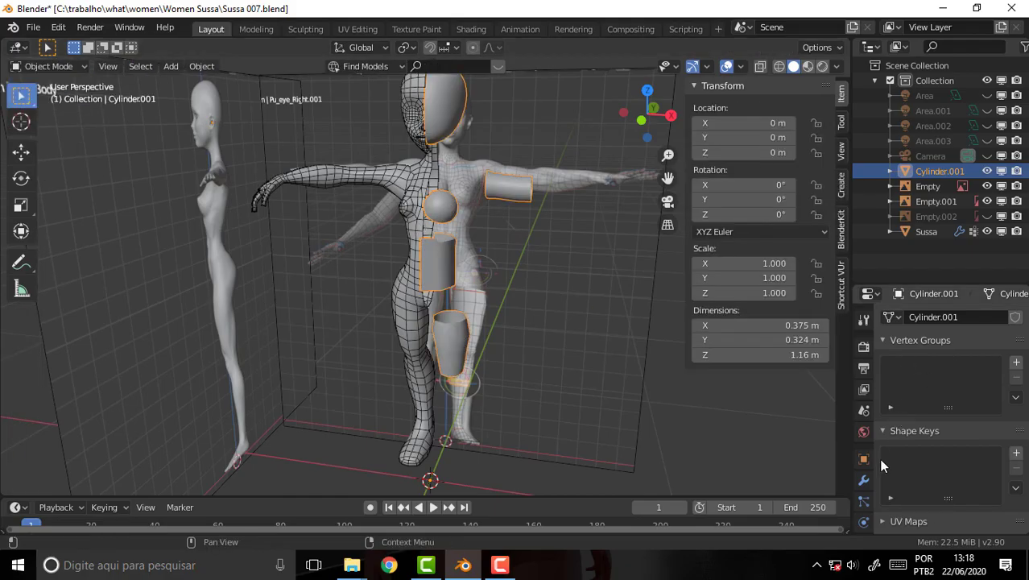
pyautogui.click(863, 480)
pyautogui.click(939, 317)
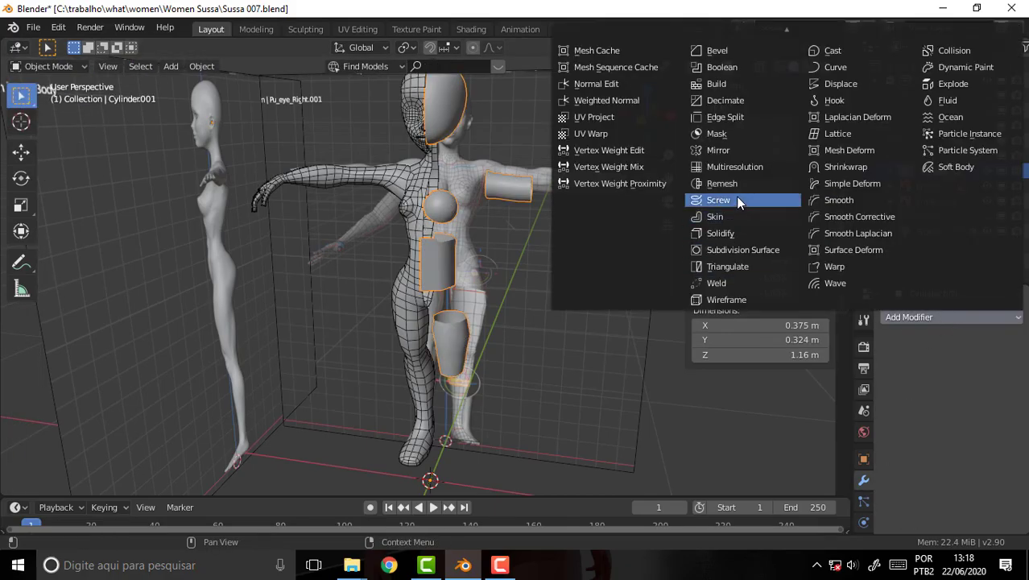
pyautogui.click(728, 150)
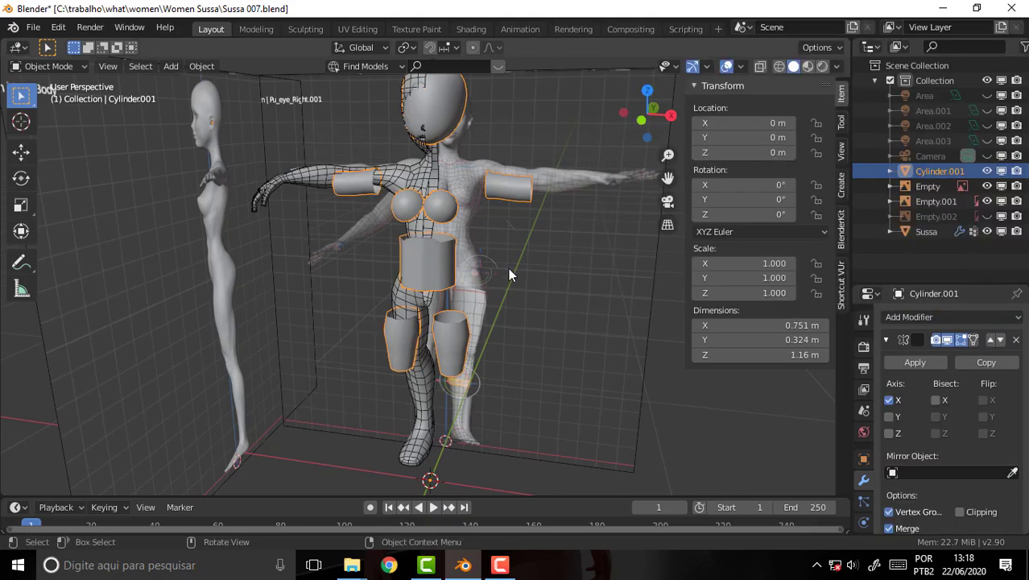
# Select the cylinder armor pieces and switch them into Edit Mode.
pyautogui.click(509, 269)
pyautogui.scroll(3, 510, 269)
pyautogui.moveTo(544, 256)
pyautogui.mouseDown(button='middle')
pyautogui.moveTo(481, 264)
pyautogui.moveTo(565, 277)
pyautogui.moveTo(556, 241)
pyautogui.mouseUp(button='middle')
pyautogui.scroll(5, 481, 264)
pyautogui.scroll(-5, 367, 259)
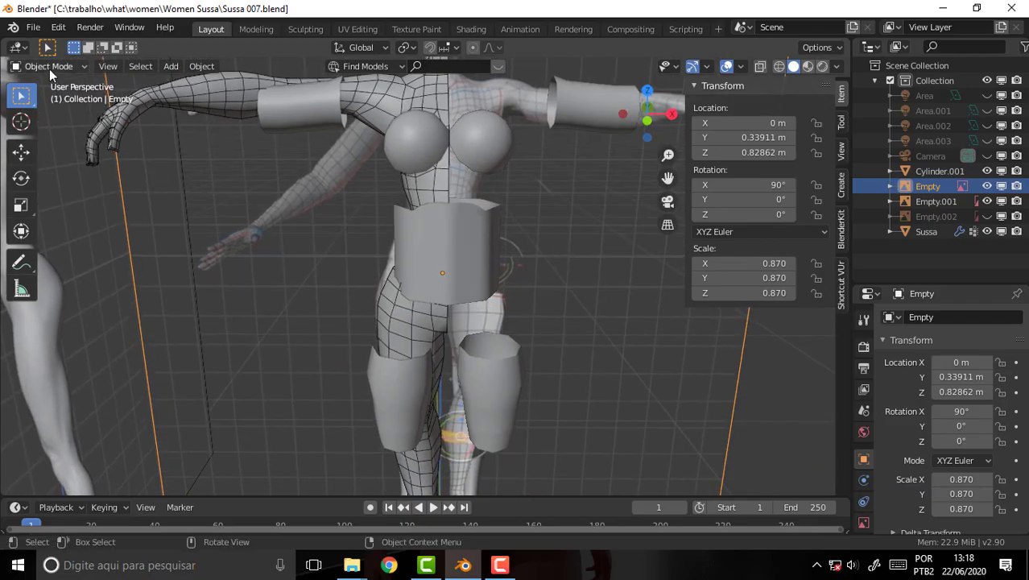
pyautogui.click(479, 242)
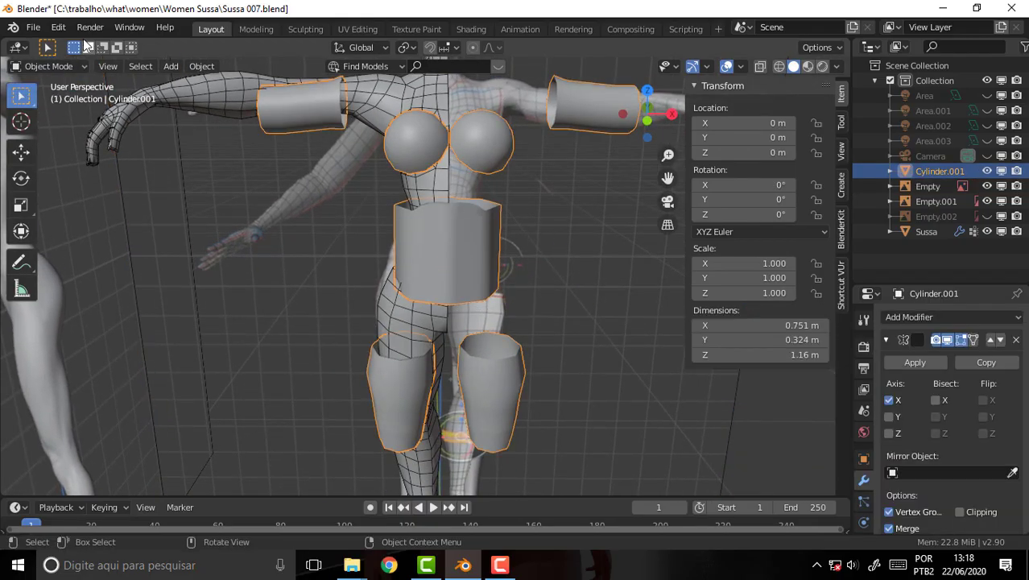
pyautogui.click(42, 65)
pyautogui.click(53, 93)
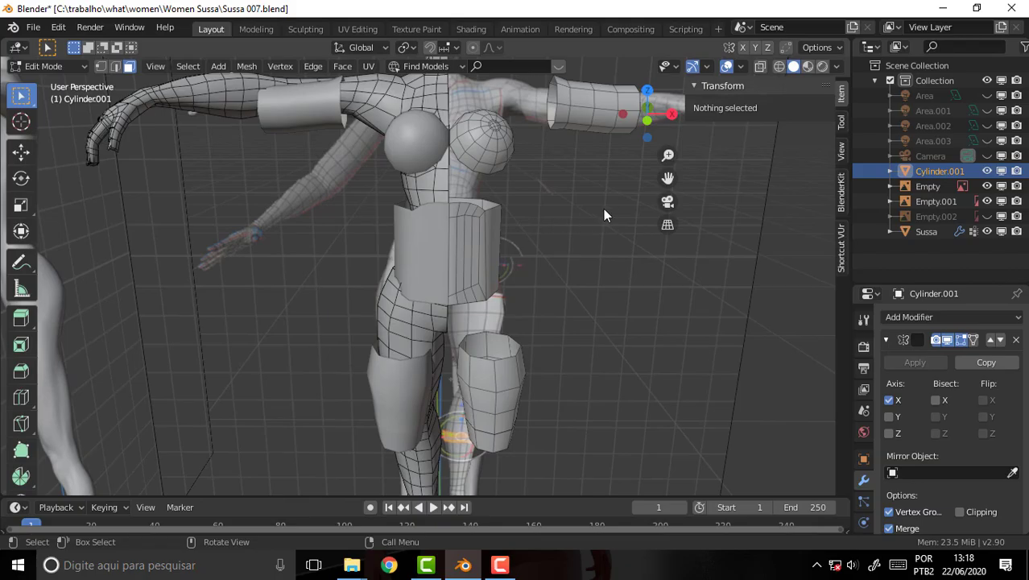
pyautogui.moveTo(603, 208)
pyautogui.mouseDown(button='middle')
pyautogui.moveTo(493, 203)
pyautogui.moveTo(594, 208)
pyautogui.mouseUp(button='middle')
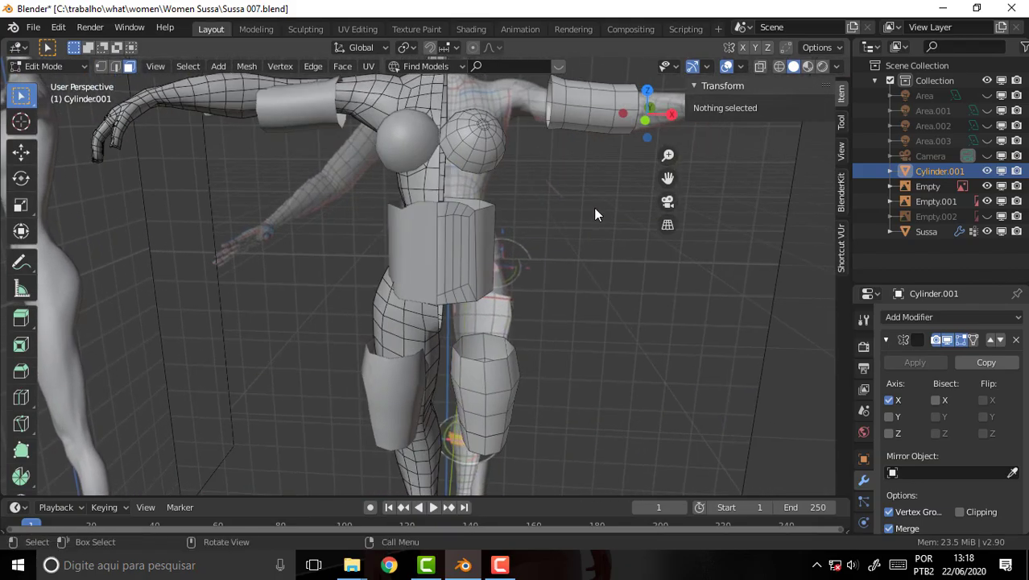
pyautogui.scroll(-5, 594, 213)
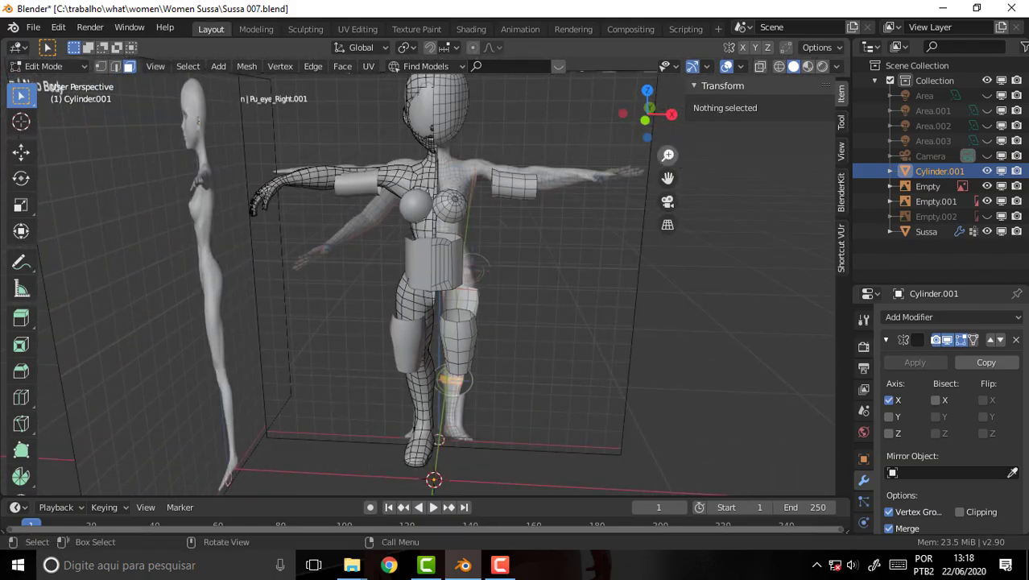
pyautogui.moveTo(668, 155); pyautogui.dragTo(670, 181)
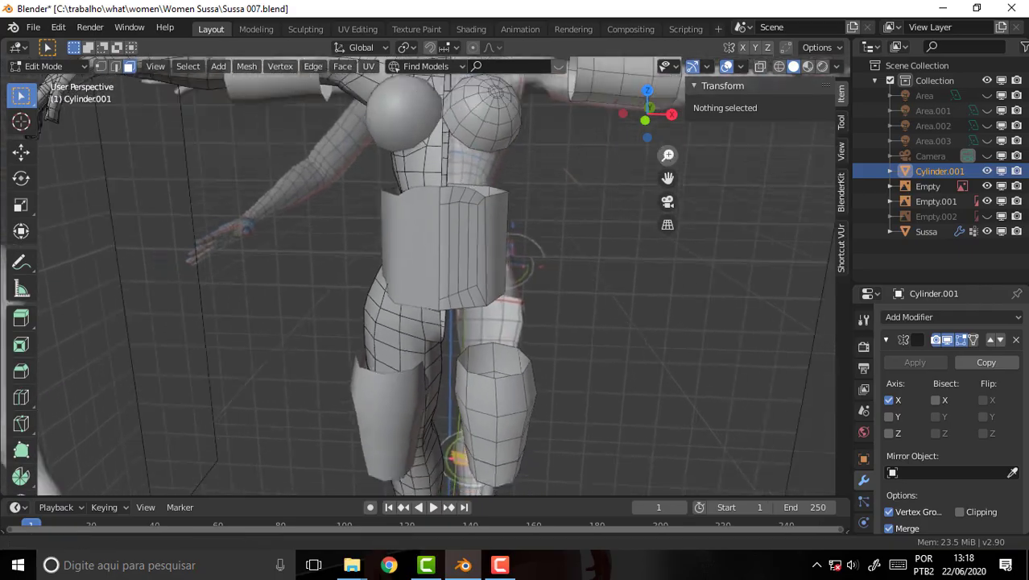
pyautogui.moveTo(670, 181)
pyautogui.mouseDown(button='middle')
pyautogui.moveTo(601, 143)
pyautogui.moveTo(576, 159)
pyautogui.mouseUp(button='middle')
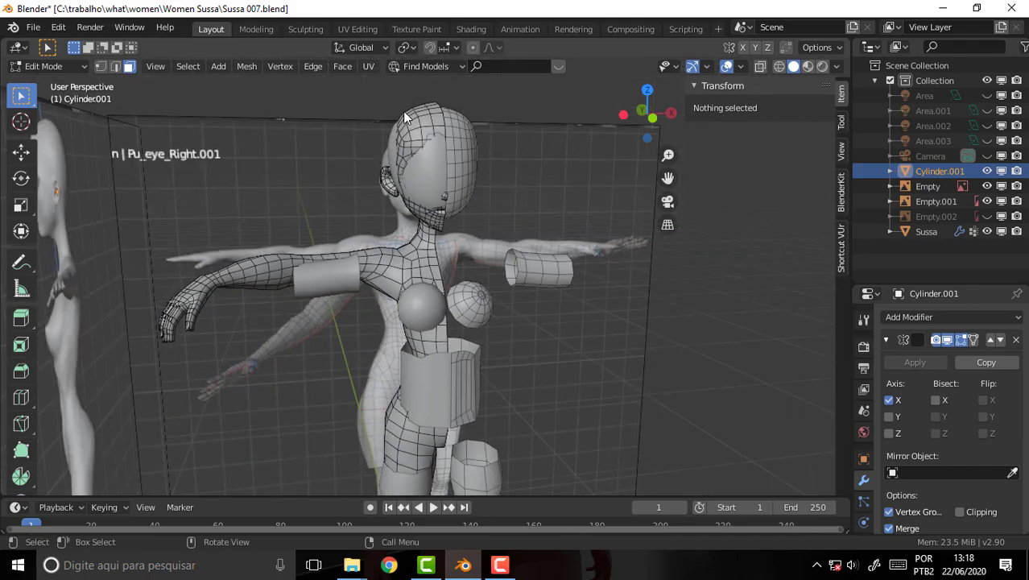
pyautogui.moveTo(500, 228); pyautogui.dragTo(461, 209, button='middle')
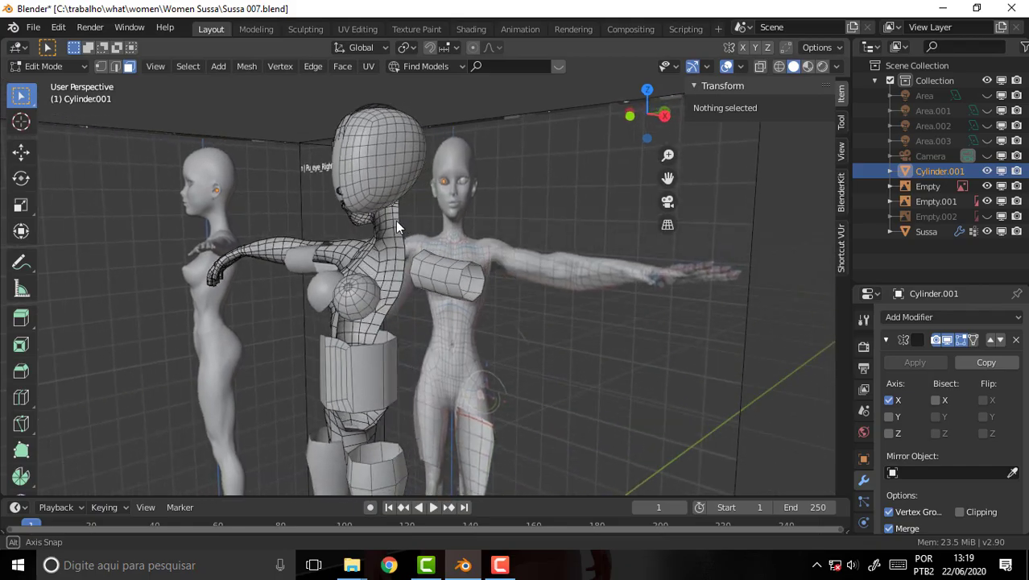
pyautogui.moveTo(461, 215)
pyautogui.mouseDown(button='middle')
pyautogui.moveTo(392, 229)
pyautogui.moveTo(411, 185)
pyautogui.mouseUp(button='middle')
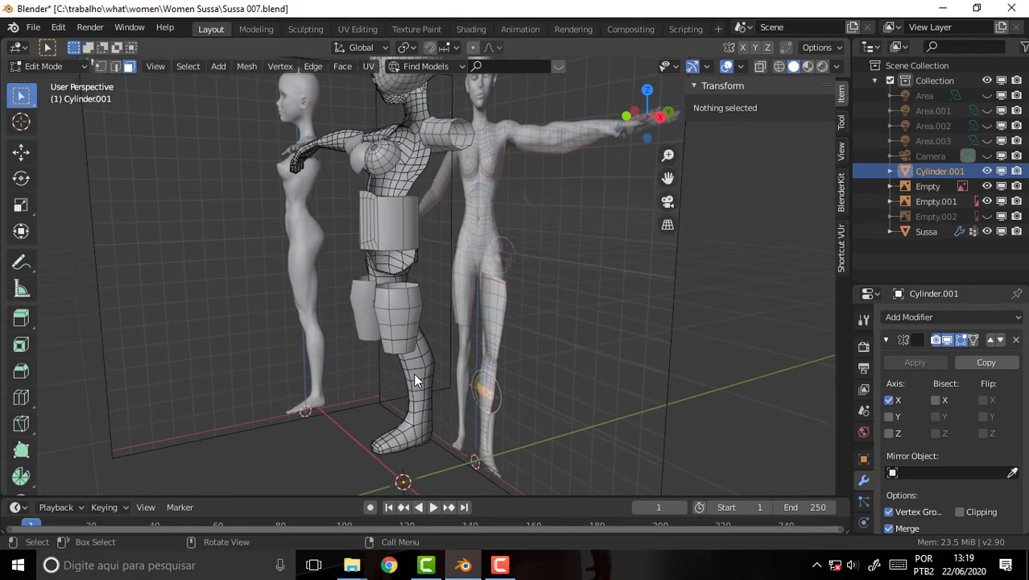
pyautogui.moveTo(533, 331); pyautogui.dragTo(430, 340, button='middle')
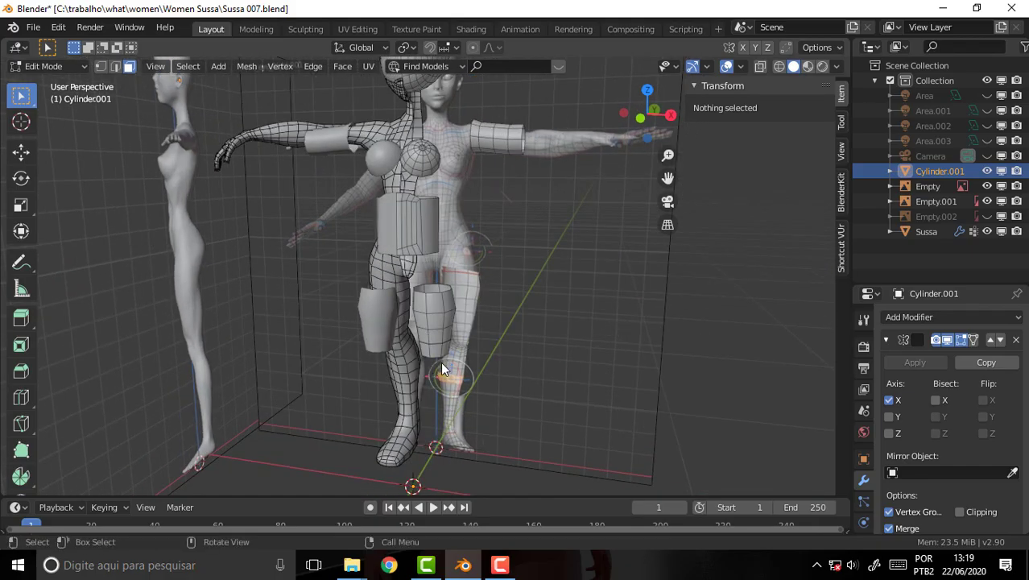
pyautogui.scroll(2, 494, 309)
pyautogui.scroll(3, 498, 306)
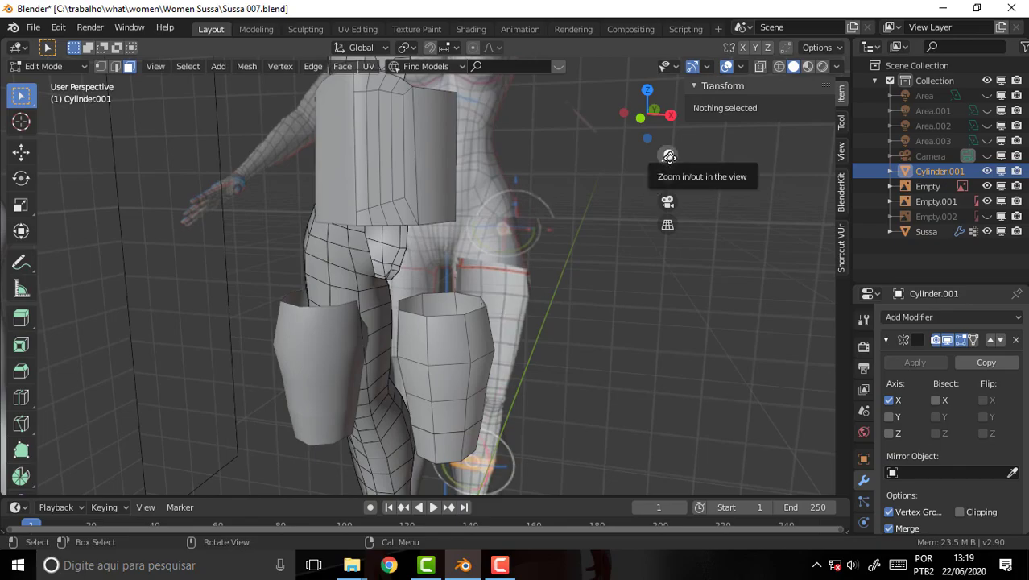
pyautogui.moveTo(667, 177); pyautogui.dragTo(612, 222)
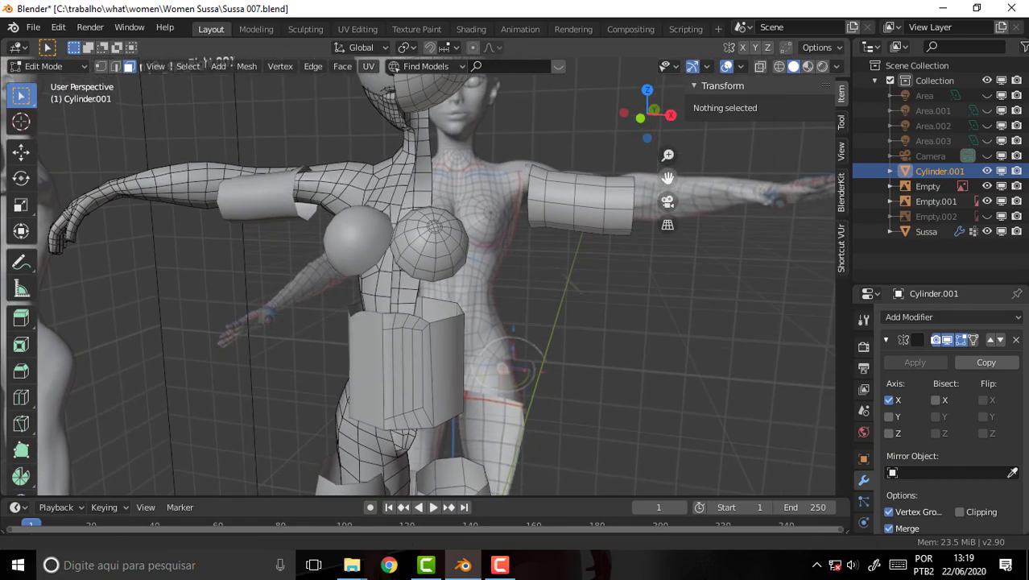
pyautogui.moveTo(612, 222)
pyautogui.mouseDown(button='middle')
pyautogui.moveTo(626, 239)
pyautogui.moveTo(703, 233)
pyautogui.moveTo(547, 227)
pyautogui.mouseUp(button='middle')
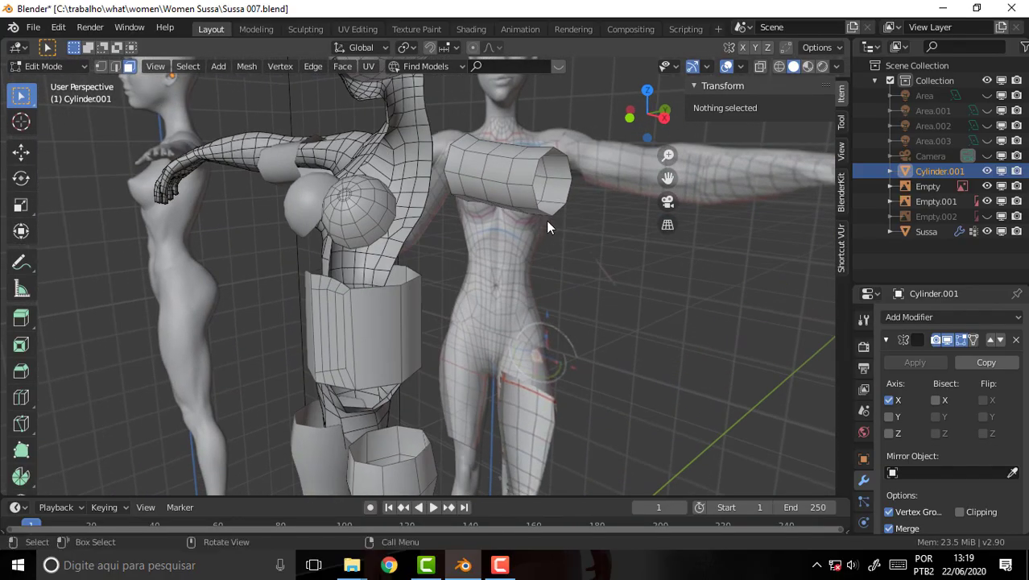
pyautogui.moveTo(487, 280)
pyautogui.mouseDown(button='middle')
pyautogui.moveTo(413, 275)
pyautogui.moveTo(368, 312)
pyautogui.moveTo(405, 297)
pyautogui.moveTo(351, 270)
pyautogui.moveTo(278, 256)
pyautogui.moveTo(234, 288)
pyautogui.moveTo(248, 354)
pyautogui.moveTo(460, 310)
pyautogui.moveTo(463, 284)
pyautogui.moveTo(448, 277)
pyautogui.mouseUp(button='middle')
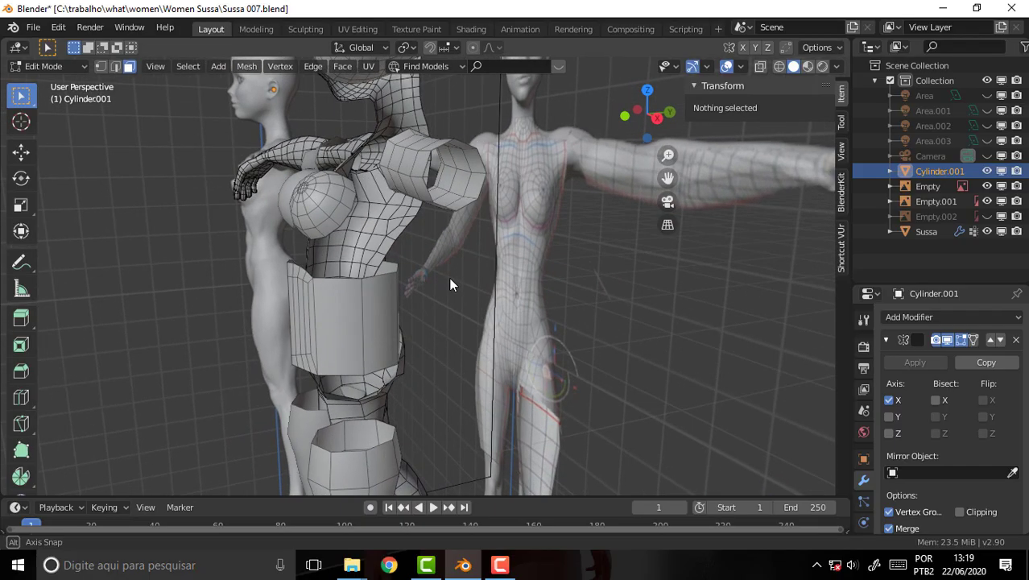
# Select two side faces of the torso plate and hide them.
pyautogui.click(383, 322)
pyautogui.moveTo(435, 316); pyautogui.dragTo(381, 305, button='middle')
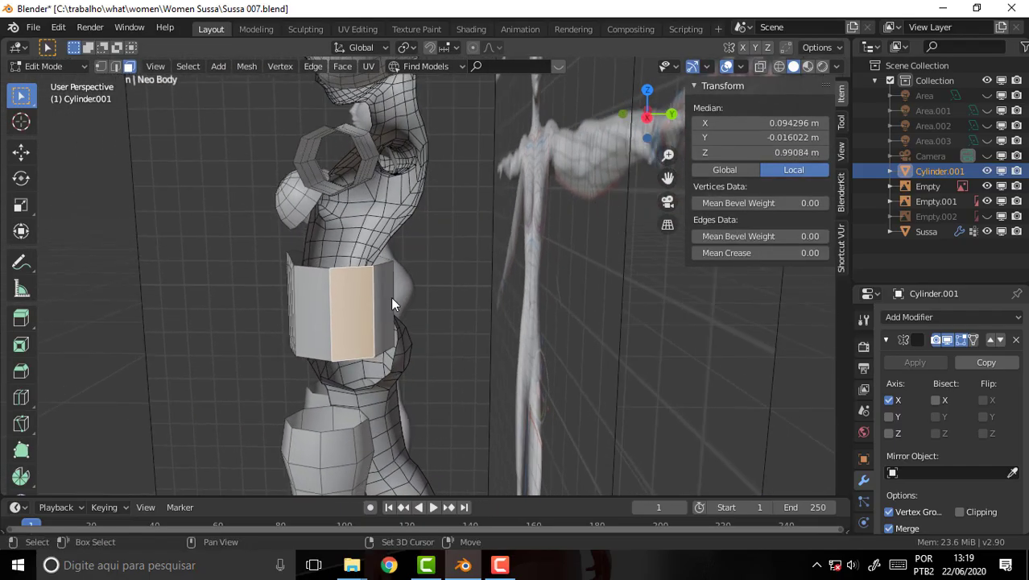
pyautogui.click(358, 307)
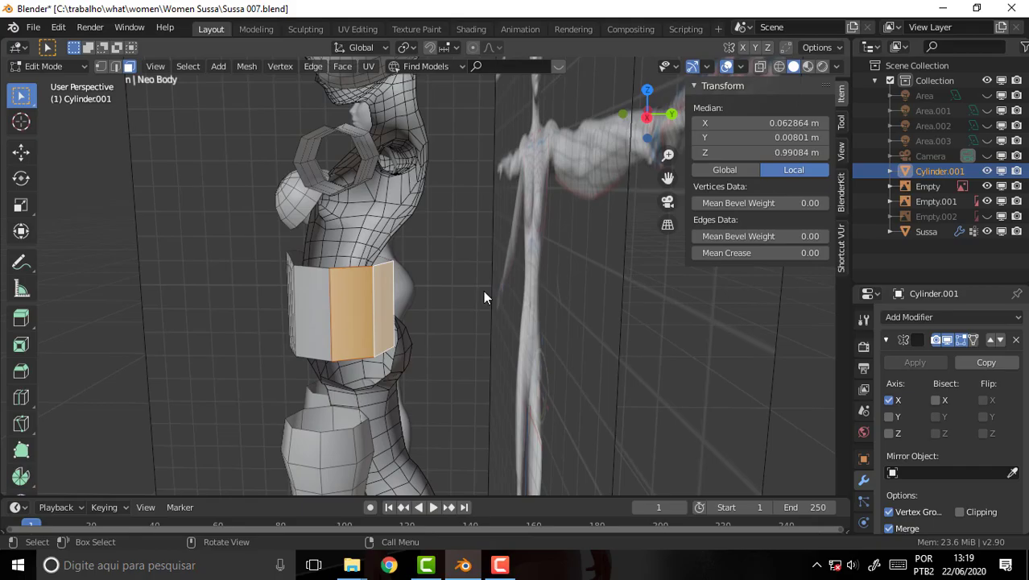
pyautogui.press('h')
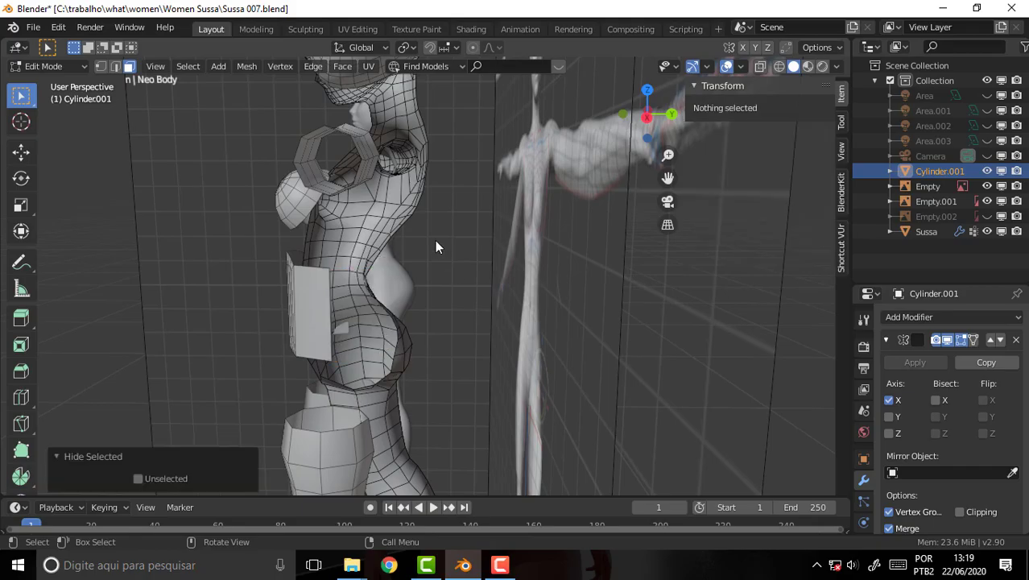
pyautogui.moveTo(435, 246); pyautogui.dragTo(615, 255, button='middle')
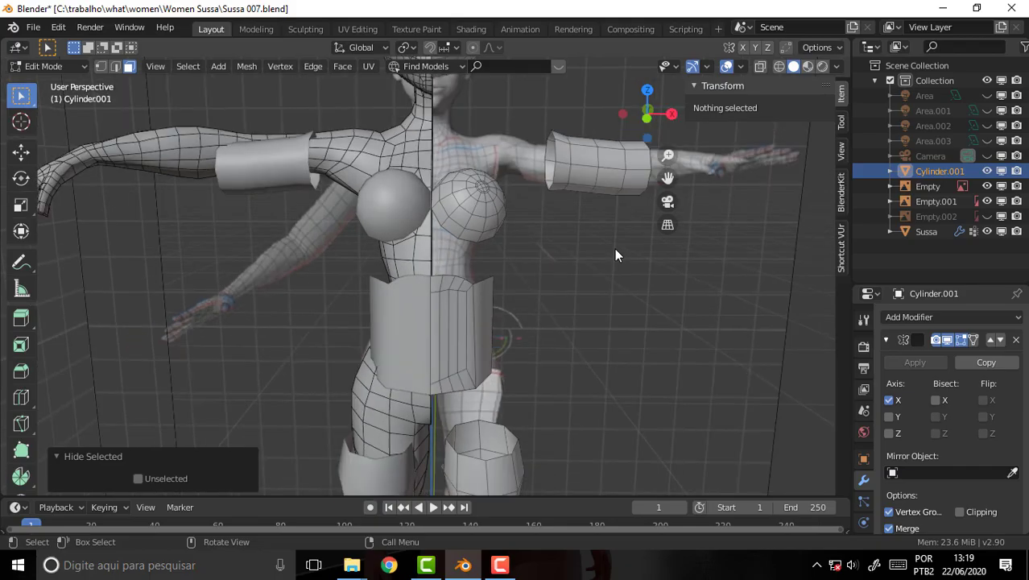
# Enable X-ray, clear the face selection and look at the torso plate in Front view.
pyautogui.press('KP_1')
pyautogui.scroll(3, 604, 246)
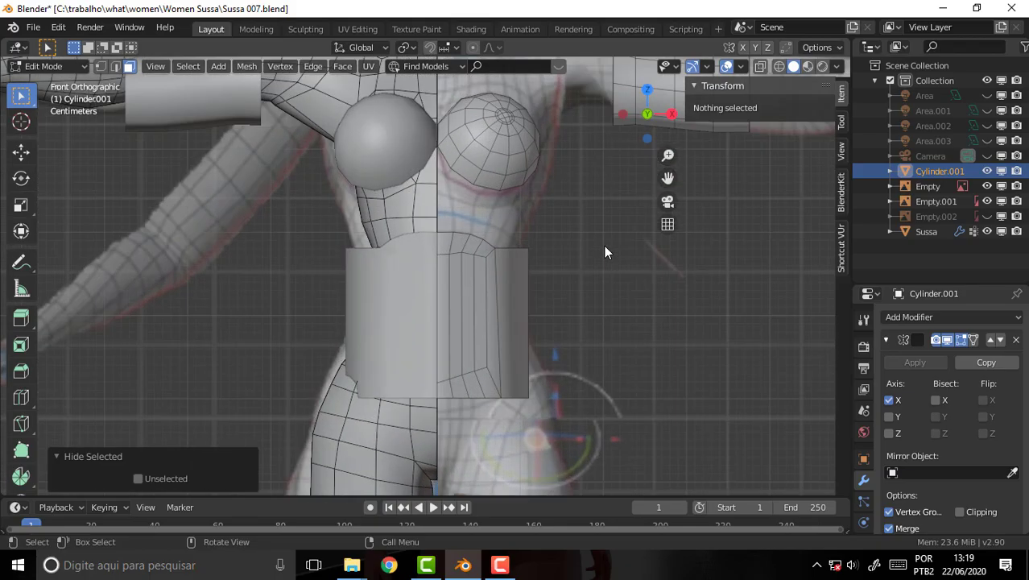
pyautogui.click(489, 289)
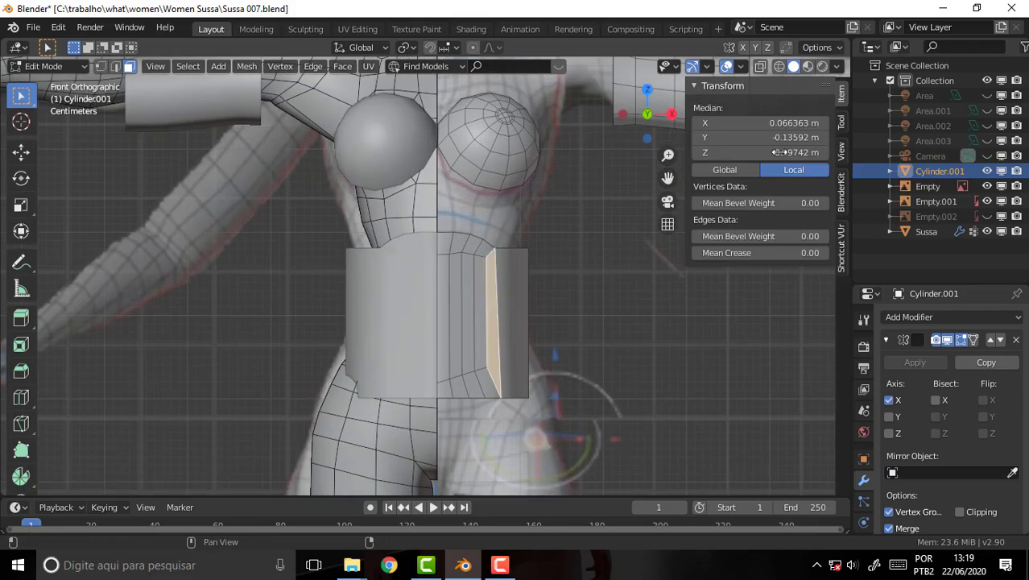
pyautogui.click(760, 67)
pyautogui.scroll(1, 629, 291)
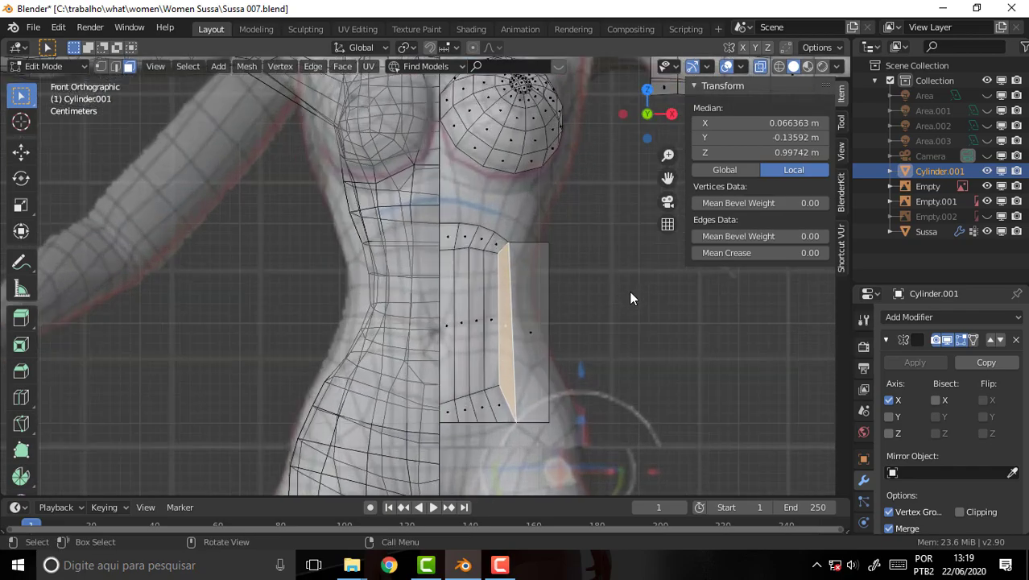
pyautogui.click(597, 326)
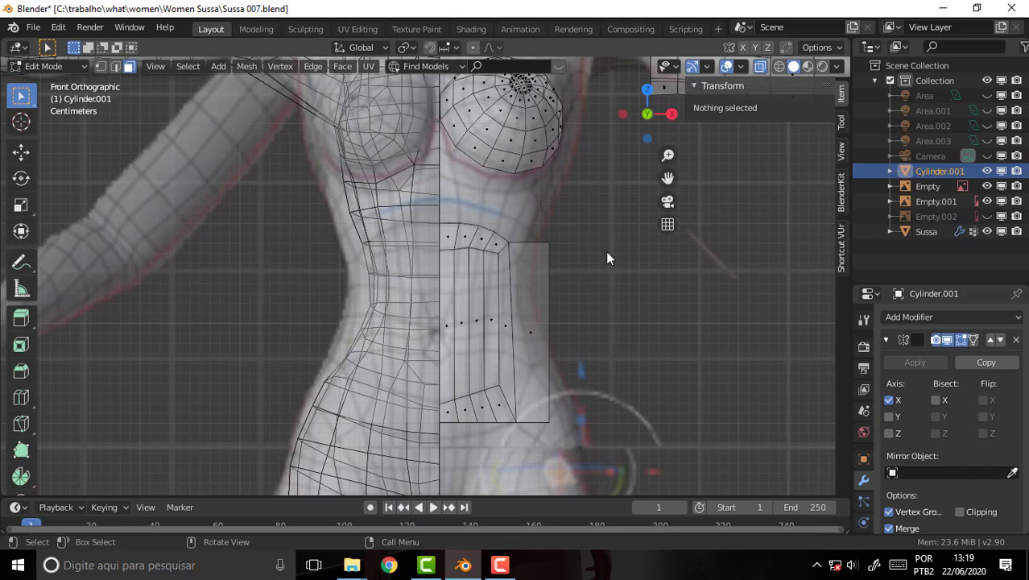
pyautogui.moveTo(608, 257)
pyautogui.mouseDown(button='middle')
pyautogui.moveTo(623, 252)
pyautogui.moveTo(607, 247)
pyautogui.mouseUp(button='middle')
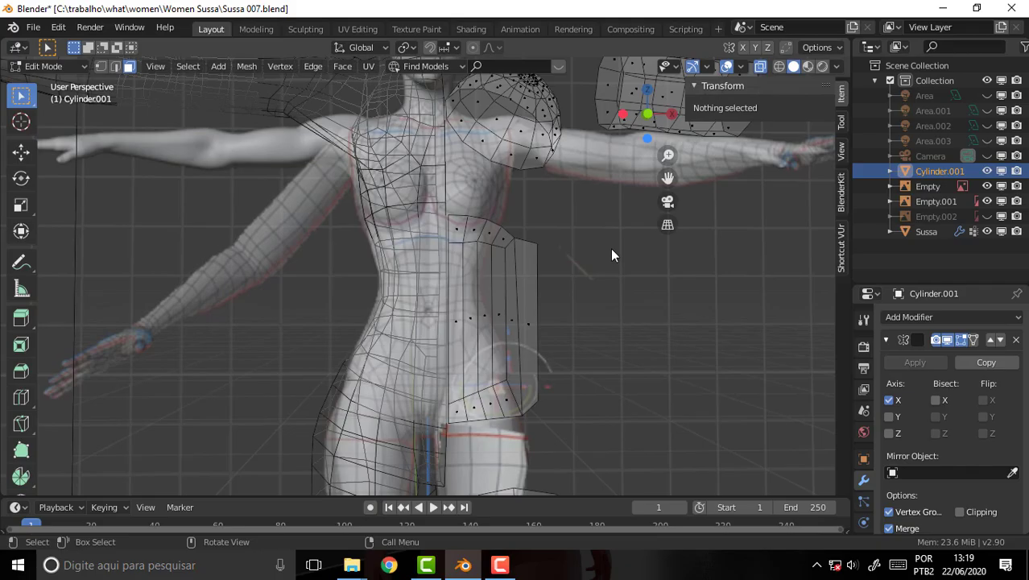
pyautogui.scroll(2, 612, 254)
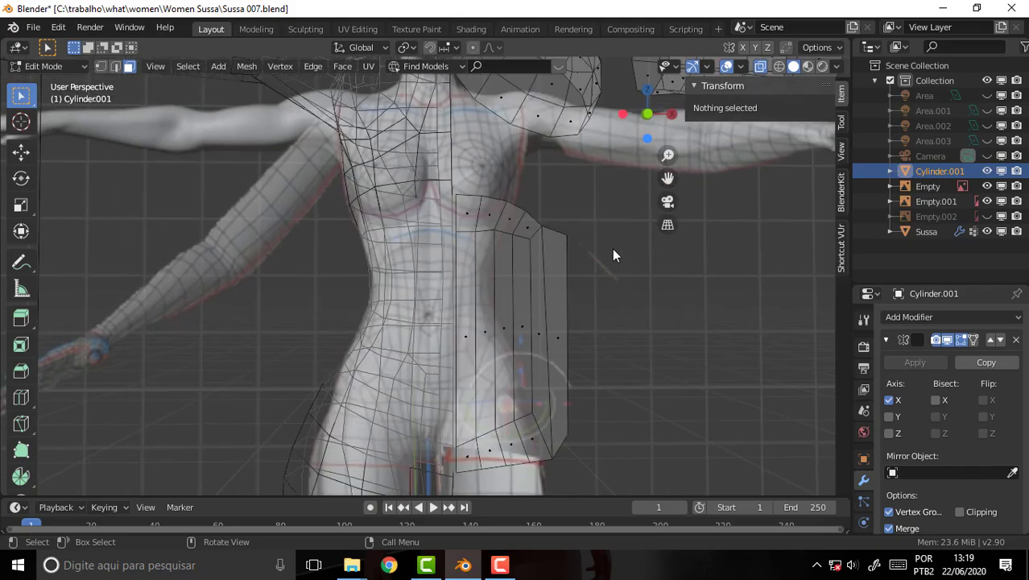
pyautogui.press('KP_1')
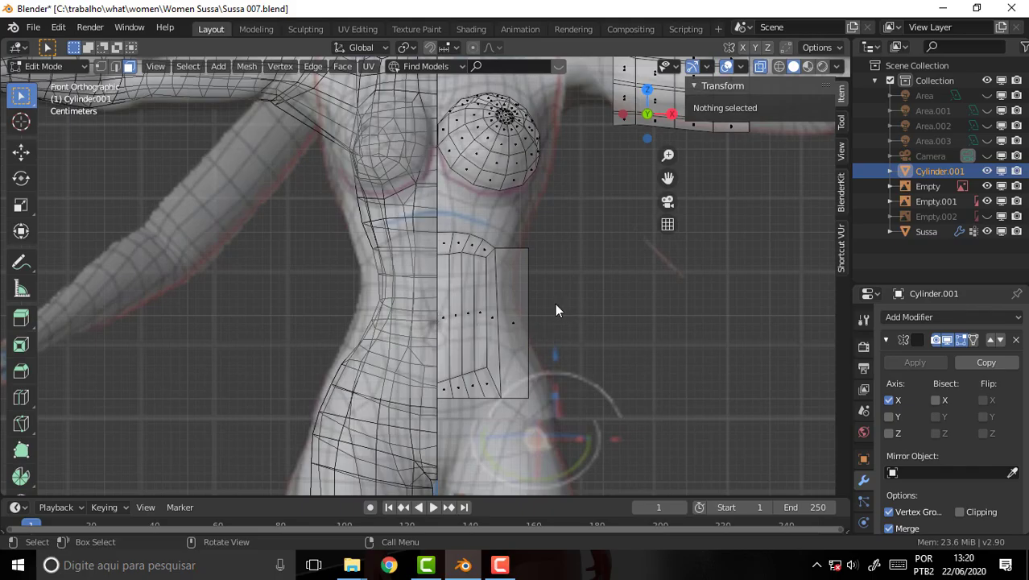
# Add a horizontal loop cut across the torso plate with the Loop Cut tool.
pyautogui.click(22, 397)
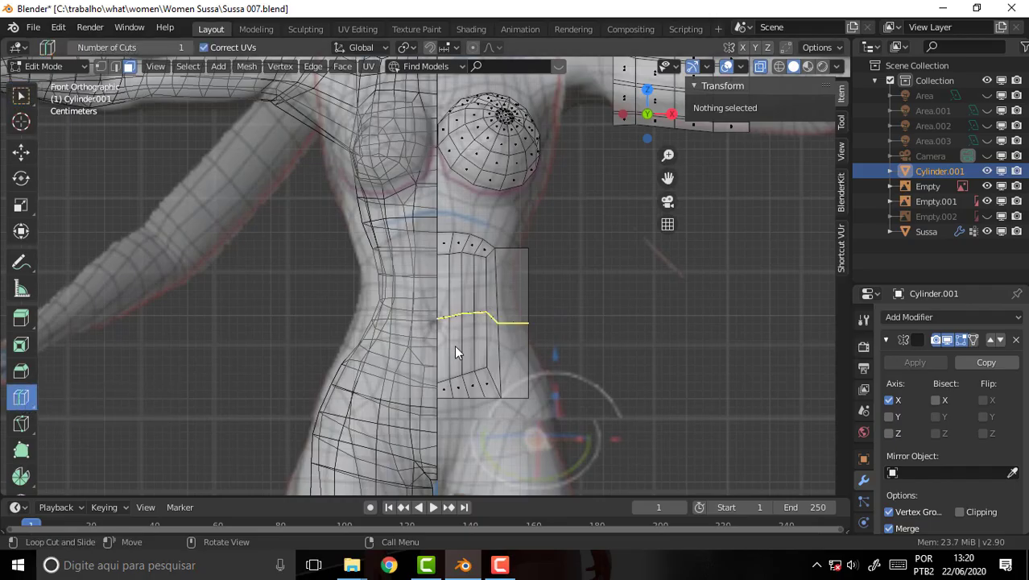
pyautogui.moveTo(471, 321); pyautogui.dragTo(476, 284)
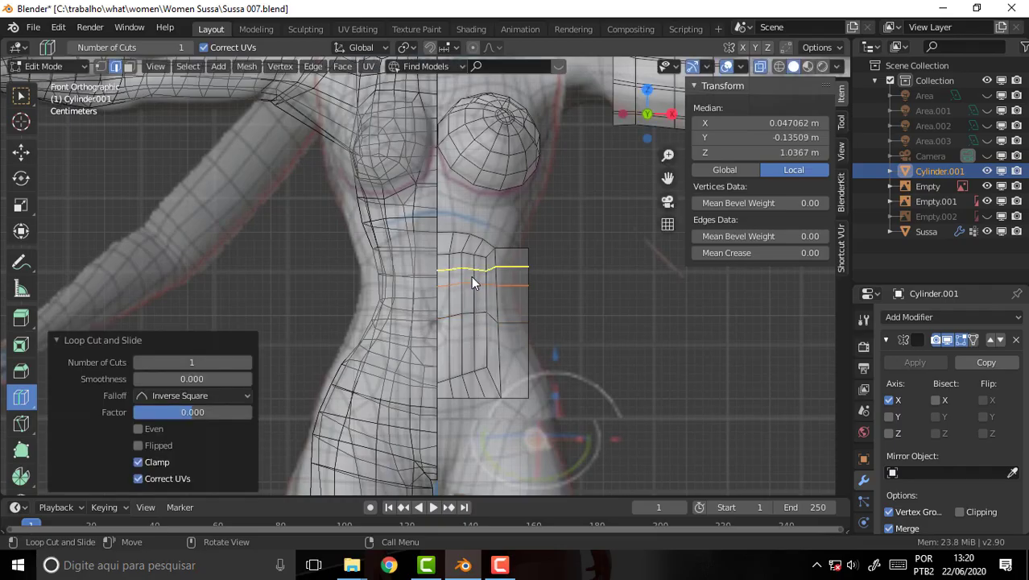
pyautogui.click(483, 348)
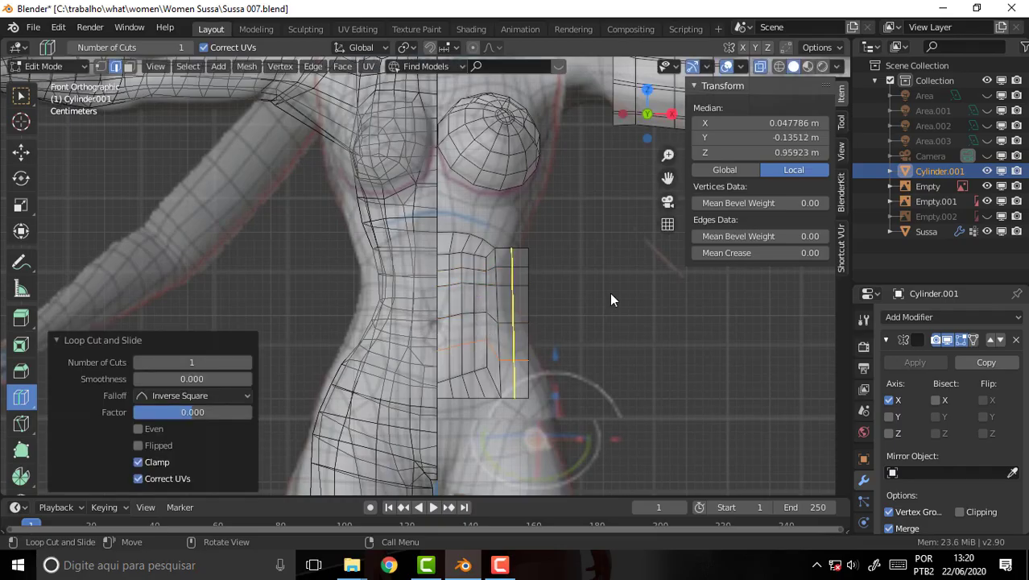
pyautogui.moveTo(642, 281); pyautogui.dragTo(510, 281, button='middle')
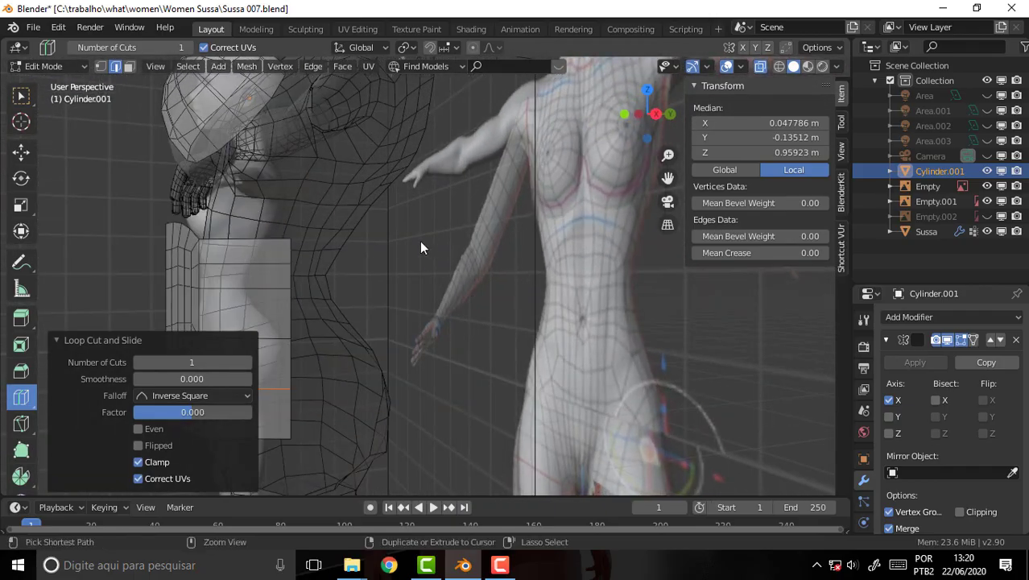
# Reveal the hidden torso plate faces and inspect the plate from several sides.
pyautogui.hotkey('ctrl', 'h')
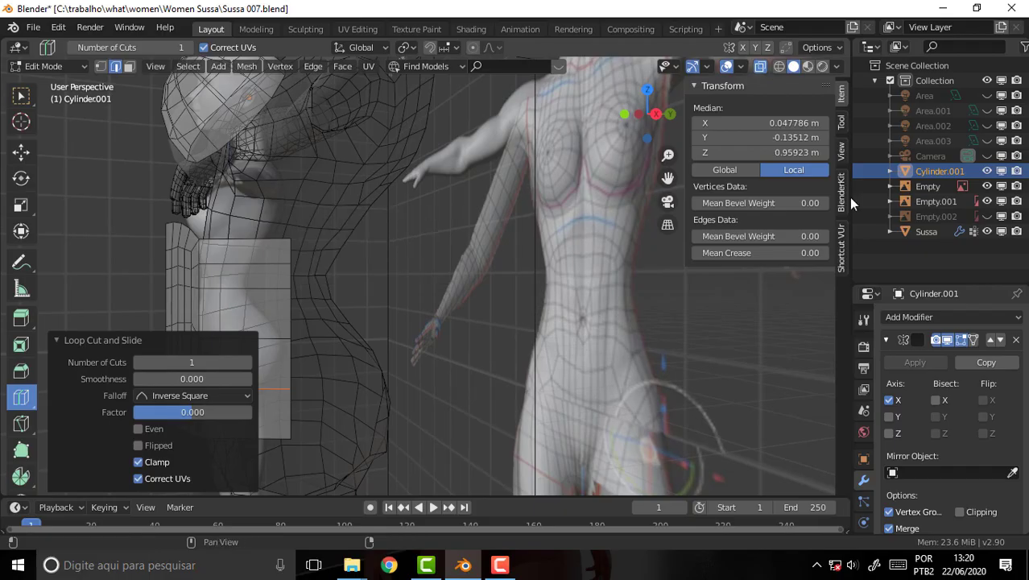
pyautogui.hotkey('alt', 'h')
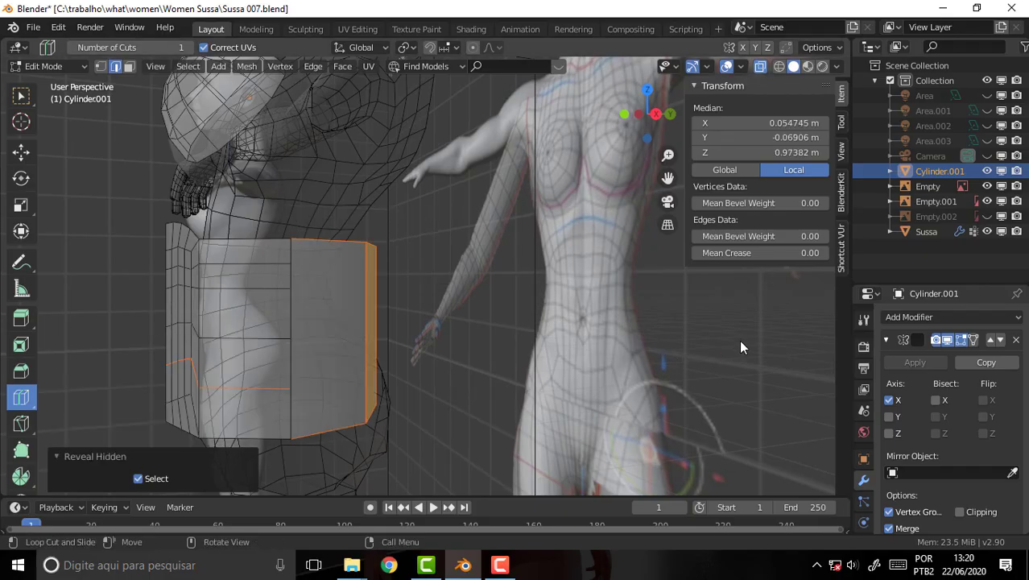
pyautogui.moveTo(476, 326)
pyautogui.mouseDown(button='middle')
pyautogui.moveTo(425, 344)
pyautogui.moveTo(478, 340)
pyautogui.moveTo(454, 320)
pyautogui.moveTo(262, 303)
pyautogui.mouseUp(button='middle')
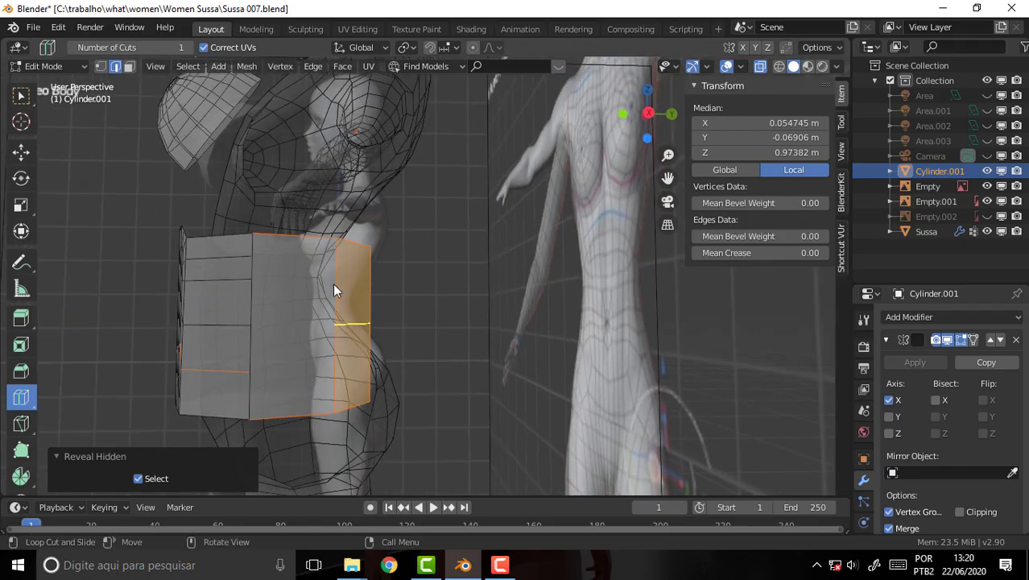
pyautogui.moveTo(472, 291)
pyautogui.mouseDown(button='middle')
pyautogui.moveTo(609, 305)
pyautogui.moveTo(518, 286)
pyautogui.mouseUp(button='middle')
pyautogui.scroll(-2, 607, 305)
pyautogui.scroll(3, 610, 306)
pyautogui.moveTo(577, 258); pyautogui.dragTo(292, 314, button='middle')
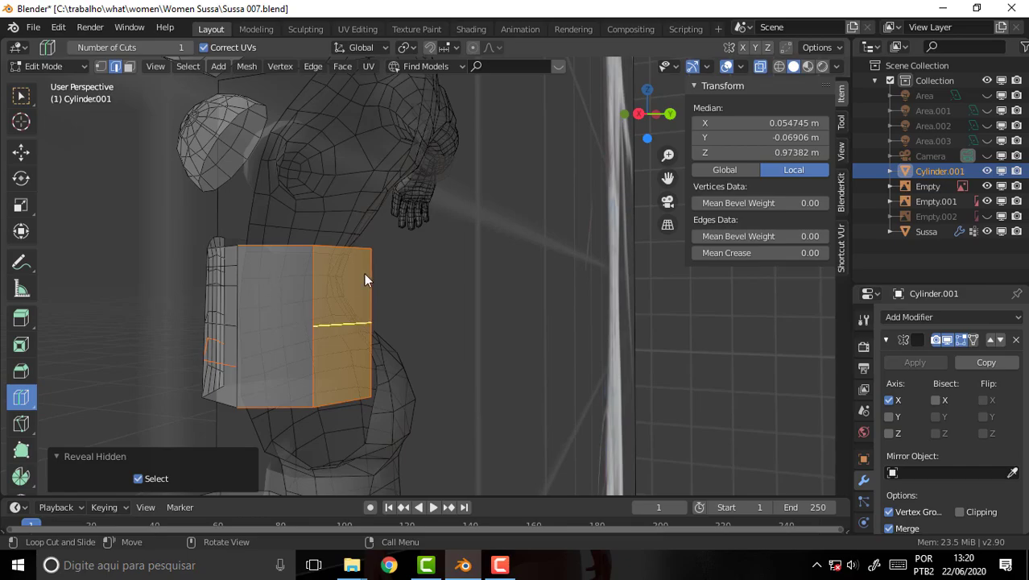
pyautogui.moveTo(454, 286); pyautogui.dragTo(657, 288, button='middle')
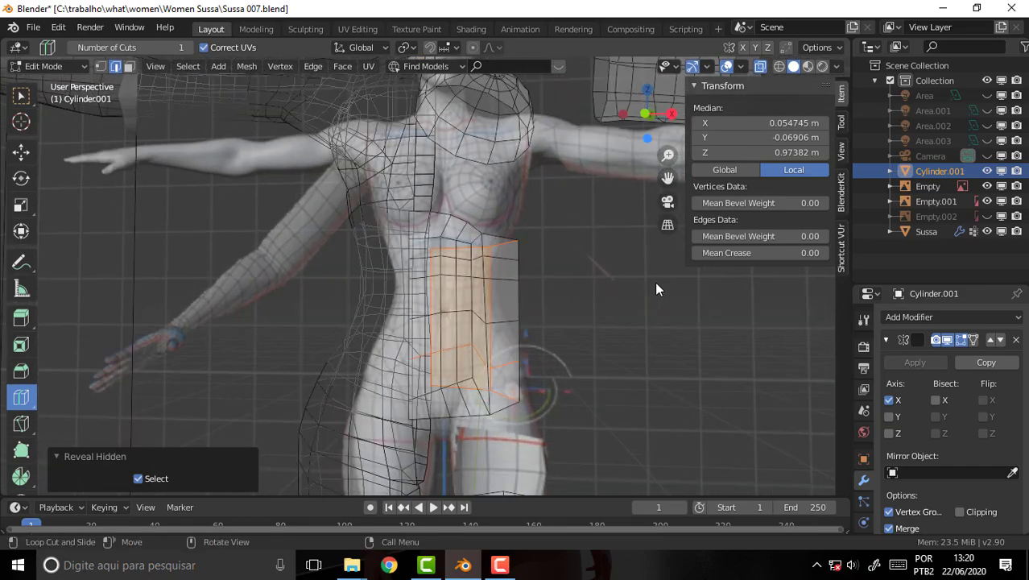
pyautogui.scroll(-3, 654, 281)
pyautogui.moveTo(640, 277); pyautogui.dragTo(644, 283, button='middle')
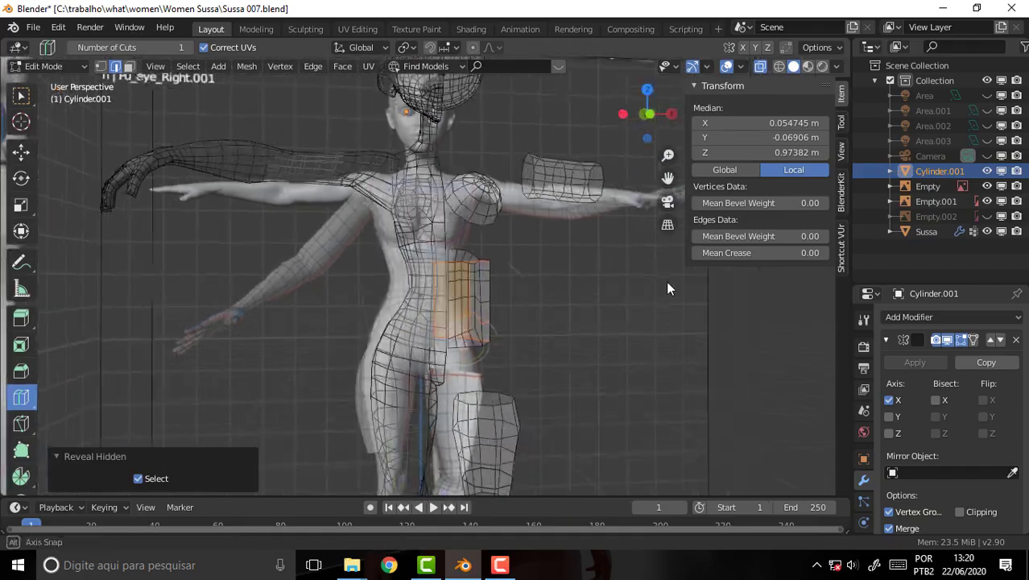
# Open the recent file Sussa 008 prov.blend, discarding changes to Sussa 007.
pyautogui.click(33, 28)
pyautogui.moveTo(68, 74)
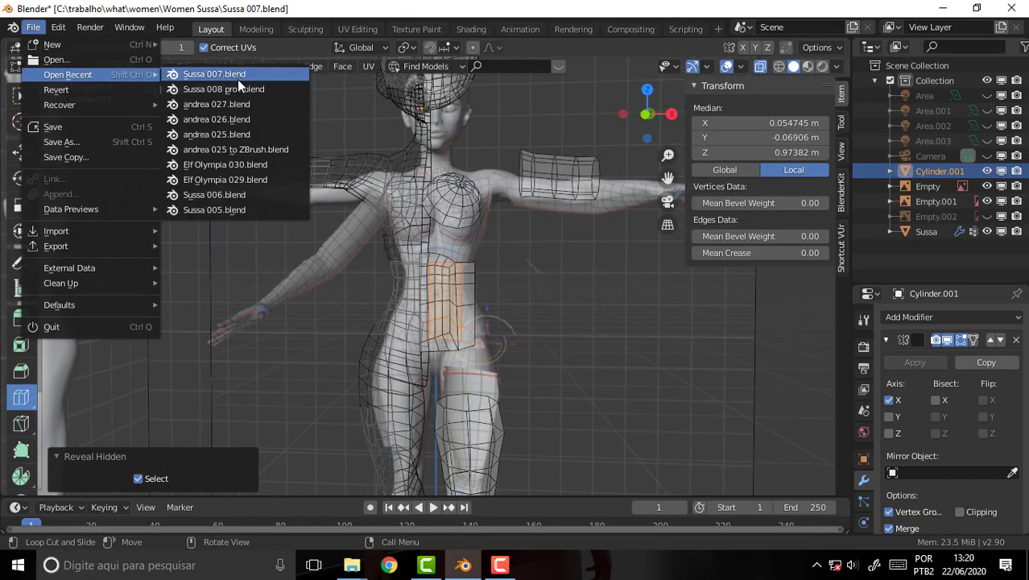
pyautogui.click(233, 89)
pyautogui.click(548, 311)
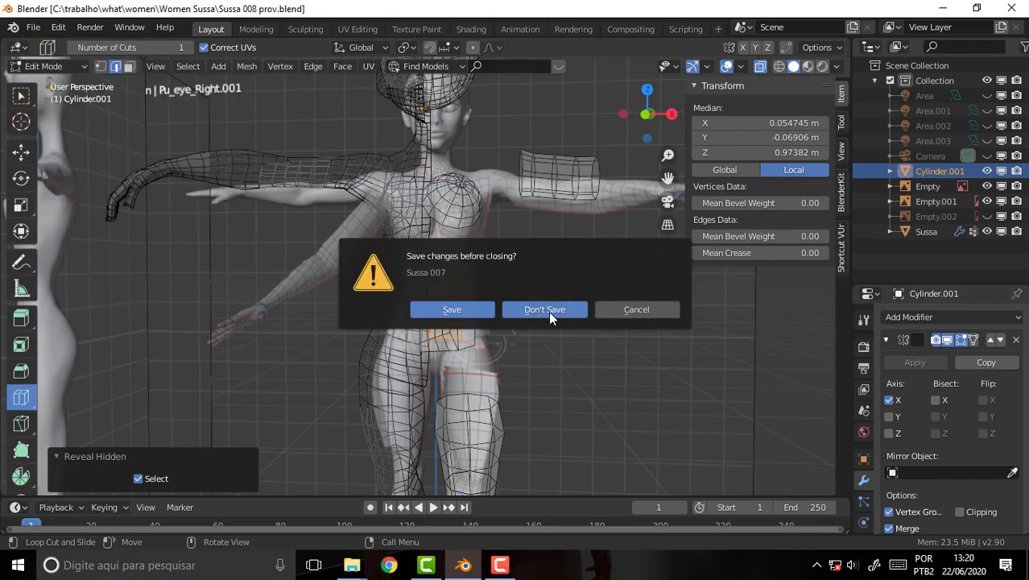
pyautogui.scroll(2, 546, 300)
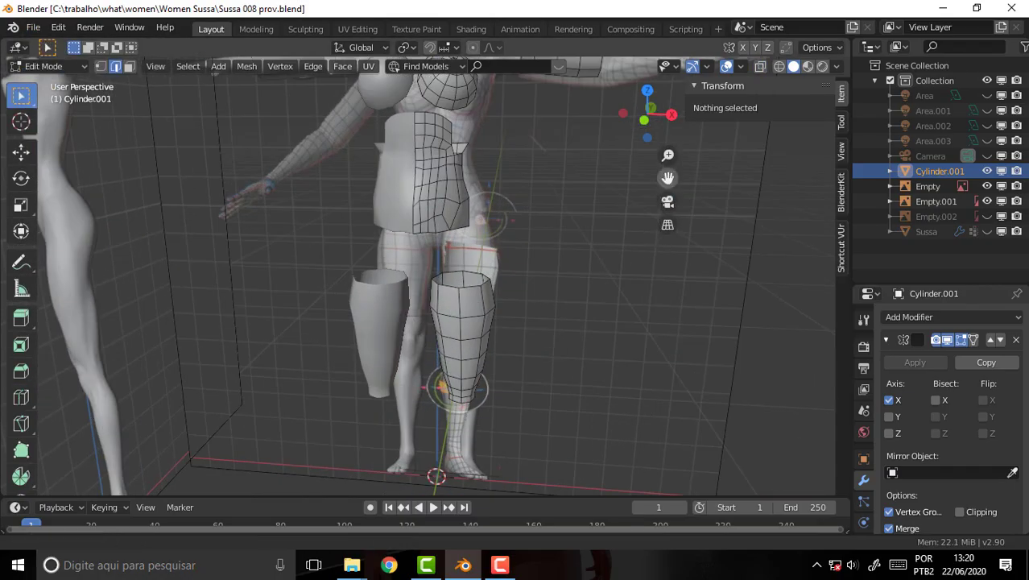
pyautogui.moveTo(660, 204); pyautogui.dragTo(640, 216, button='middle')
# Turn on X-ray so the armor and body meshes display see-through.
pyautogui.moveTo(602, 254)
pyautogui.mouseDown(button='middle')
pyautogui.moveTo(390, 238)
pyautogui.moveTo(518, 235)
pyautogui.moveTo(488, 233)
pyautogui.moveTo(521, 246)
pyautogui.mouseUp(button='middle')
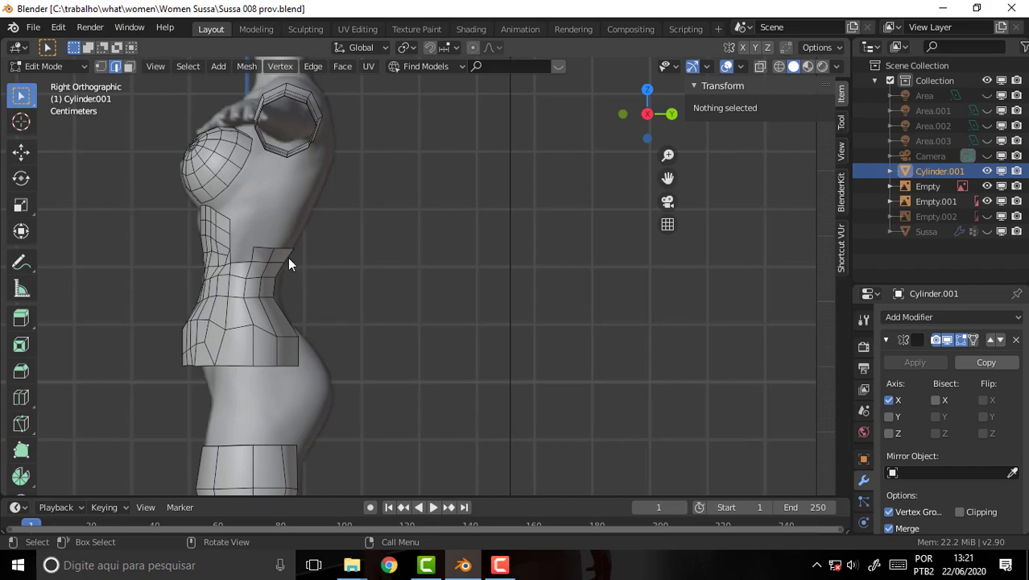
pyautogui.moveTo(335, 287)
pyautogui.mouseDown(button='middle')
pyautogui.moveTo(502, 291)
pyautogui.moveTo(488, 288)
pyautogui.mouseUp(button='middle')
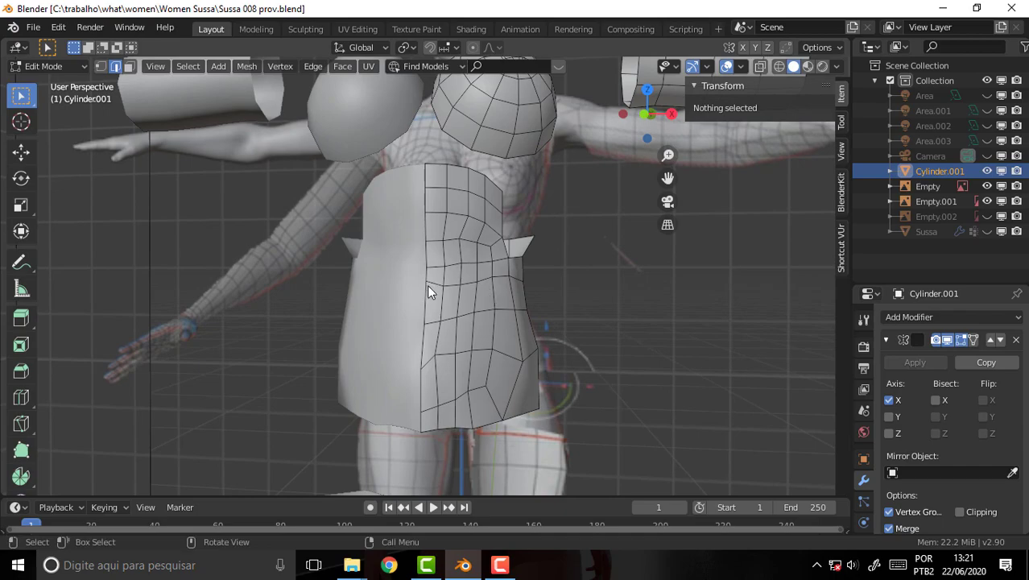
pyautogui.moveTo(574, 259); pyautogui.dragTo(588, 260, button='middle')
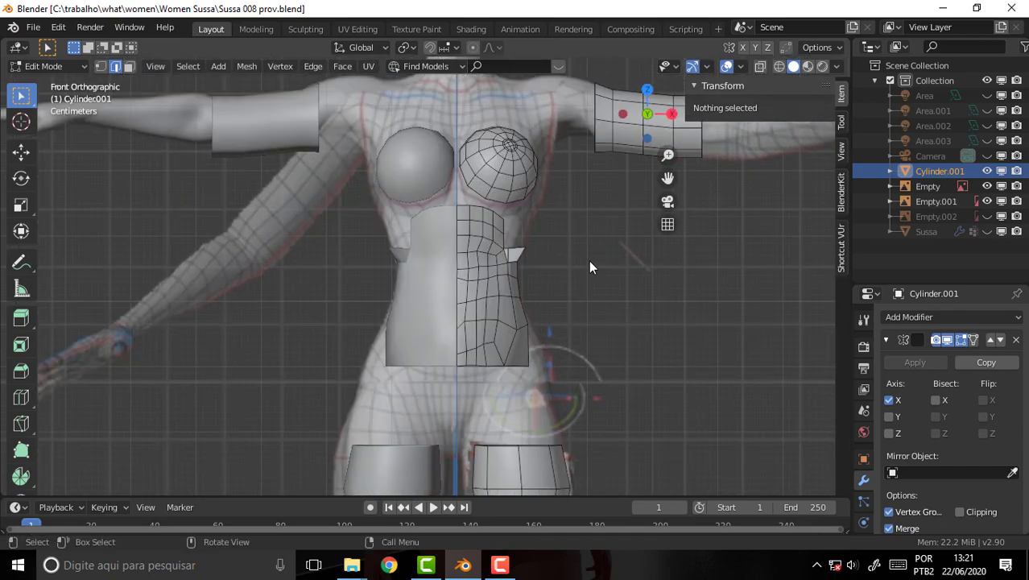
pyautogui.scroll(2, 589, 260)
pyautogui.scroll(1, 588, 261)
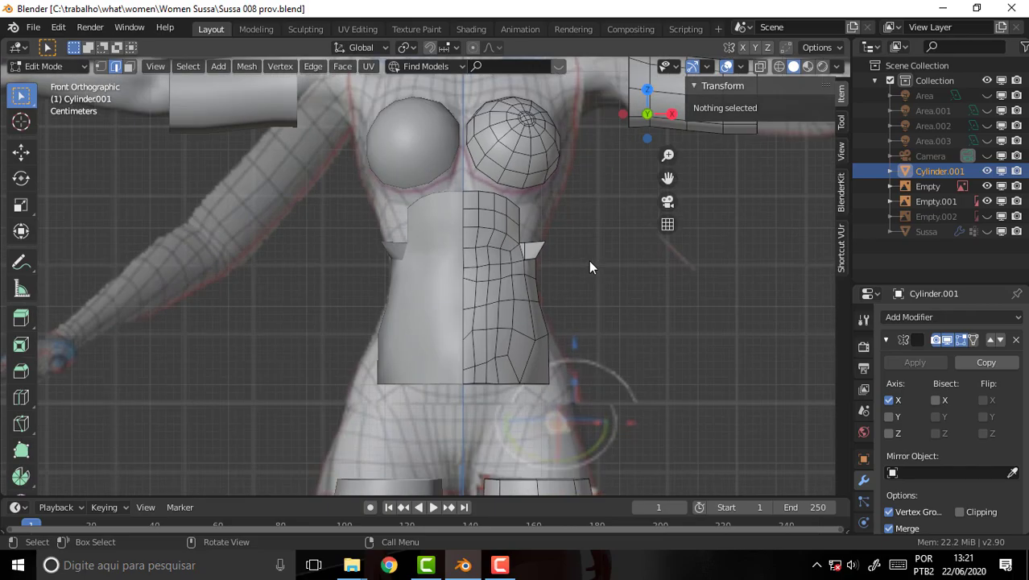
pyautogui.click(761, 66)
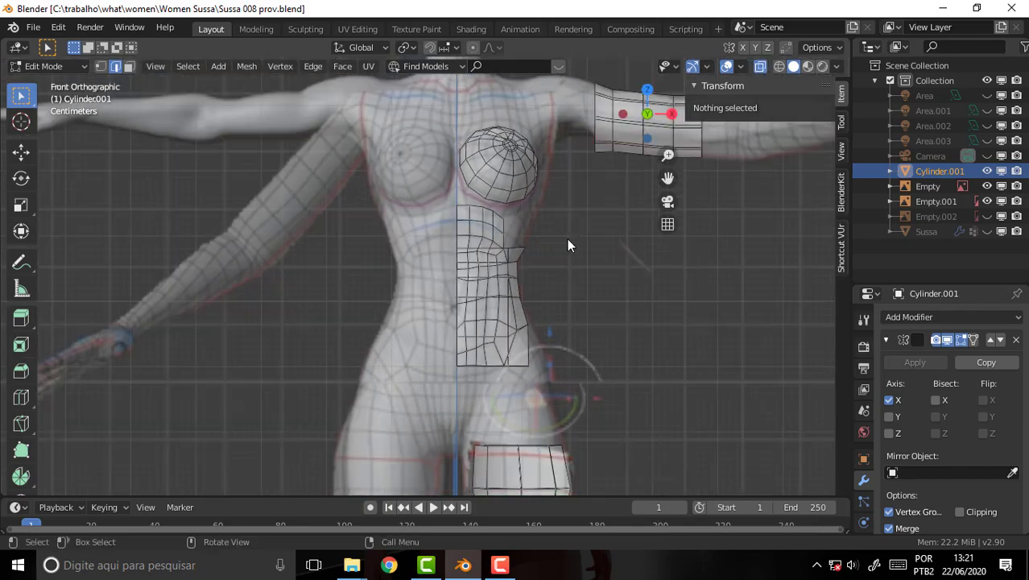
pyautogui.scroll(1, 567, 238)
pyautogui.scroll(1, 567, 238)
pyautogui.scroll(1, 567, 238)
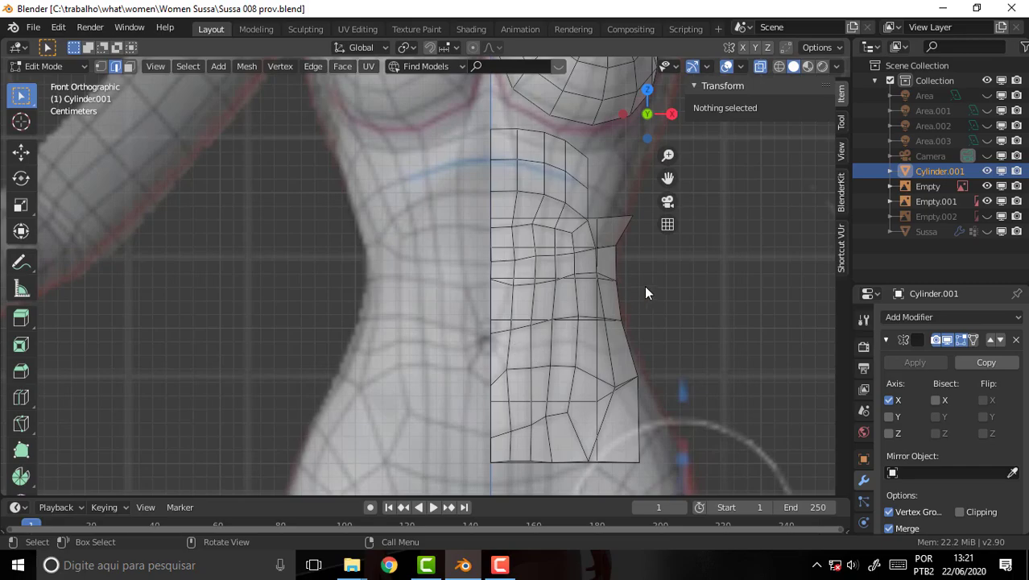
pyautogui.scroll(-2, 646, 292)
# Switch the torso plate to Face select mode with nothing selected.
pyautogui.moveTo(645, 292)
pyautogui.mouseDown(button='middle')
pyautogui.moveTo(548, 295)
pyautogui.moveTo(504, 279)
pyautogui.mouseUp(button='middle')
pyautogui.scroll(-2, 549, 290)
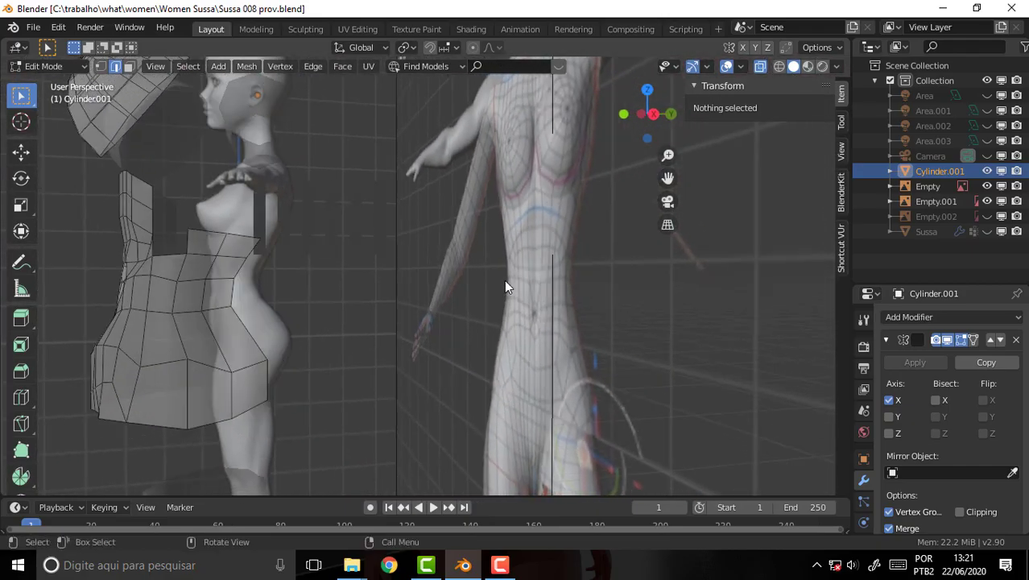
pyautogui.press('a')
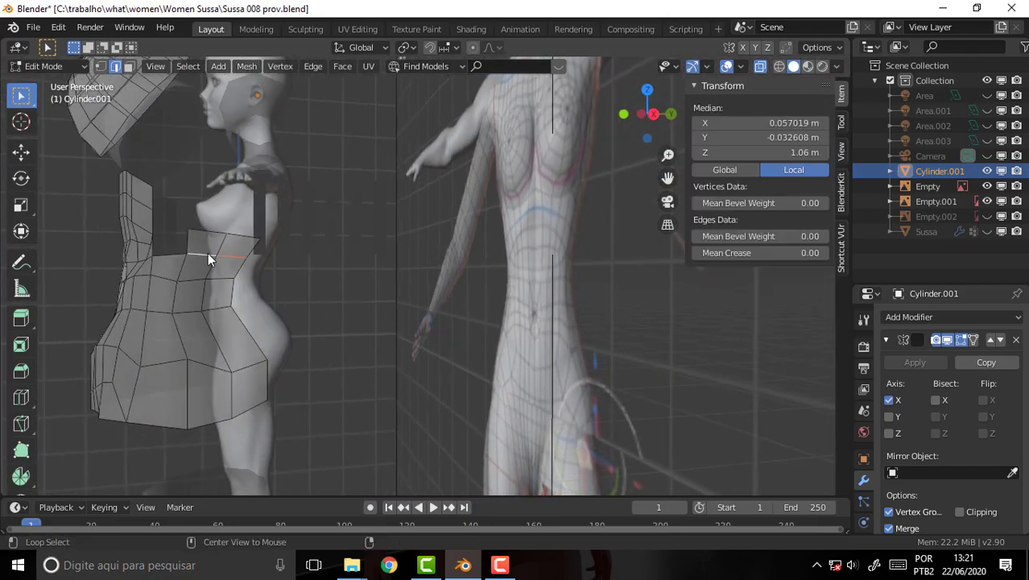
pyautogui.click(129, 66)
pyautogui.hotkey('alt', 'a')
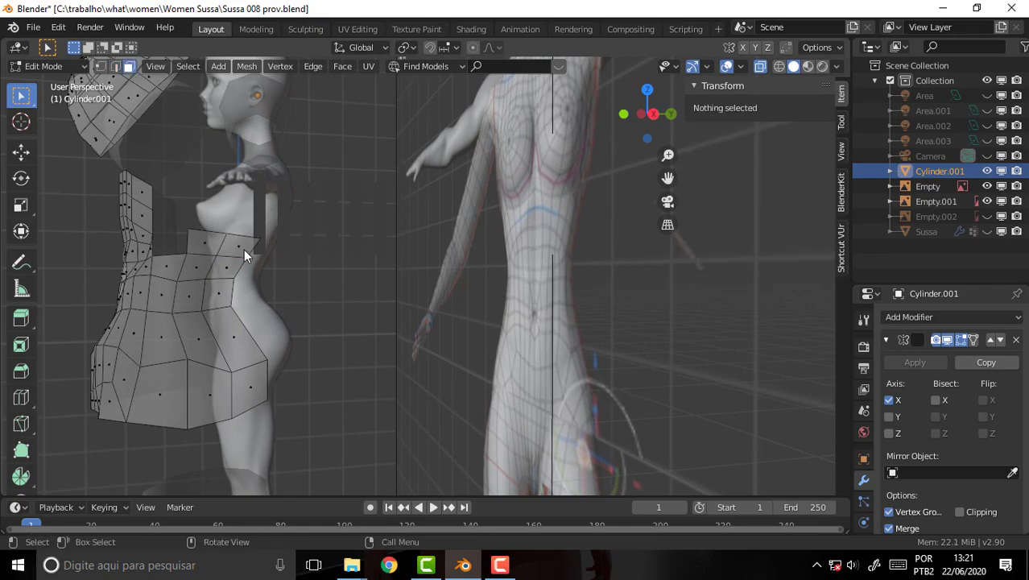
# Hide the two neighbouring vertical face loops on the torso plate's side.
pyautogui.keyDown('alt'); pyautogui.click(212, 257); pyautogui.keyUp('alt')
pyautogui.keyDown('alt'); pyautogui.keyDown('shift'); pyautogui.click(242, 263); pyautogui.keyUp('shift'); pyautogui.keyUp('alt')
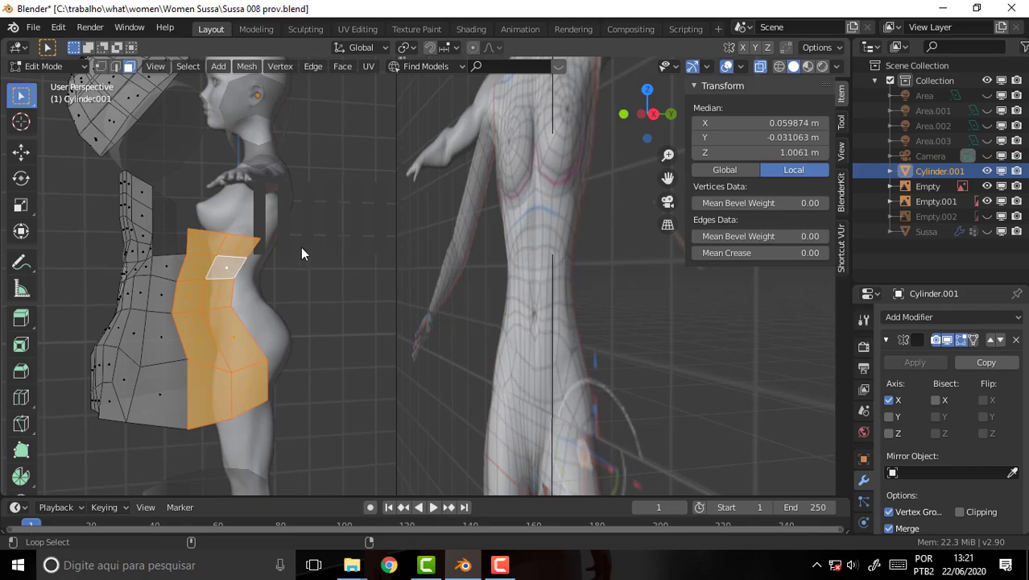
pyautogui.press('h')
# Switch to the front orthographic view and zoom in on the remaining front plate.
pyautogui.moveTo(377, 232)
pyautogui.mouseDown(button='middle')
pyautogui.moveTo(546, 235)
pyautogui.moveTo(532, 237)
pyautogui.mouseUp(button='middle')
pyautogui.press('KP_1')
pyautogui.scroll(2, 588, 258)
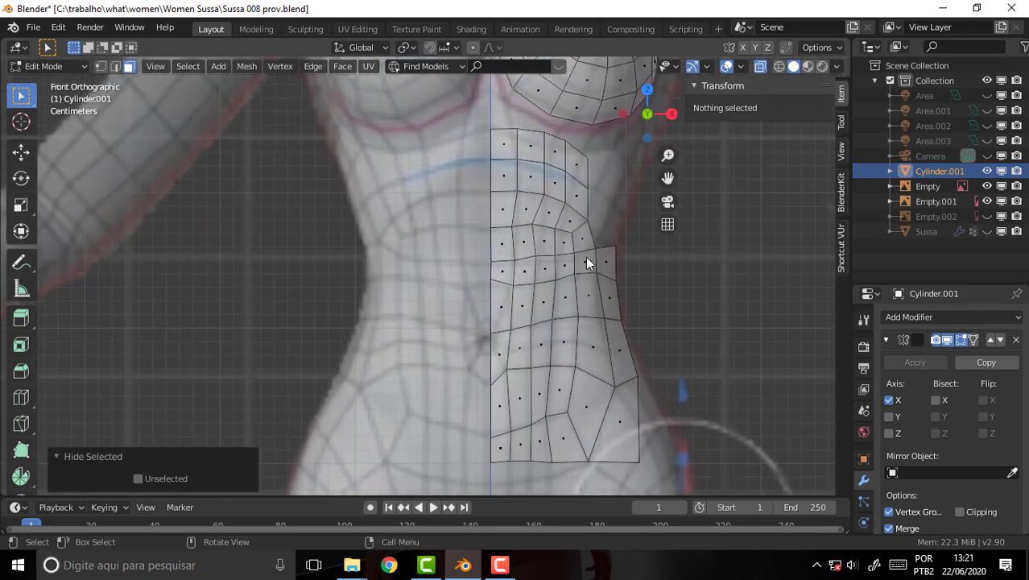
pyautogui.scroll(2, 588, 258)
pyautogui.scroll(2, 604, 259)
pyautogui.scroll(-1, 612, 259)
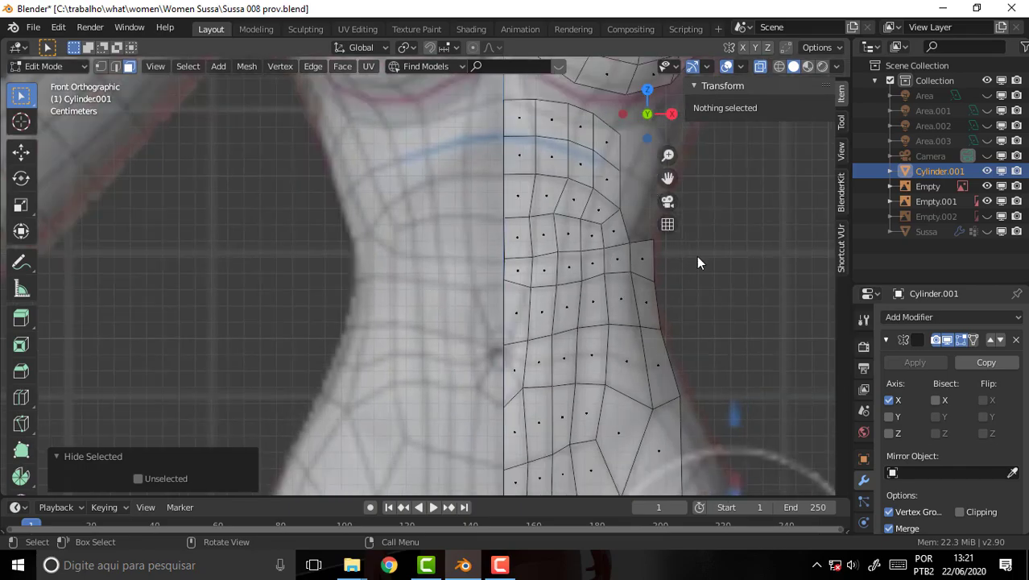
pyautogui.scroll(-2, 756, 187)
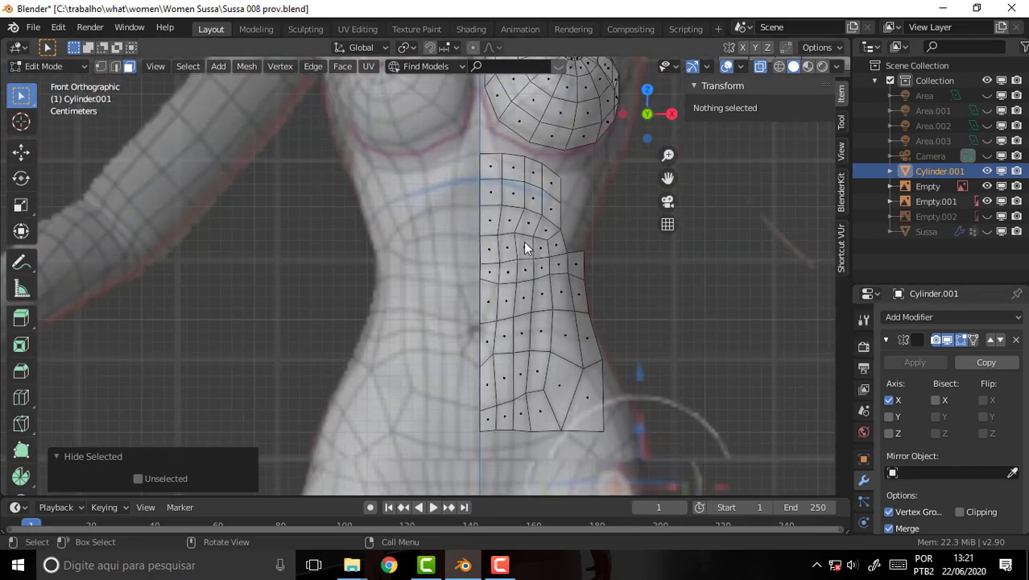
pyautogui.scroll(-3, 521, 178)
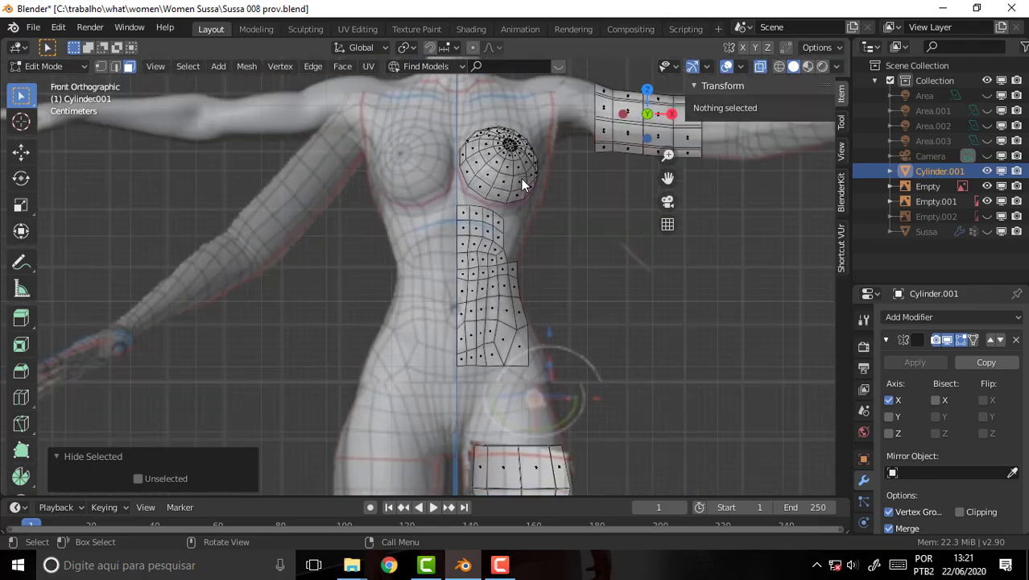
pyautogui.scroll(3, 520, 178)
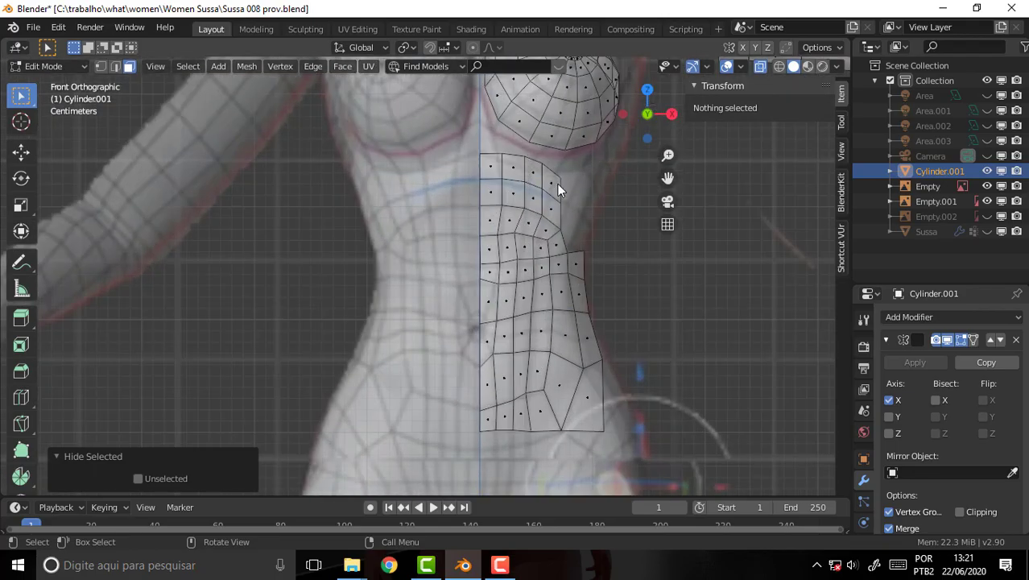
pyautogui.scroll(-3, 561, 190)
pyautogui.scroll(3, 538, 230)
pyautogui.scroll(-3, 570, 323)
pyautogui.scroll(3, 600, 354)
pyautogui.scroll(-2, 615, 300)
pyautogui.moveTo(616, 300); pyautogui.dragTo(568, 299, button='middle')
pyautogui.scroll(-2, 567, 299)
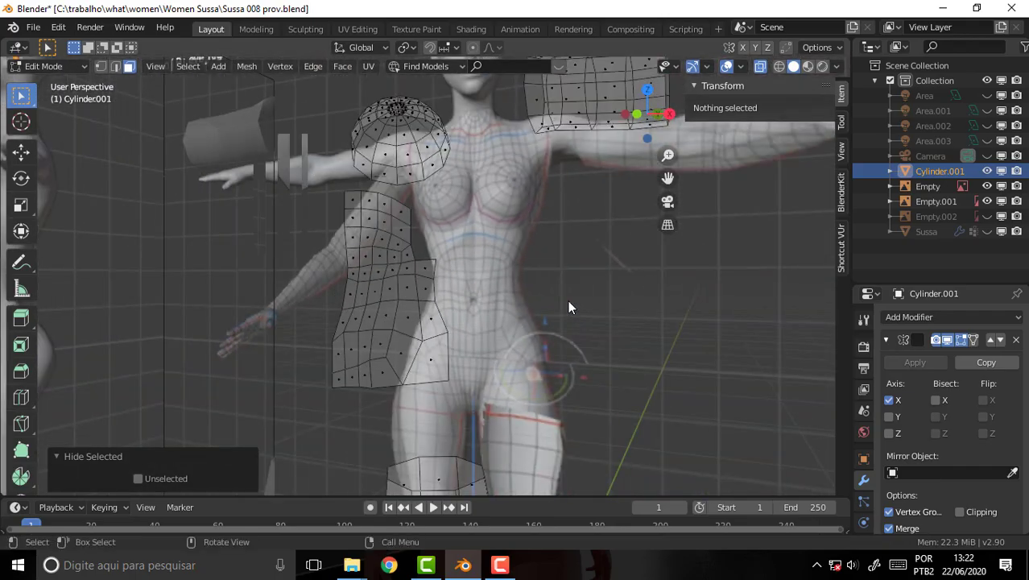
pyautogui.press('KP_1')
pyautogui.scroll(-3, 570, 305)
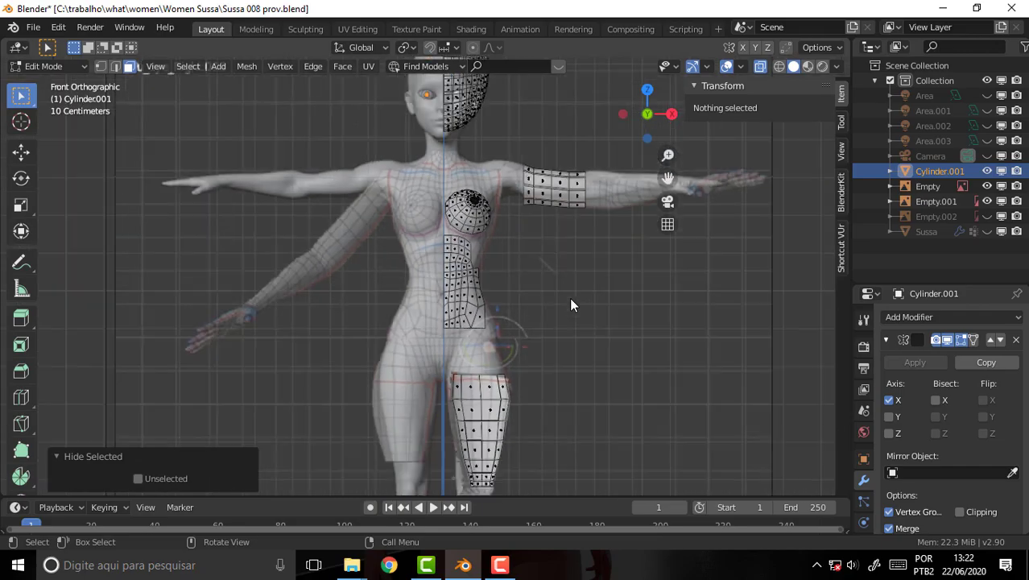
pyautogui.scroll(2, 571, 305)
pyautogui.scroll(1, 584, 311)
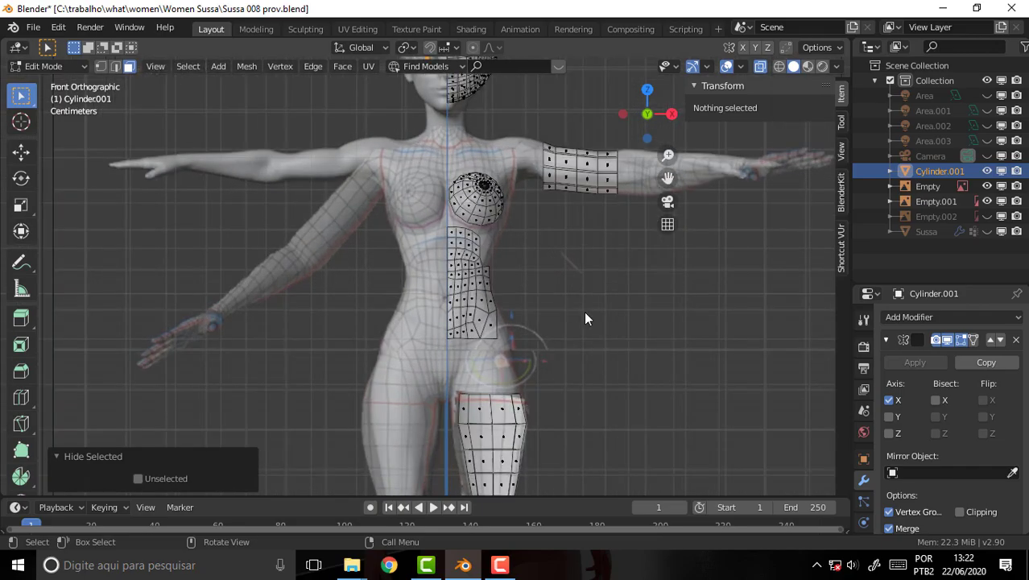
pyautogui.scroll(1, 584, 311)
pyautogui.scroll(1, 581, 311)
pyautogui.scroll(2, 583, 317)
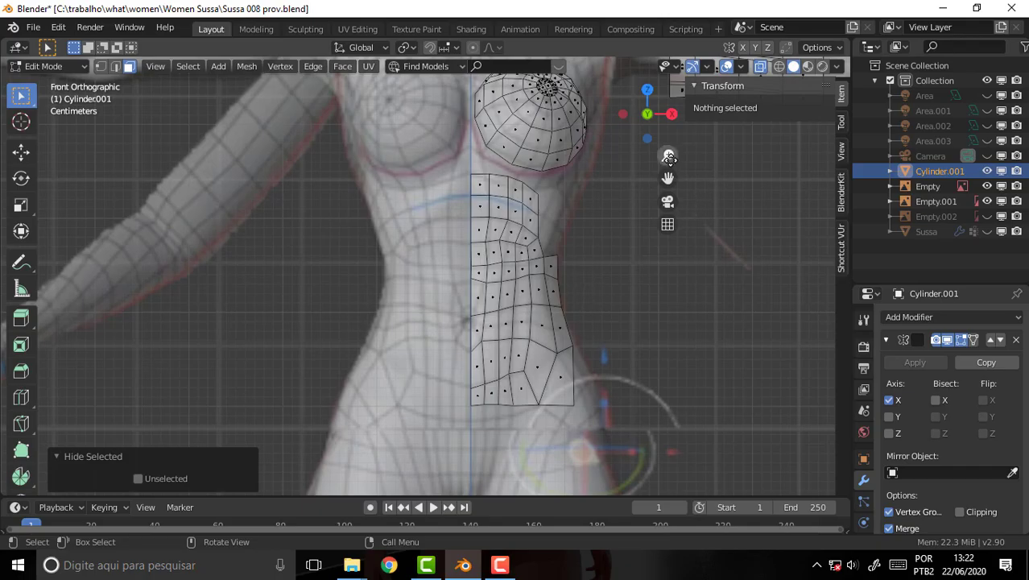
pyautogui.scroll(-2, 661, 161)
pyautogui.scroll(-1, 660, 129)
pyautogui.scroll(3, 778, 200)
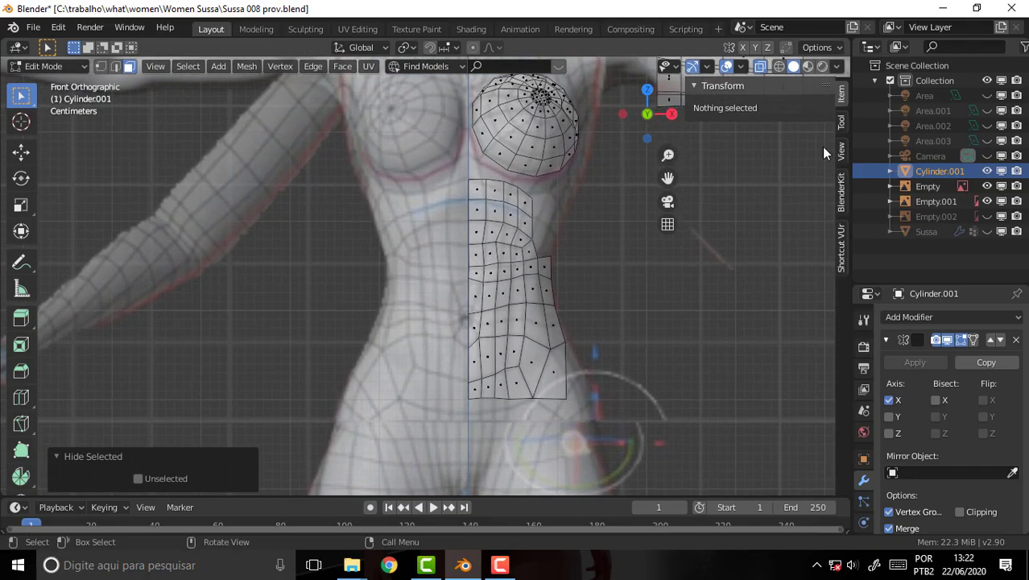
pyautogui.scroll(1, 794, 283)
pyautogui.scroll(1, 794, 284)
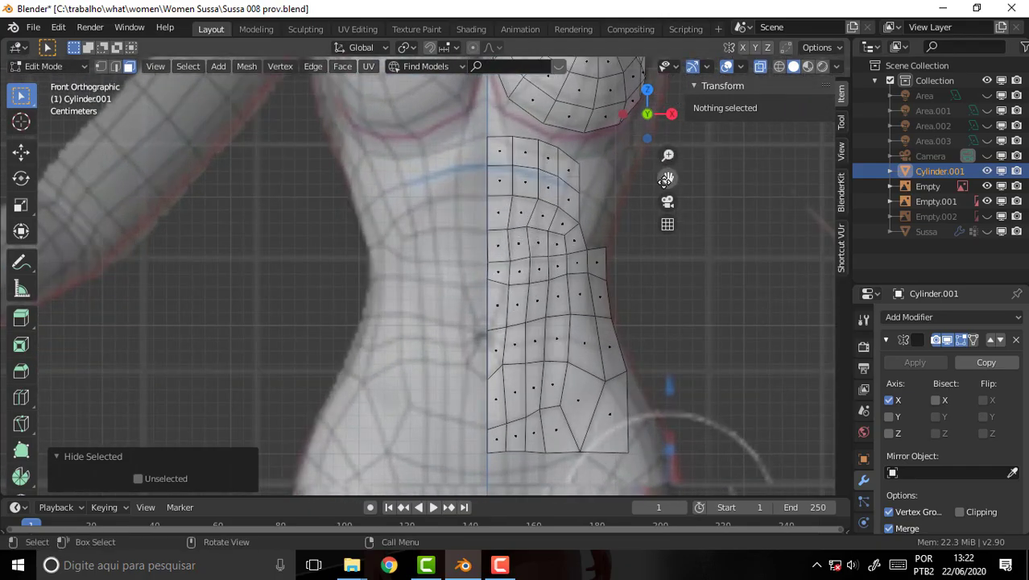
# In edge mode, move the chest cup's left edge slightly outward.
pyautogui.moveTo(665, 179); pyautogui.dragTo(612, 344)
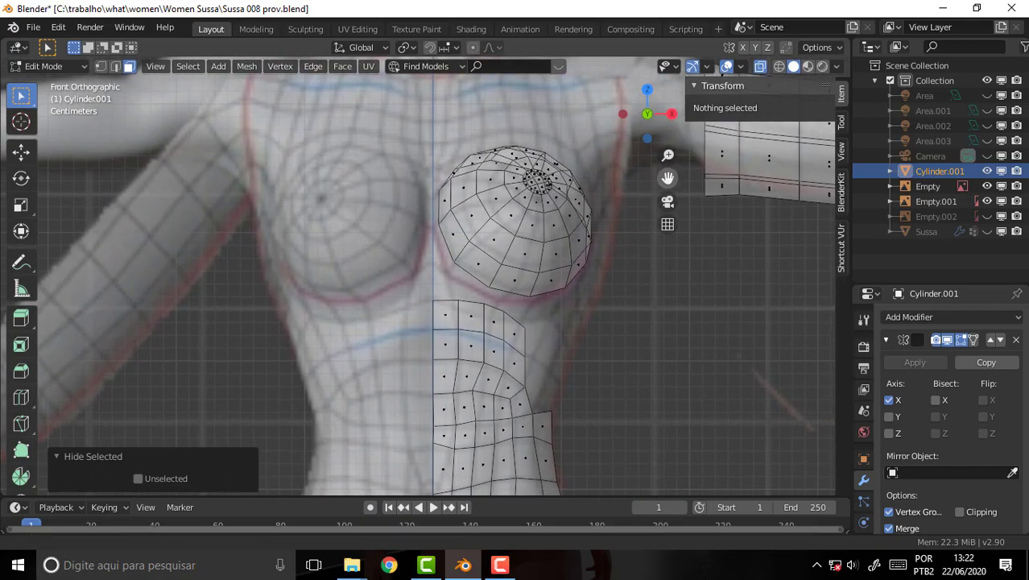
pyautogui.click(439, 216)
pyautogui.click(117, 66)
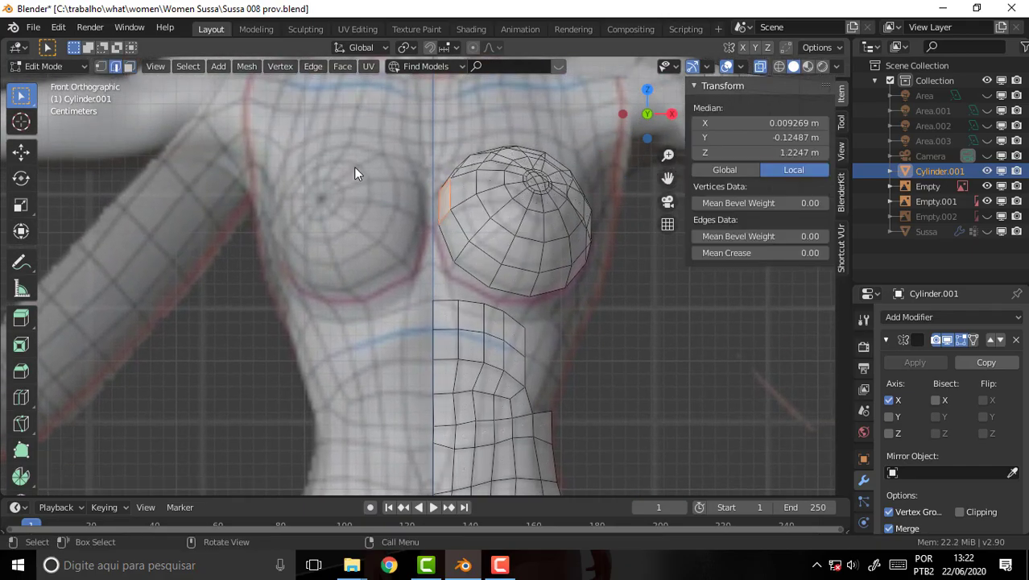
pyautogui.click(439, 209)
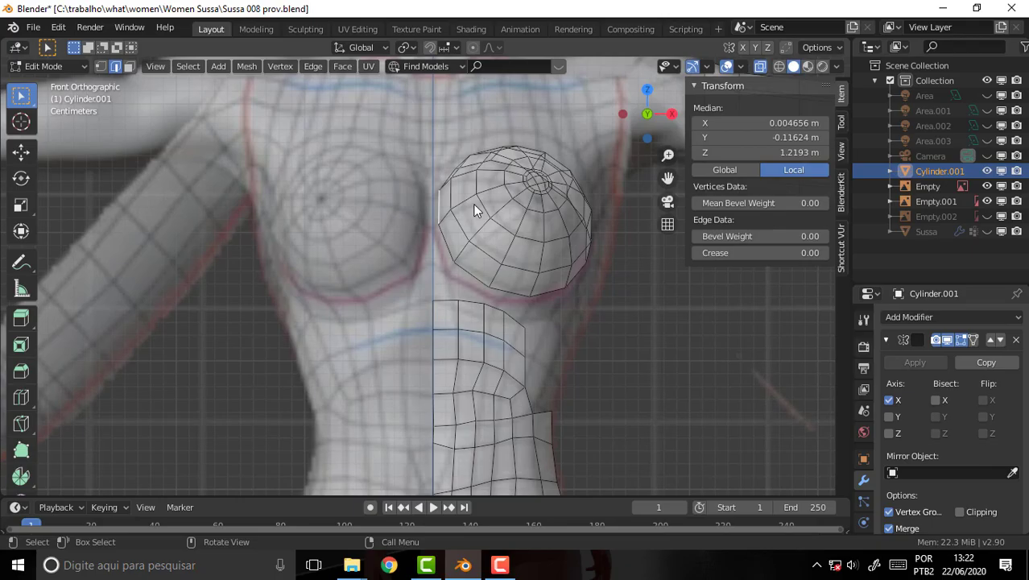
pyautogui.press('g')
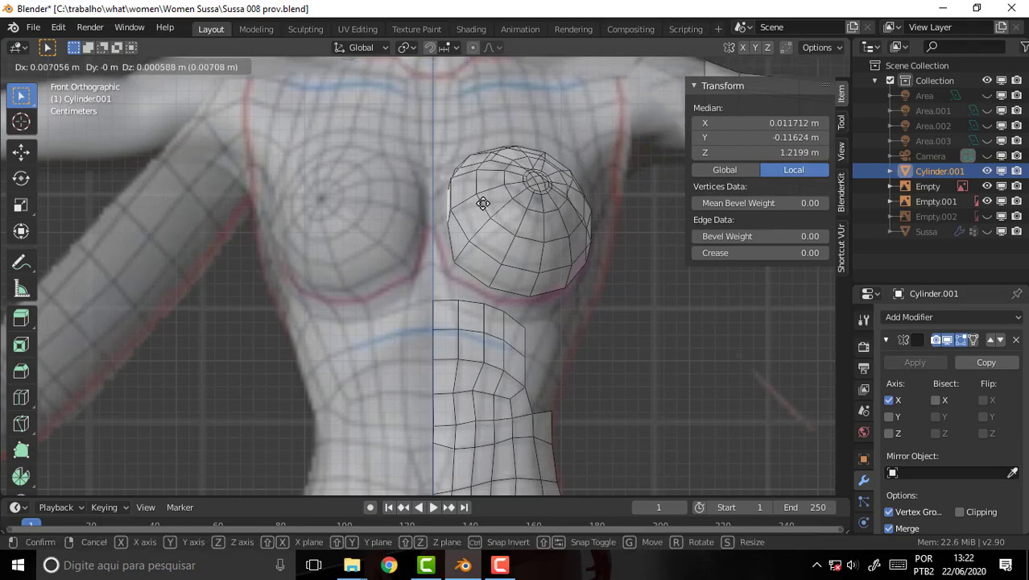
pyautogui.click(479, 207)
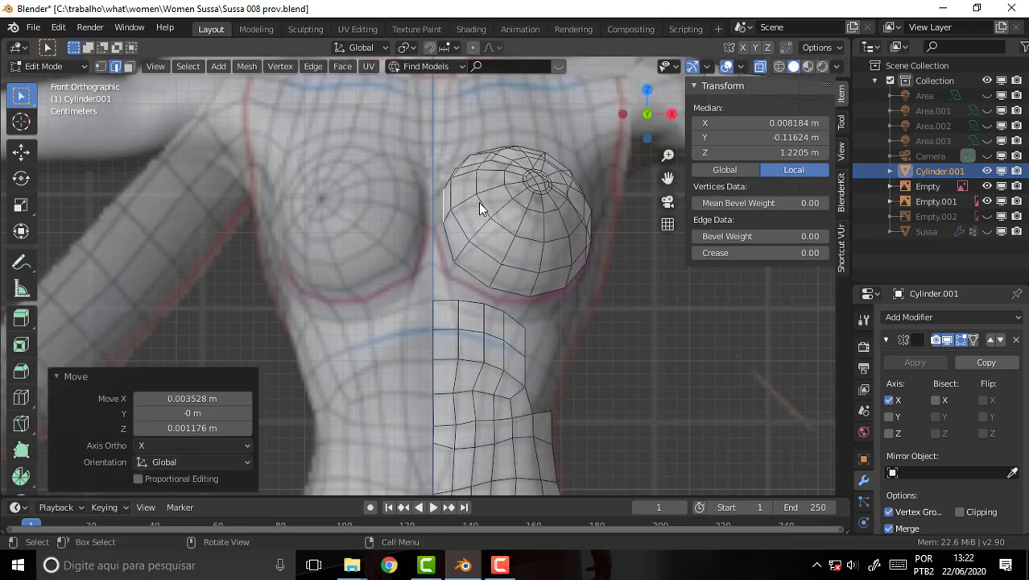
# Raise the cup's lower-left rim edge slightly along Z, then check the fit from the front.
pyautogui.click(489, 288)
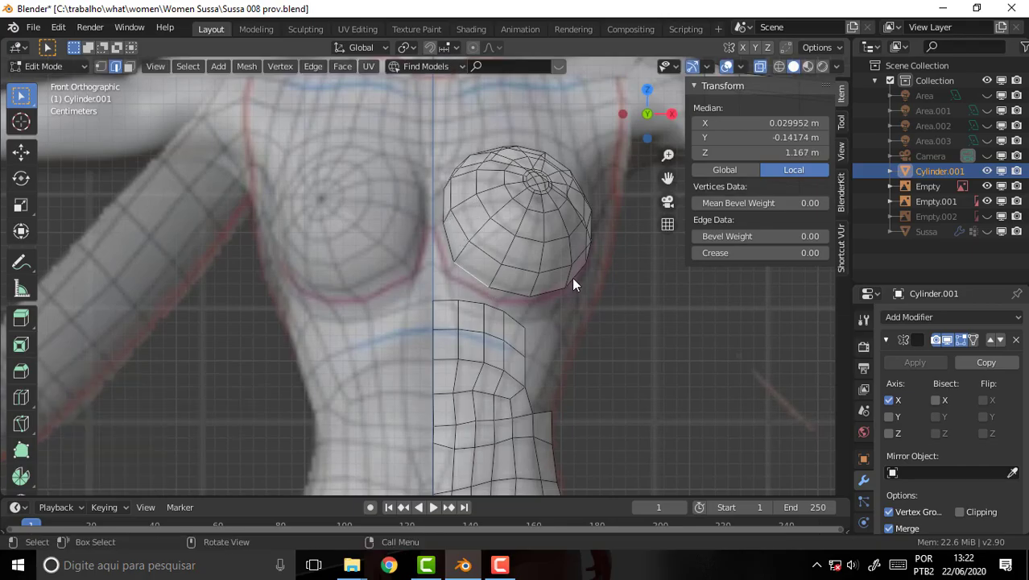
pyautogui.press('g')
pyautogui.press('z')
pyautogui.click(573, 287)
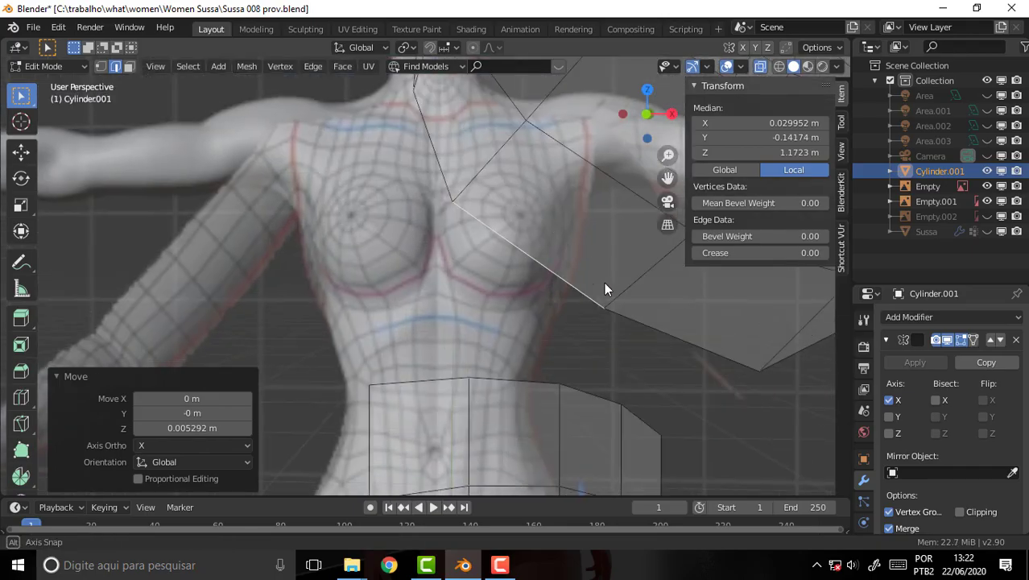
pyautogui.moveTo(613, 279)
pyautogui.mouseDown(button='middle')
pyautogui.moveTo(584, 295)
pyautogui.moveTo(603, 297)
pyautogui.moveTo(616, 264)
pyautogui.moveTo(612, 273)
pyautogui.mouseUp(button='middle')
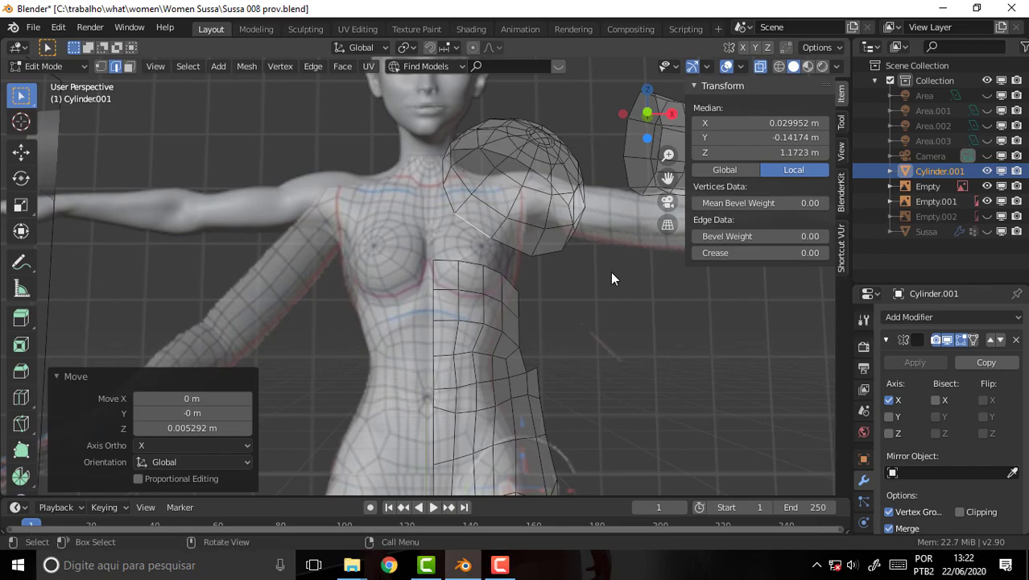
pyautogui.press('KP_1')
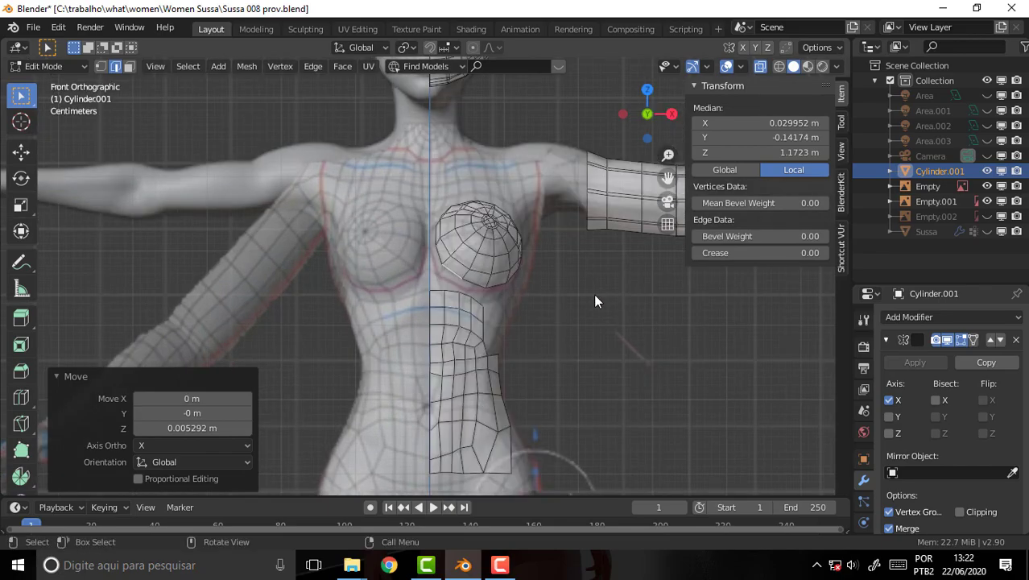
pyautogui.scroll(3, 593, 291)
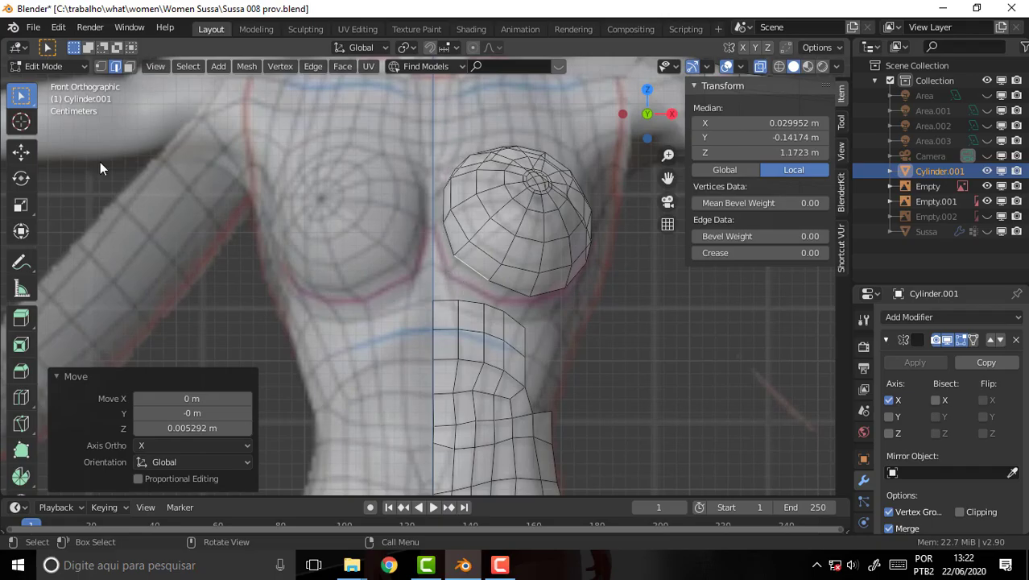
# Extrude the torso plate's top corner vertex straight up along Z.
pyautogui.click(445, 299)
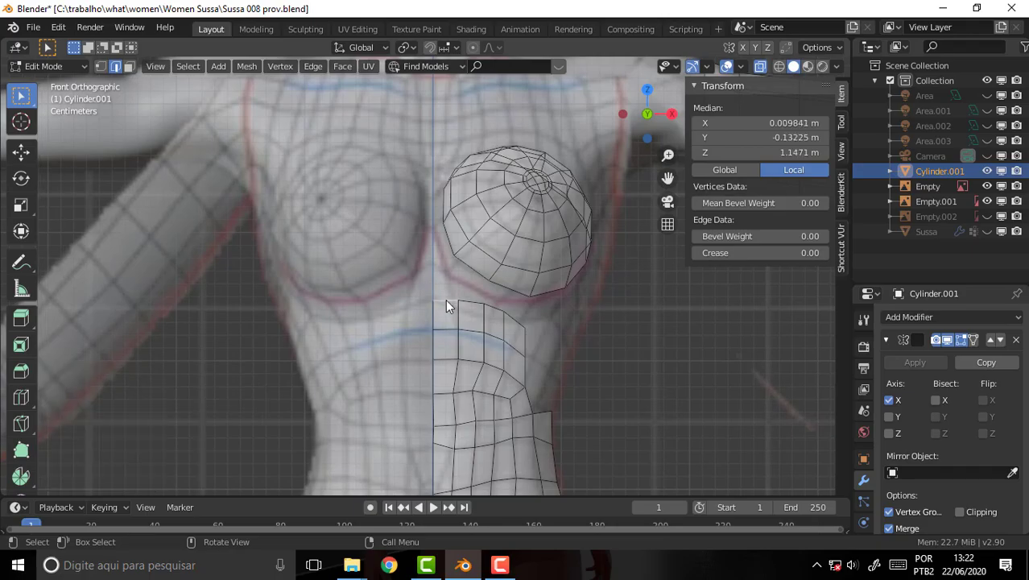
pyautogui.press('g')
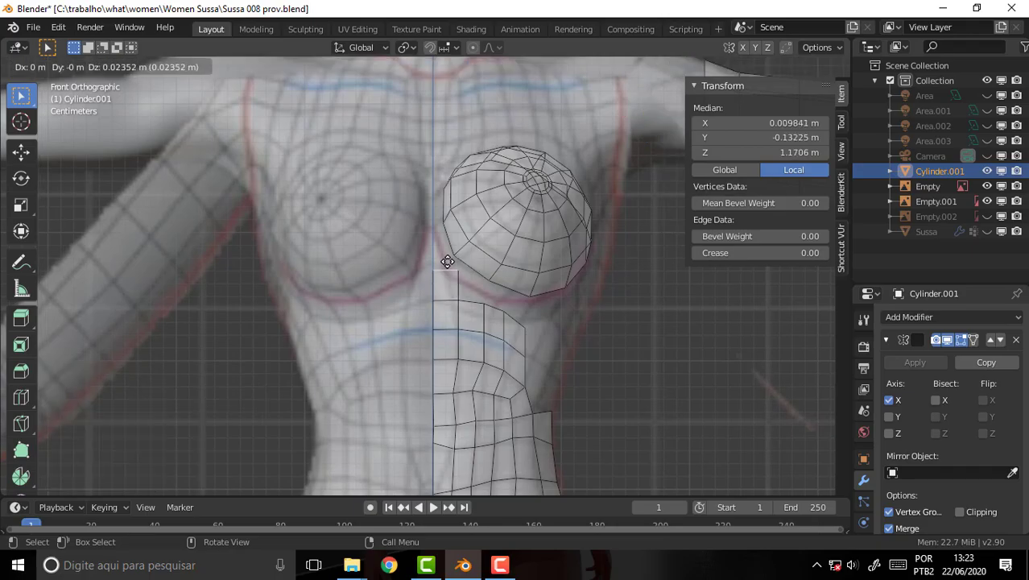
pyautogui.click(448, 265)
pyautogui.press('e')
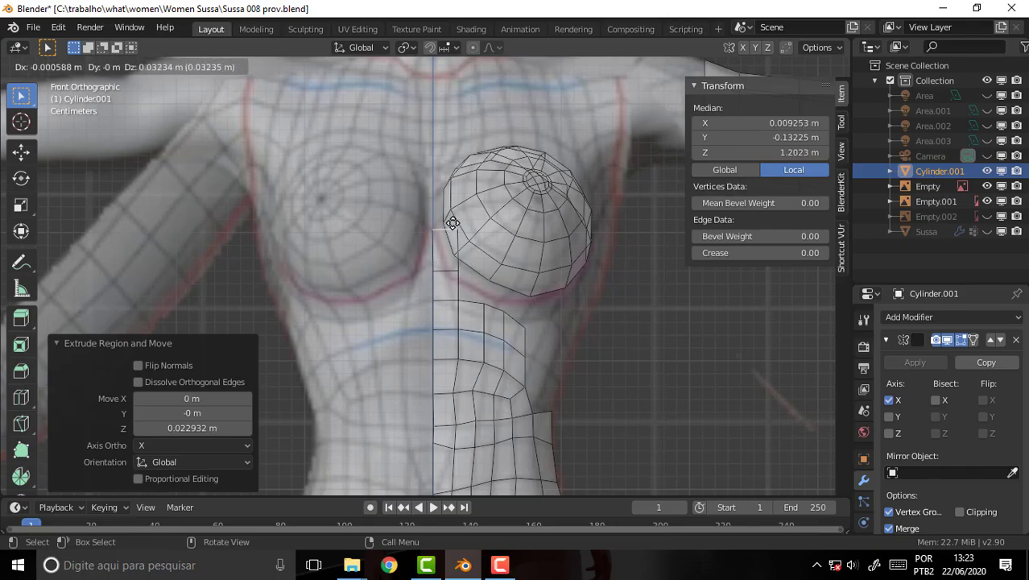
pyautogui.click(452, 223)
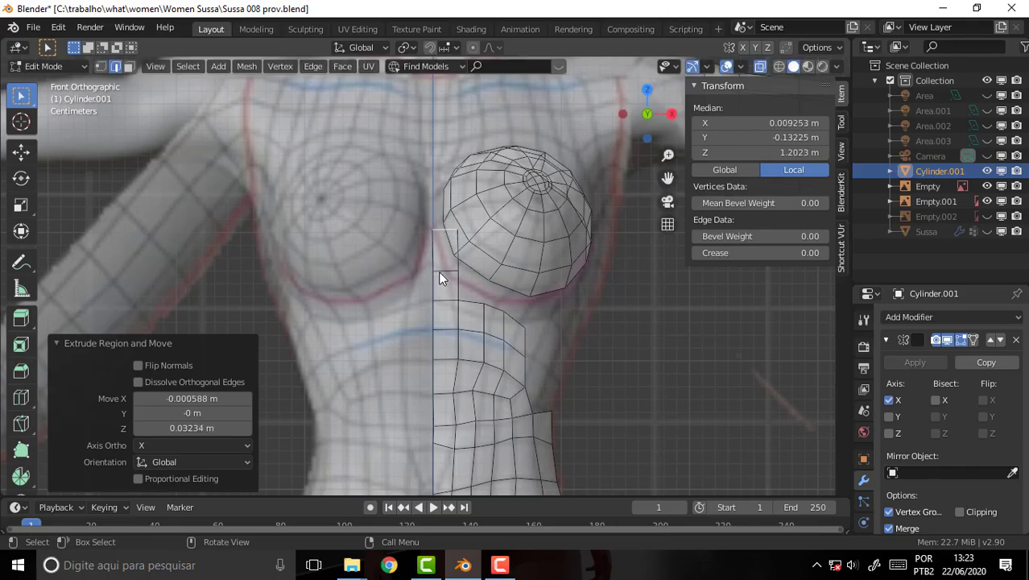
pyautogui.hotkey('ctrl', 'z')
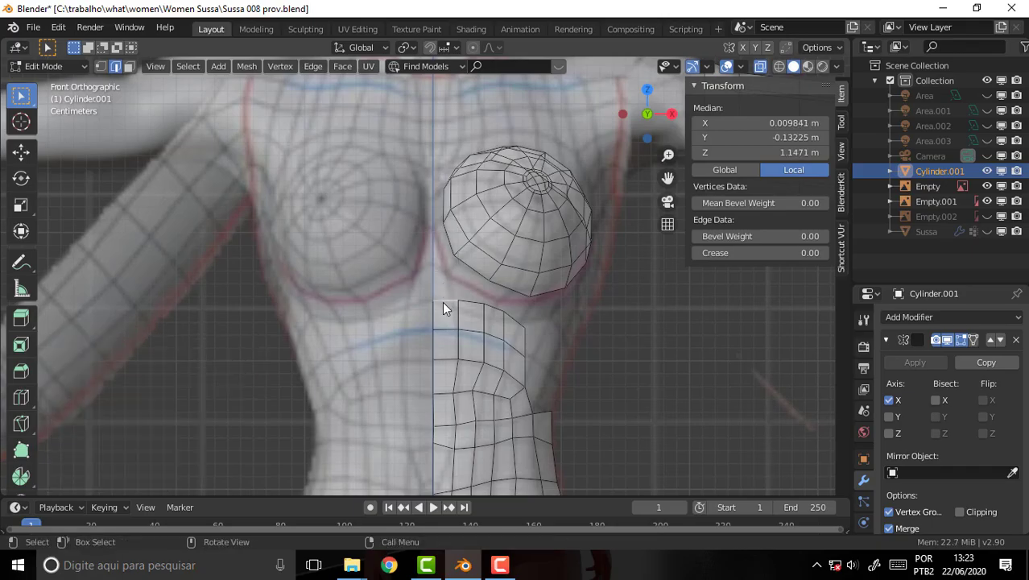
pyautogui.press('e')
pyautogui.press('z')
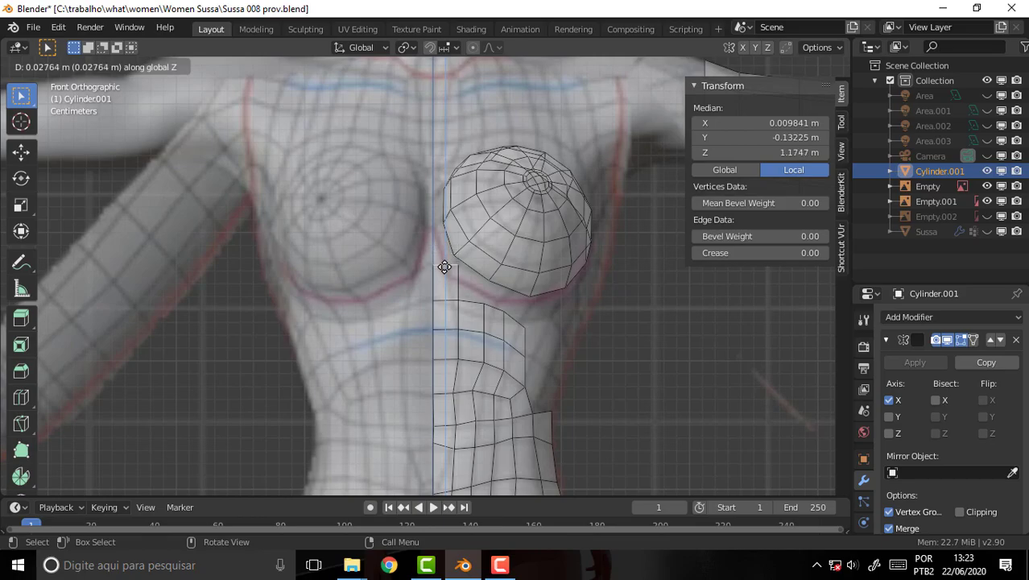
pyautogui.click(444, 267)
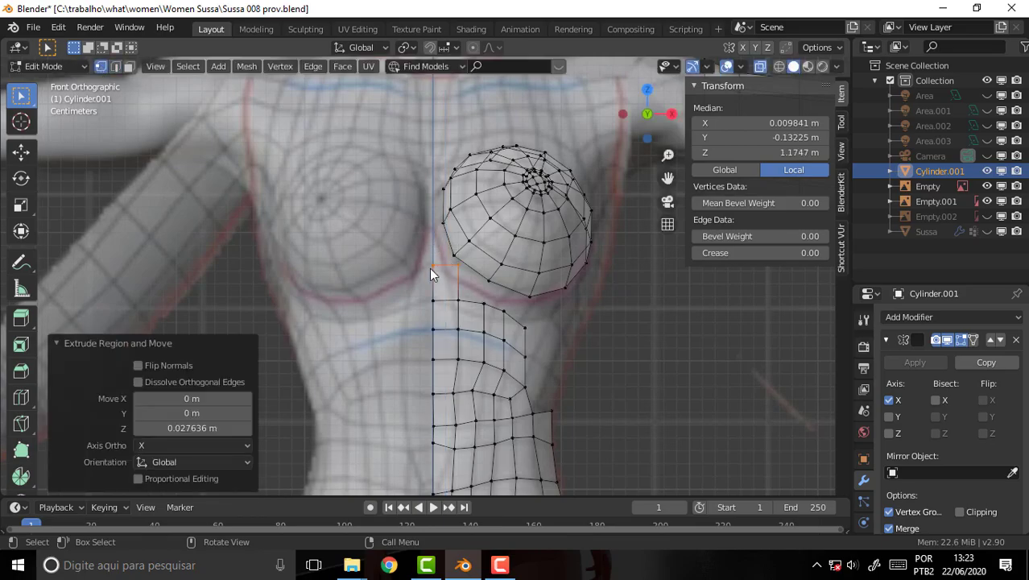
# Extrude the new strip's top edge upward toward the chest cup.
pyautogui.click(433, 268)
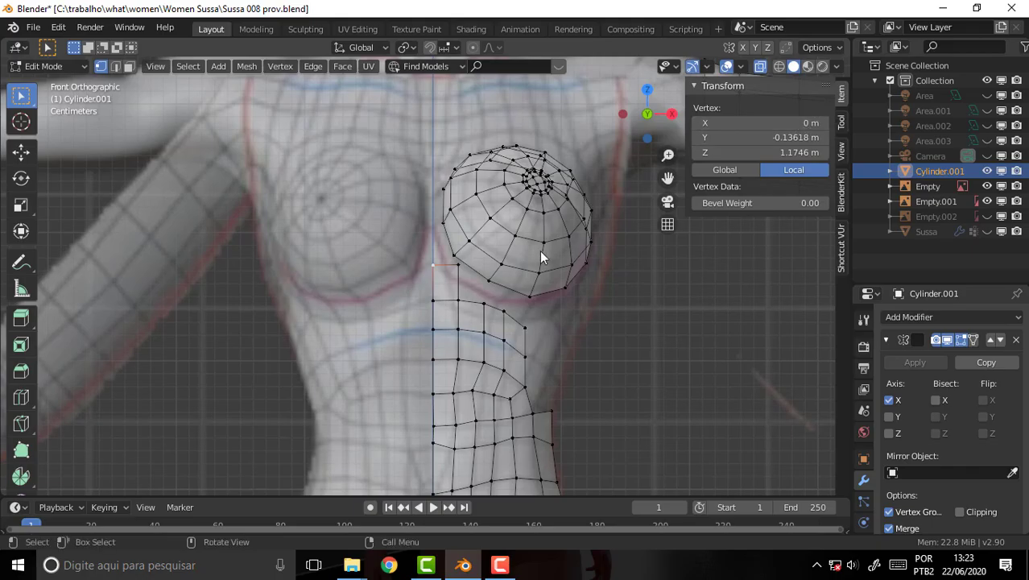
pyautogui.click(116, 66)
pyautogui.click(450, 268)
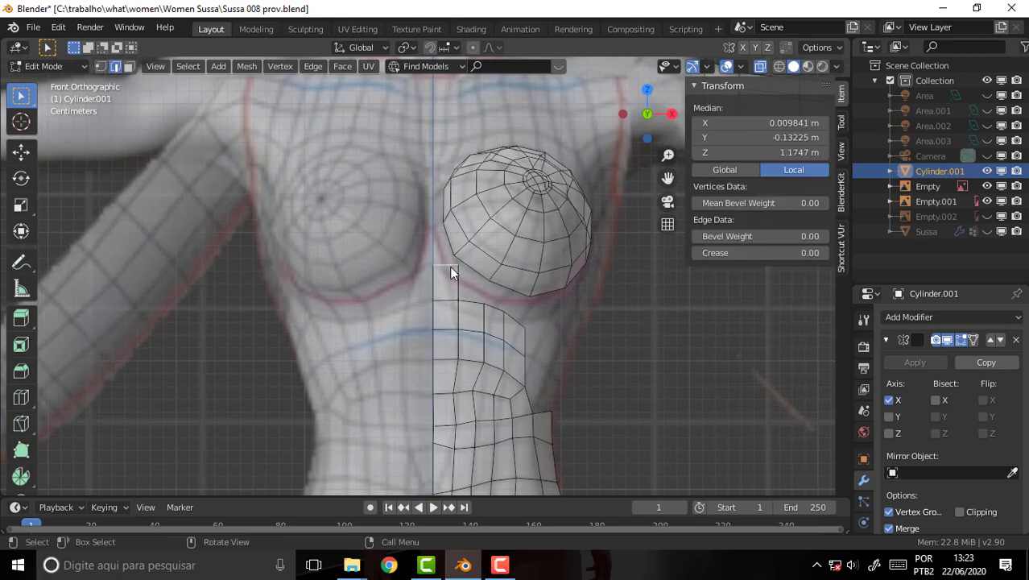
pyautogui.press('g')
pyautogui.click(451, 229)
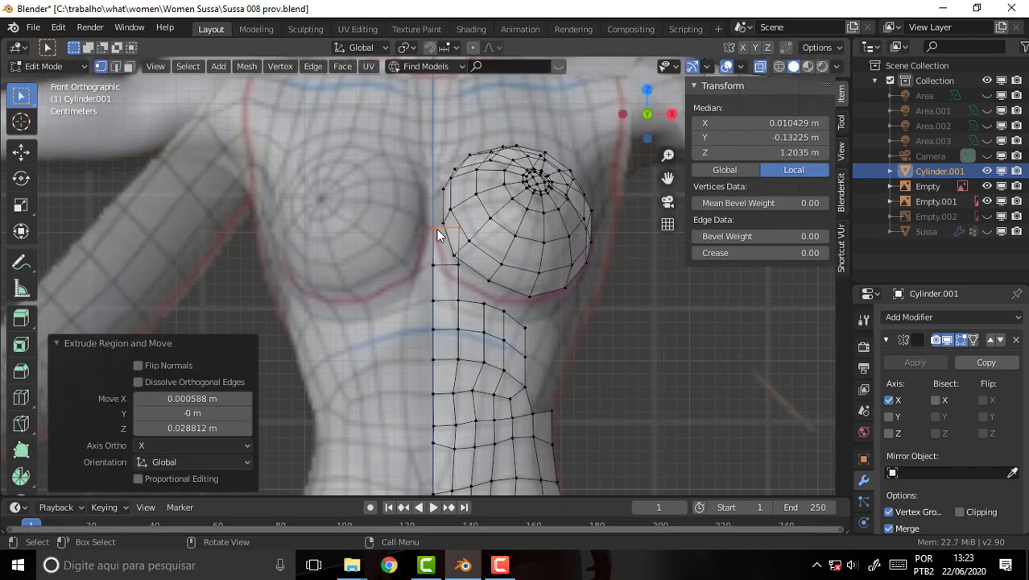
# Set the top centre vertex's X to 0 and slide neighbouring vertices toward the centre line.
pyautogui.click(433, 228)
pyautogui.click(757, 122)
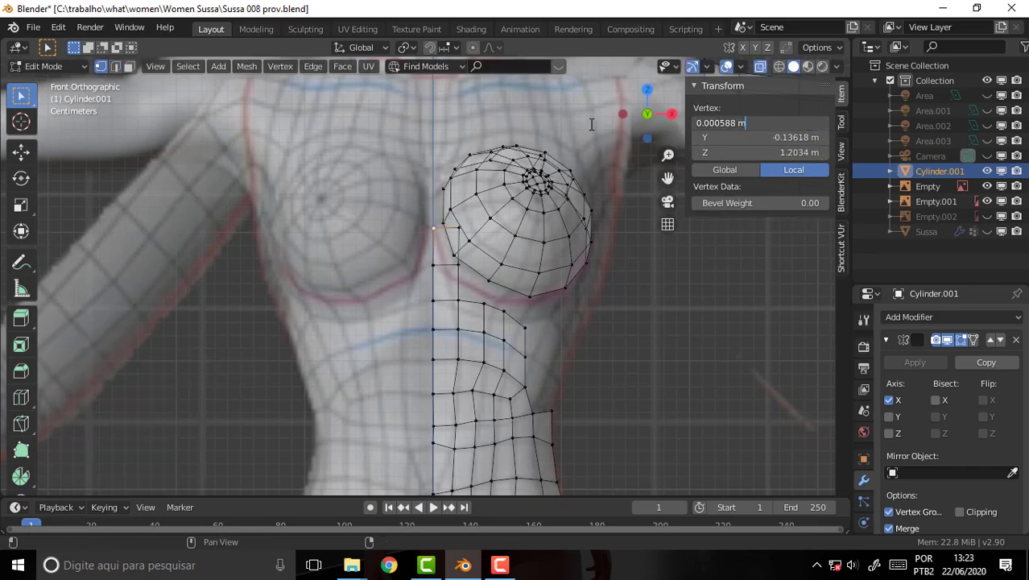
pyautogui.write('0')
pyautogui.press('Return')
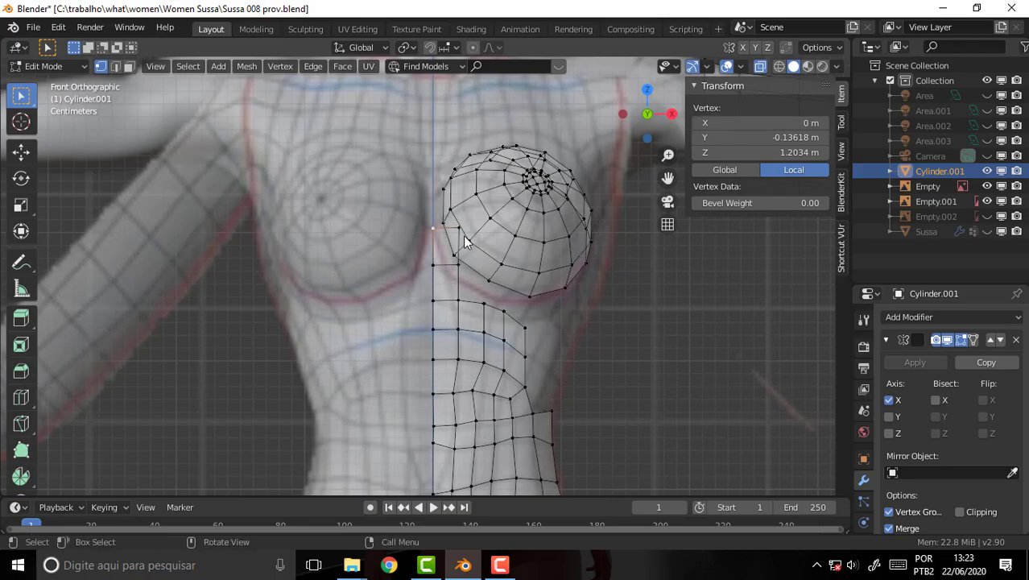
pyautogui.click(459, 229)
pyautogui.press('g')
pyautogui.press('x')
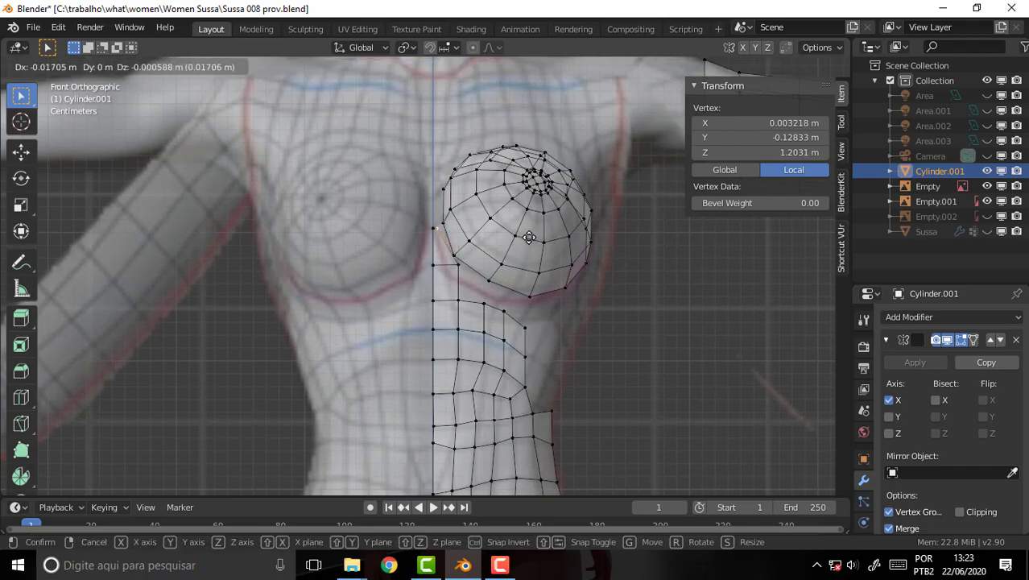
pyautogui.click(529, 237)
pyautogui.click(456, 270)
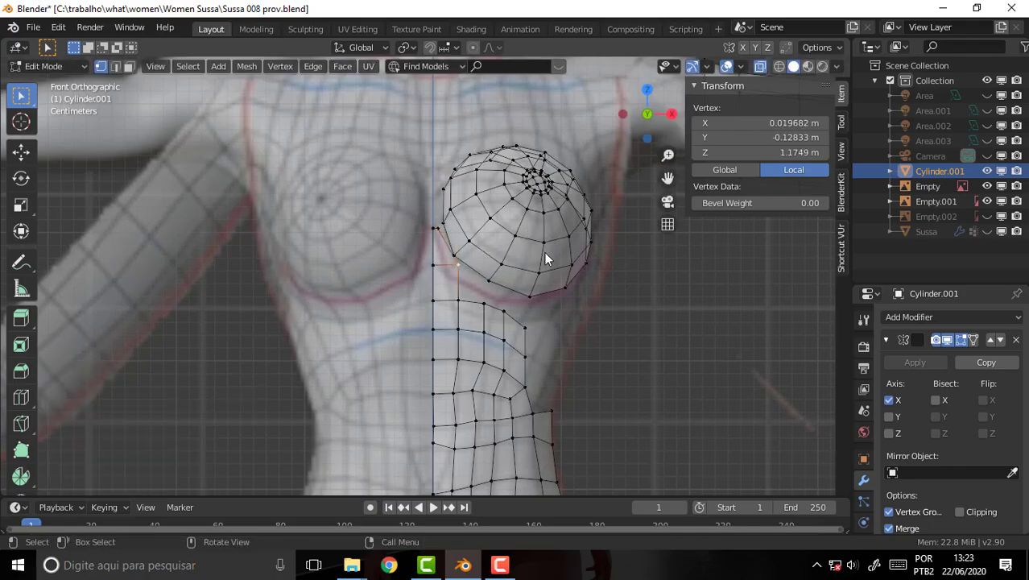
pyautogui.press('g')
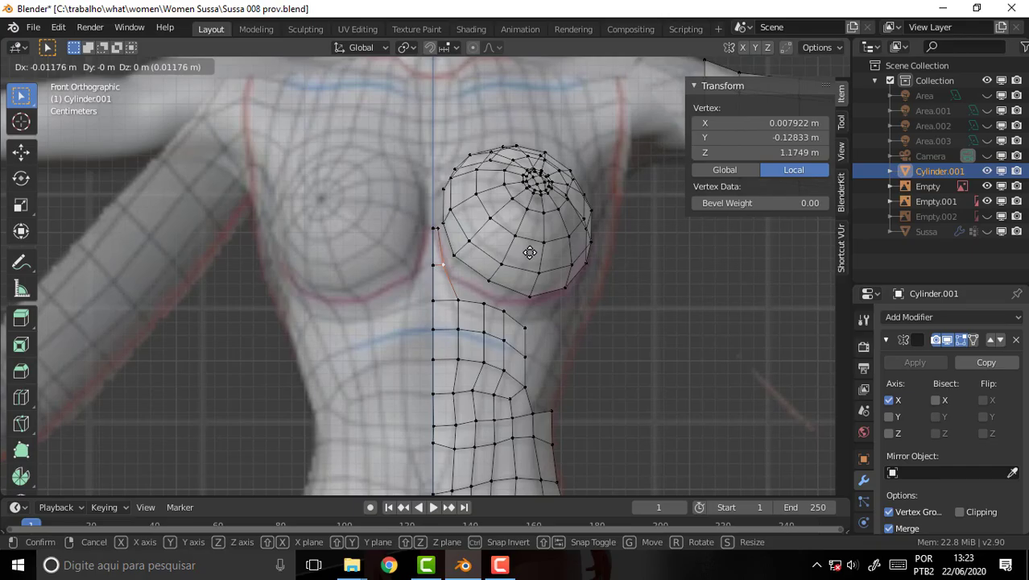
pyautogui.click(530, 256)
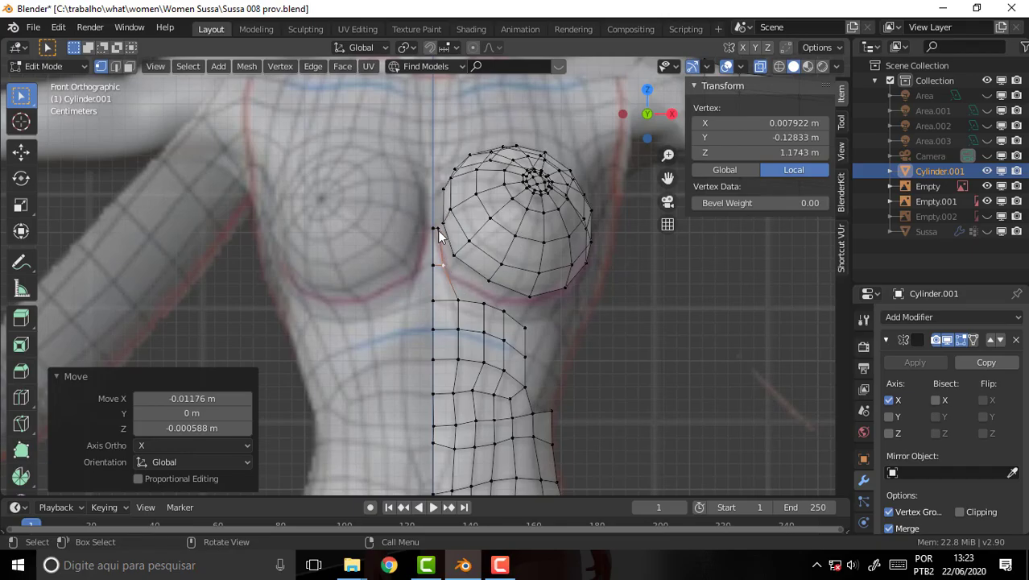
pyautogui.scroll(-1, 456, 252)
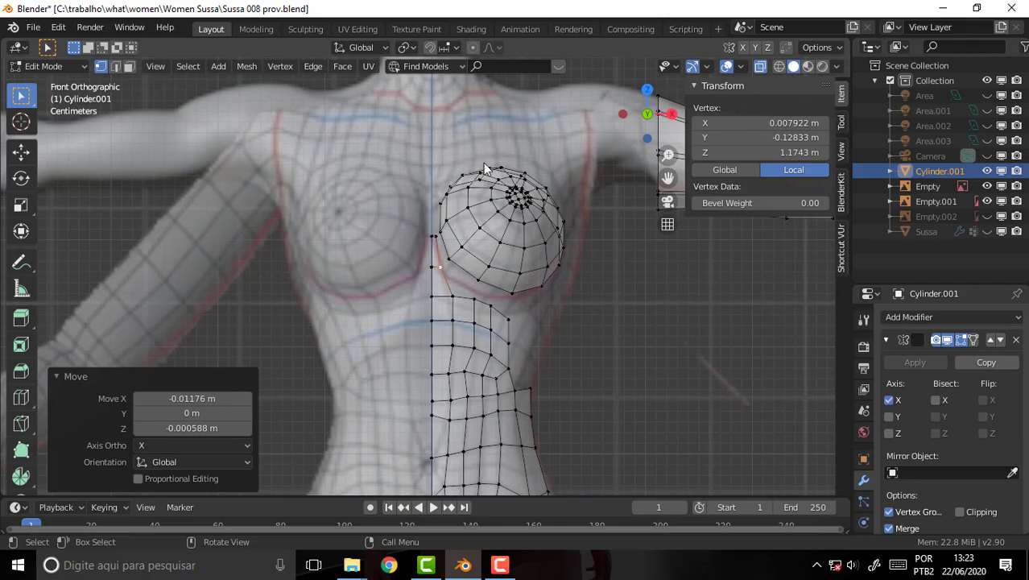
pyautogui.scroll(-2, 559, 181)
pyautogui.scroll(-1, 559, 183)
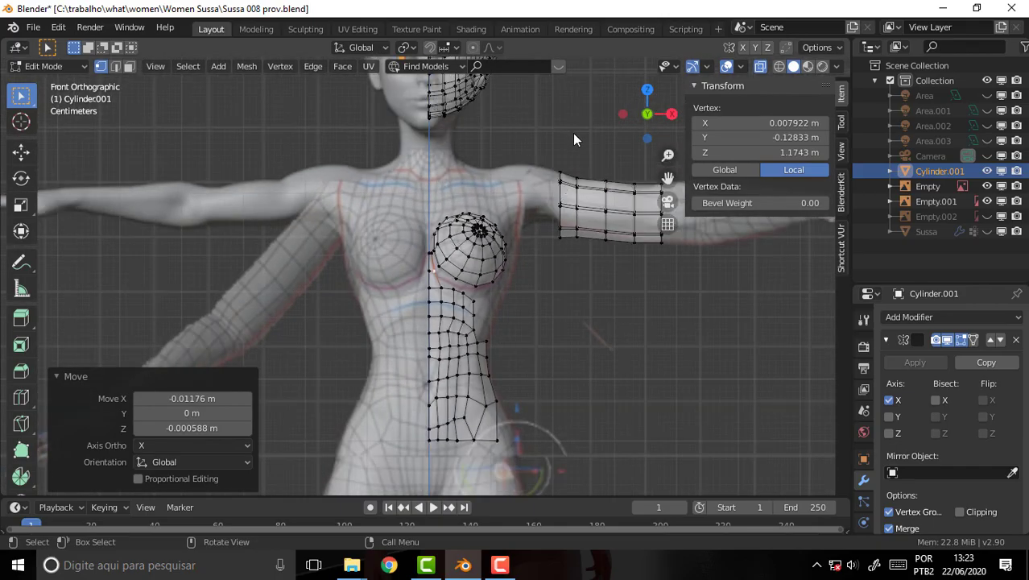
pyautogui.moveTo(573, 133)
pyautogui.mouseDown(button='middle')
pyautogui.moveTo(421, 149)
pyautogui.moveTo(571, 134)
pyautogui.mouseUp(button='middle')
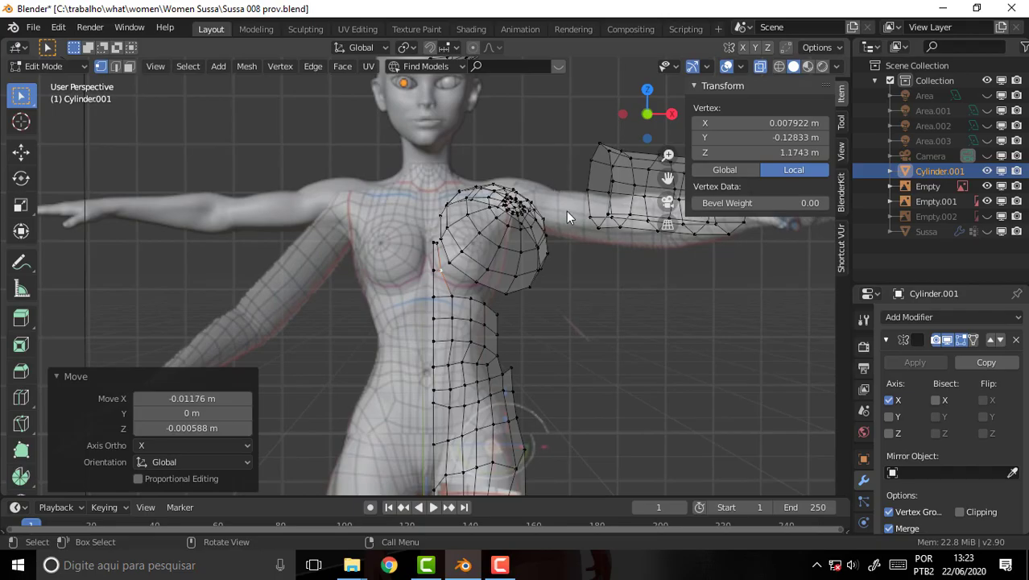
pyautogui.press('KP_1')
pyautogui.scroll(-5, 542, 246)
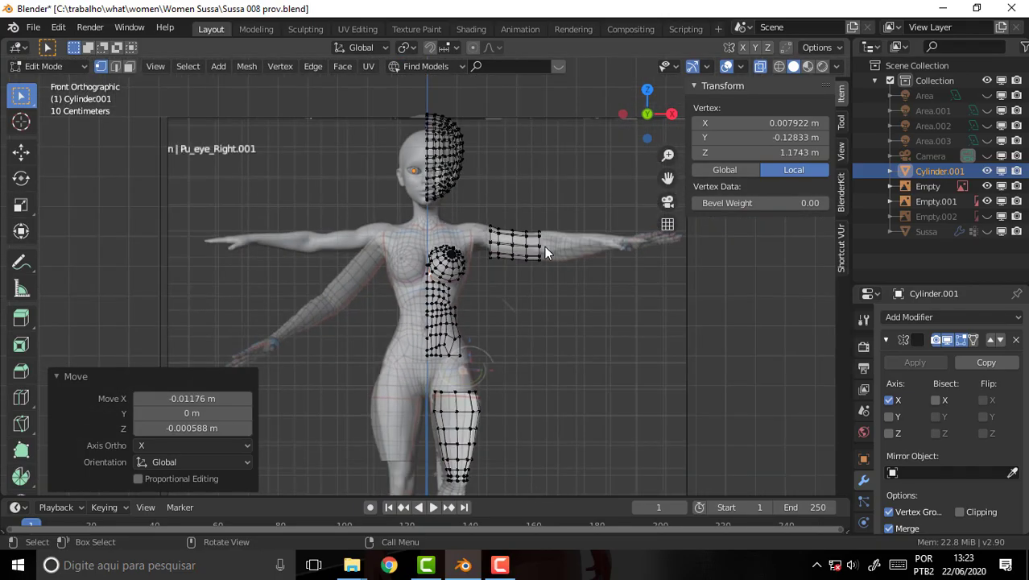
pyautogui.moveTo(545, 246)
pyautogui.mouseDown(button='middle')
pyautogui.moveTo(448, 250)
pyautogui.moveTo(335, 307)
pyautogui.mouseUp(button='middle')
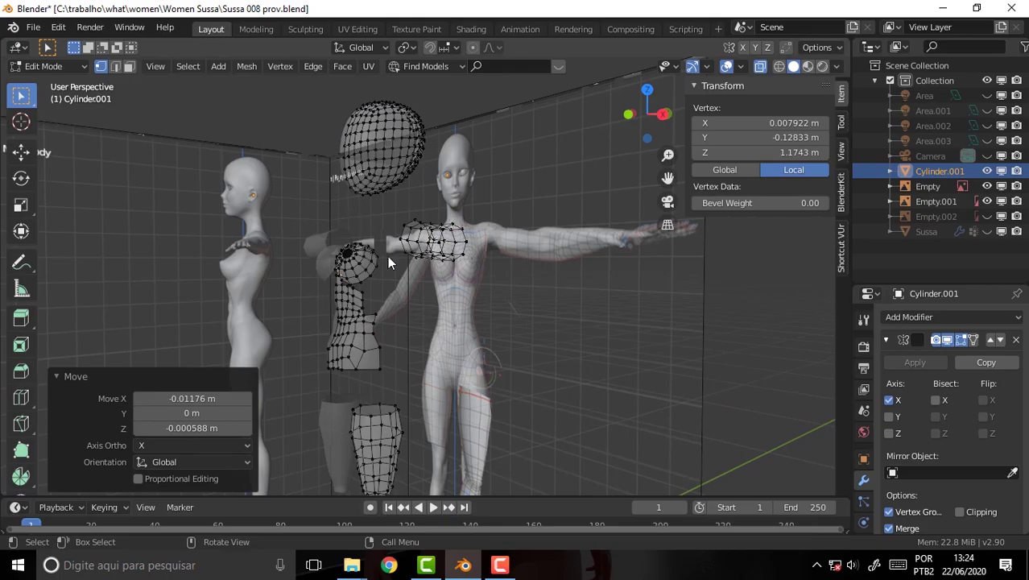
pyautogui.scroll(2, 490, 197)
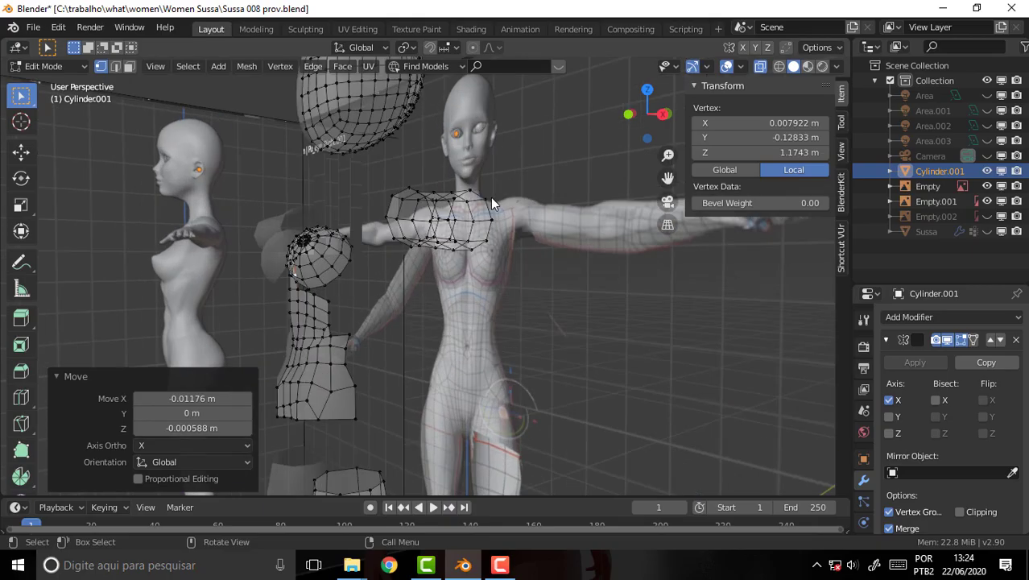
pyautogui.click(501, 565)
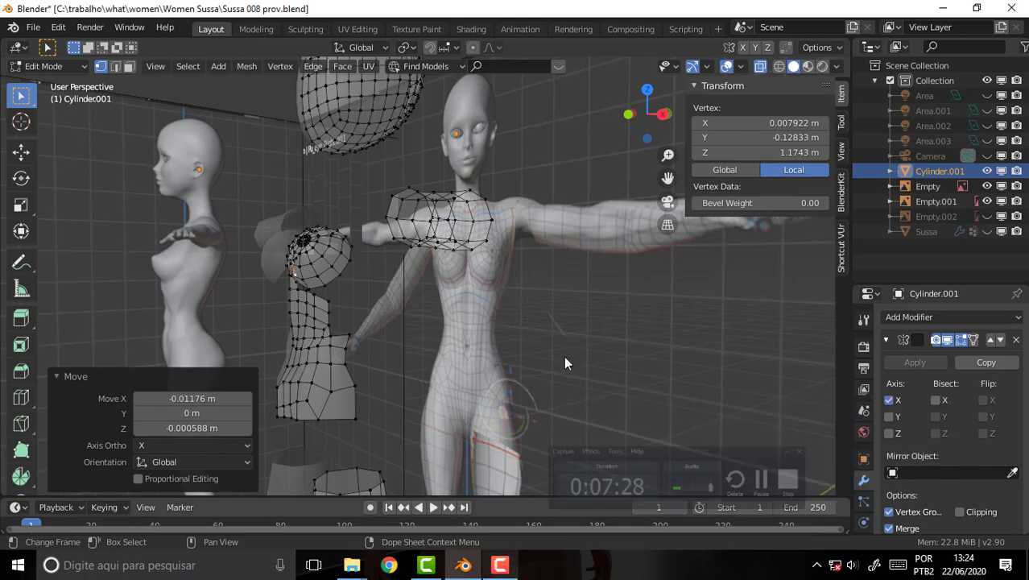
pyautogui.moveTo(648, 200)
pyautogui.mouseDown(button='middle')
pyautogui.moveTo(700, 256)
pyautogui.moveTo(758, 250)
pyautogui.mouseUp(button='middle')
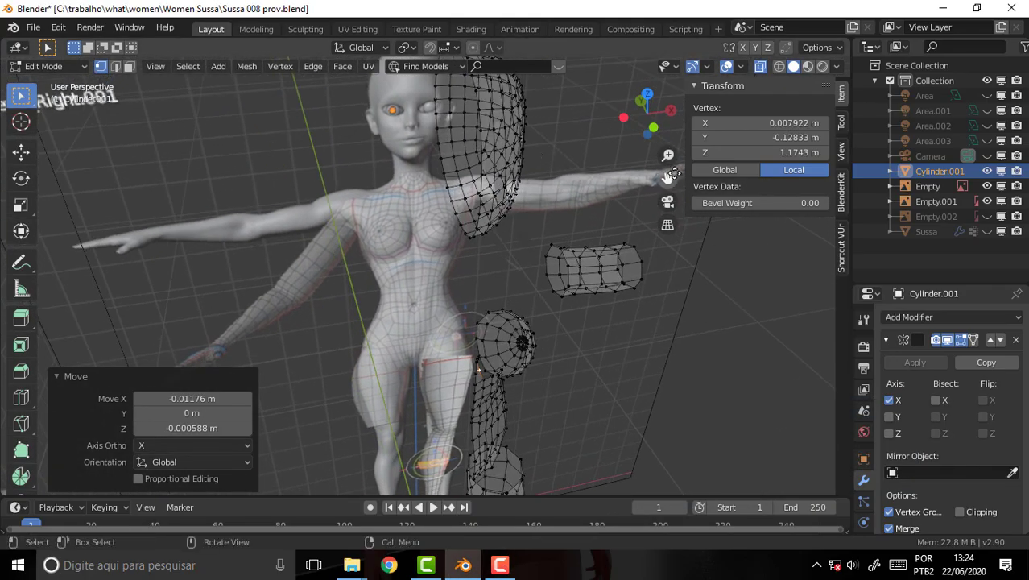
pyautogui.moveTo(541, 152)
pyautogui.mouseDown(button='middle')
pyautogui.moveTo(592, 190)
pyautogui.moveTo(542, 154)
pyautogui.mouseUp(button='middle')
# Turn off X-ray so the armor displays opaque, then orbit around the helmet to inspect it.
pyautogui.press('KP_8')
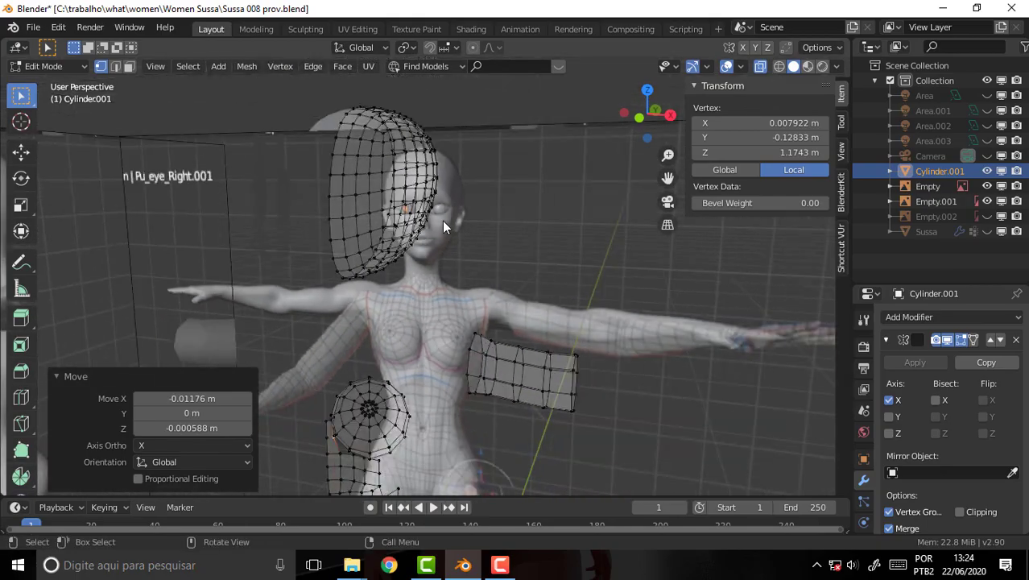
pyautogui.click(761, 67)
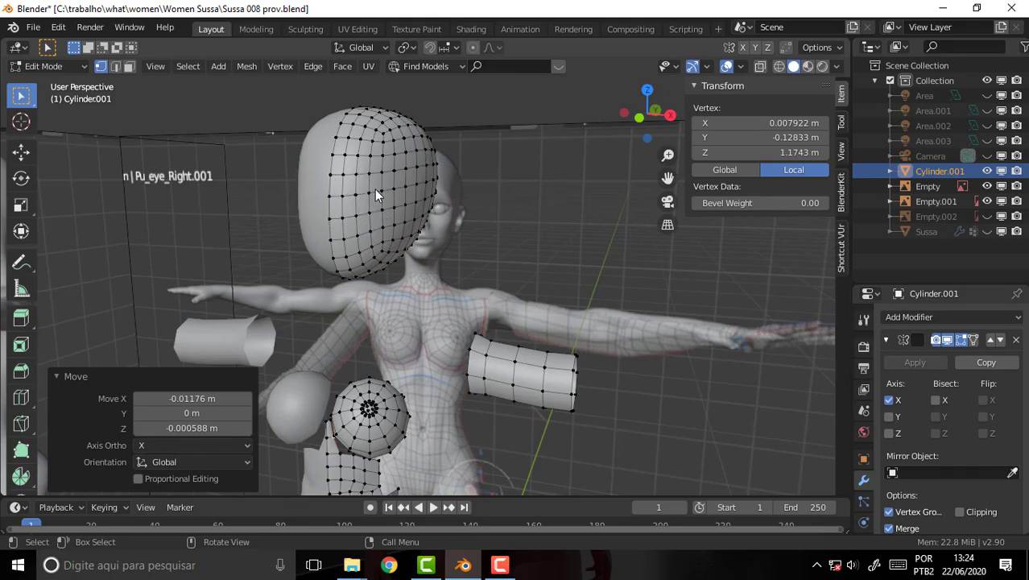
pyautogui.scroll(3, 374, 193)
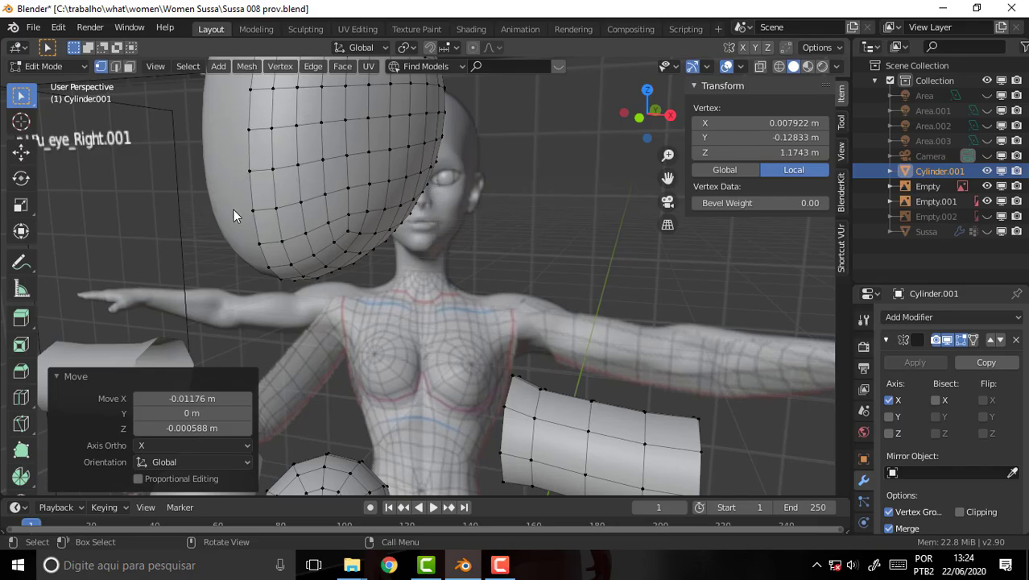
pyautogui.scroll(-2, 341, 172)
pyautogui.scroll(2, 343, 175)
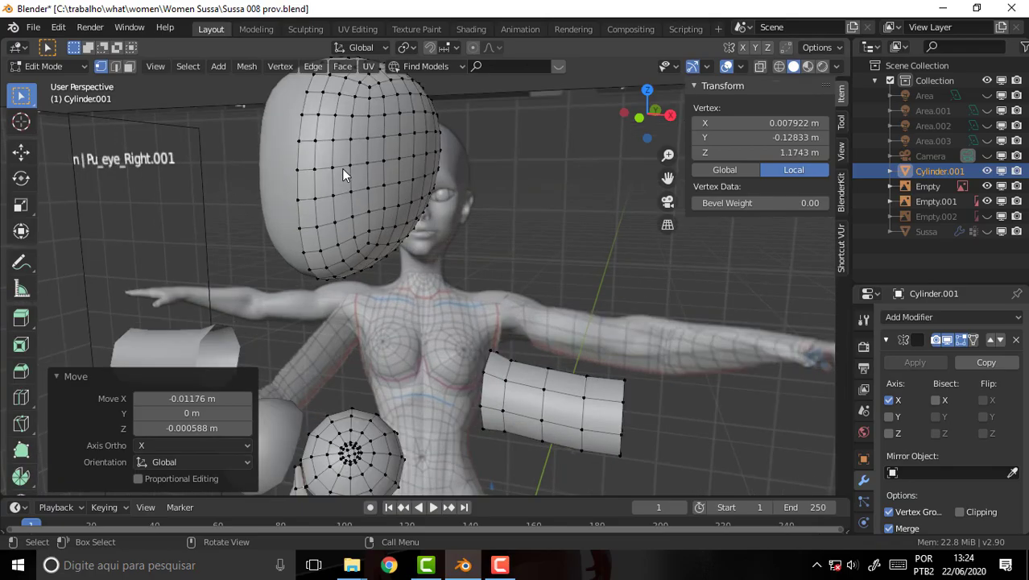
pyautogui.moveTo(498, 164)
pyautogui.mouseDown(button='middle')
pyautogui.moveTo(567, 183)
pyautogui.moveTo(491, 188)
pyautogui.moveTo(447, 177)
pyautogui.mouseUp(button='middle')
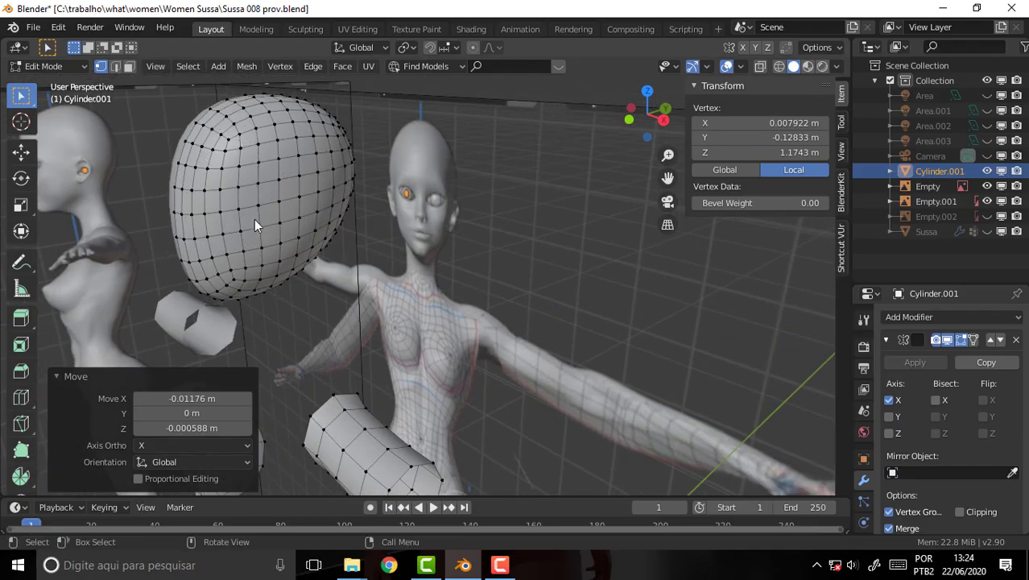
pyautogui.moveTo(255, 219)
pyautogui.mouseDown(button='middle')
pyautogui.moveTo(364, 220)
pyautogui.moveTo(390, 207)
pyautogui.mouseUp(button='middle')
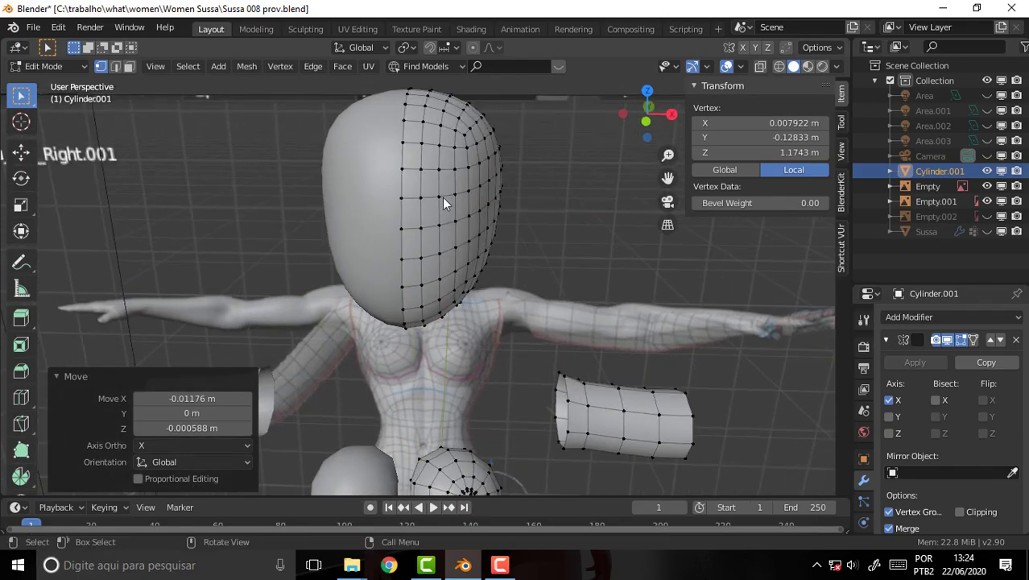
pyautogui.moveTo(528, 197)
pyautogui.mouseDown(button='middle')
pyautogui.moveTo(461, 200)
pyautogui.moveTo(501, 208)
pyautogui.mouseUp(button='middle')
pyautogui.moveTo(353, 214); pyautogui.dragTo(278, 210, button='middle')
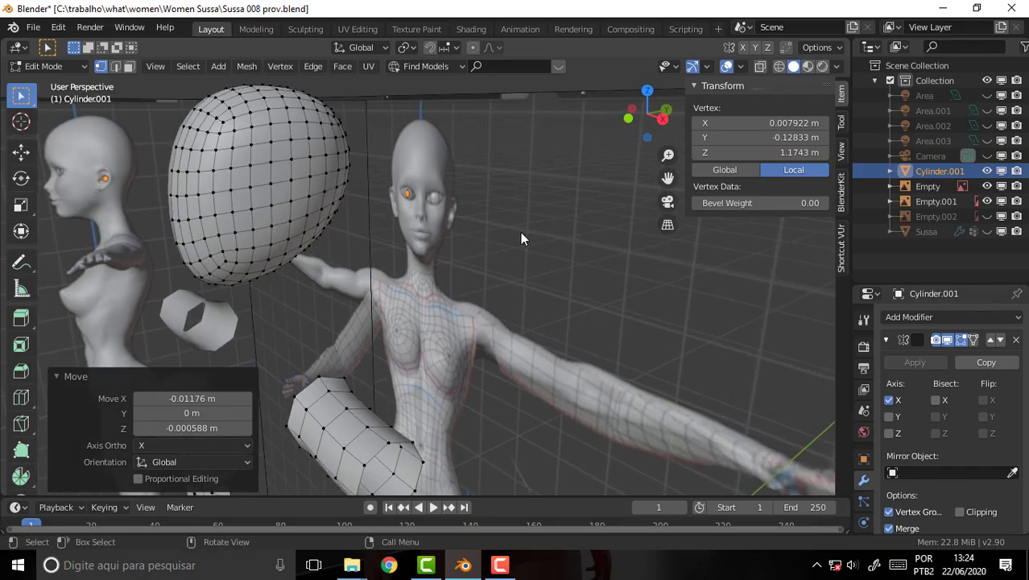
pyautogui.scroll(-2, 550, 222)
pyautogui.scroll(2, 551, 221)
pyautogui.moveTo(669, 178); pyautogui.dragTo(418, 268)
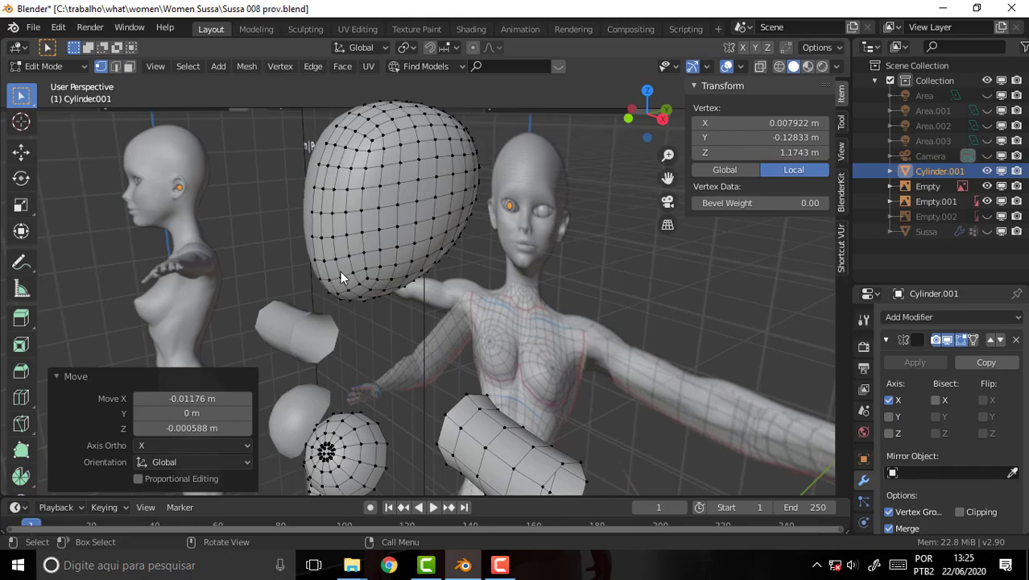
pyautogui.moveTo(339, 176)
pyautogui.mouseDown(button='middle')
pyautogui.moveTo(347, 186)
pyautogui.moveTo(441, 195)
pyautogui.moveTo(333, 207)
pyautogui.moveTo(308, 195)
pyautogui.moveTo(459, 189)
pyautogui.mouseUp(button='middle')
pyautogui.scroll(2, 458, 189)
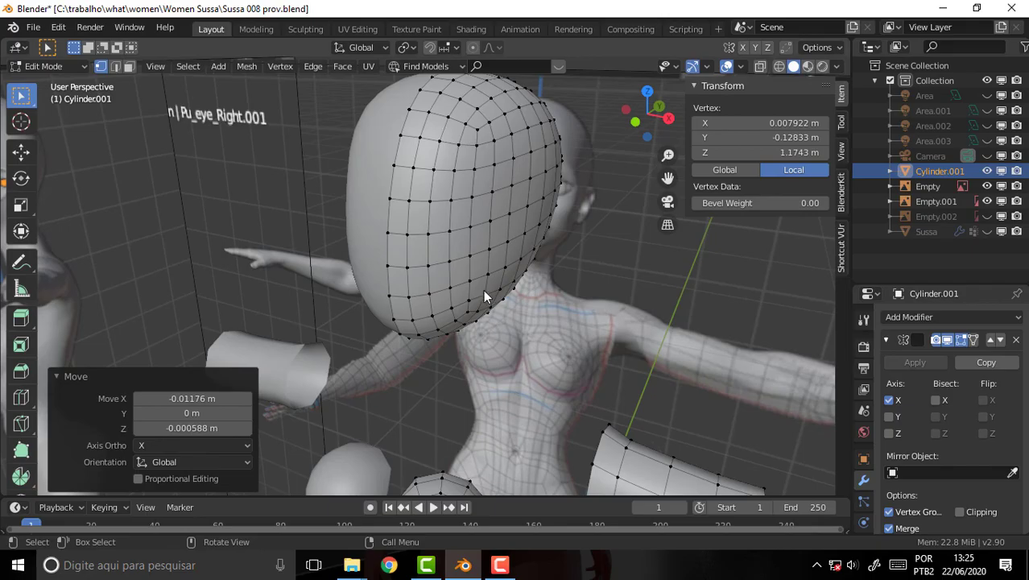
pyautogui.moveTo(512, 250)
pyautogui.mouseDown(button='middle')
pyautogui.moveTo(472, 236)
pyautogui.moveTo(485, 236)
pyautogui.mouseUp(button='middle')
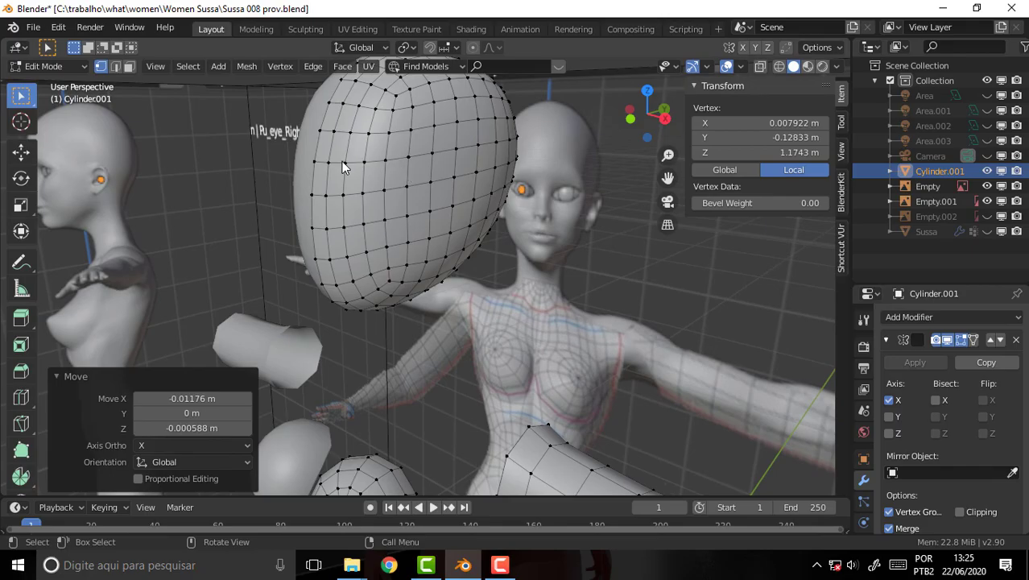
pyautogui.moveTo(396, 183)
pyautogui.mouseDown(button='middle')
pyautogui.moveTo(483, 174)
pyautogui.moveTo(383, 198)
pyautogui.mouseUp(button='middle')
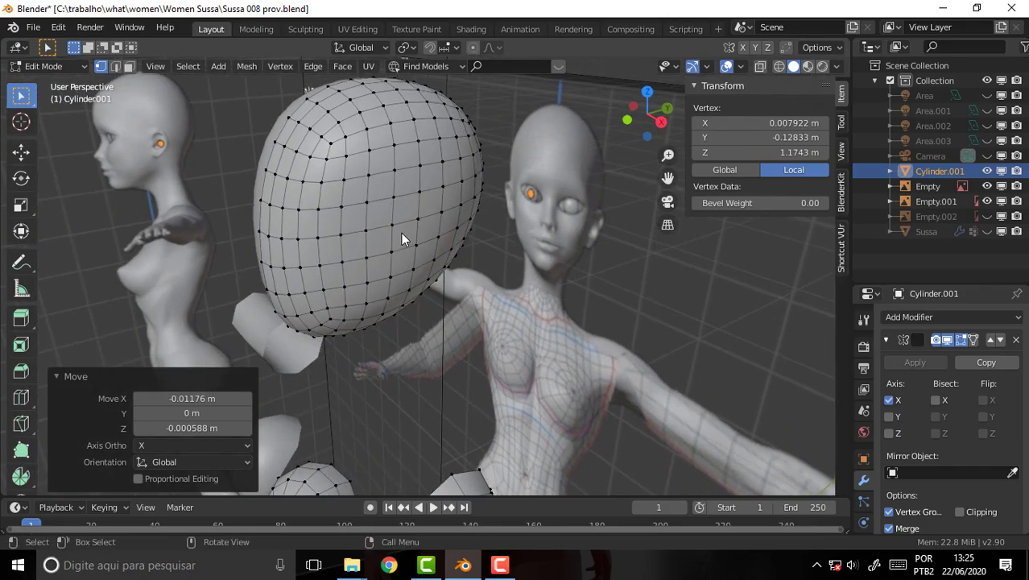
pyautogui.moveTo(401, 232); pyautogui.dragTo(454, 213, button='middle')
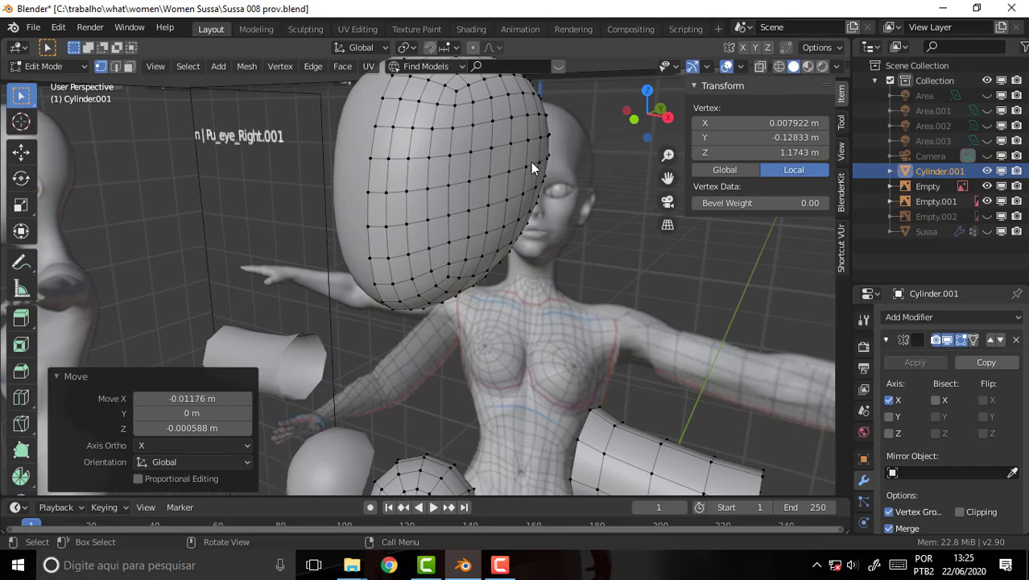
pyautogui.moveTo(531, 162); pyautogui.dragTo(543, 166, button='middle')
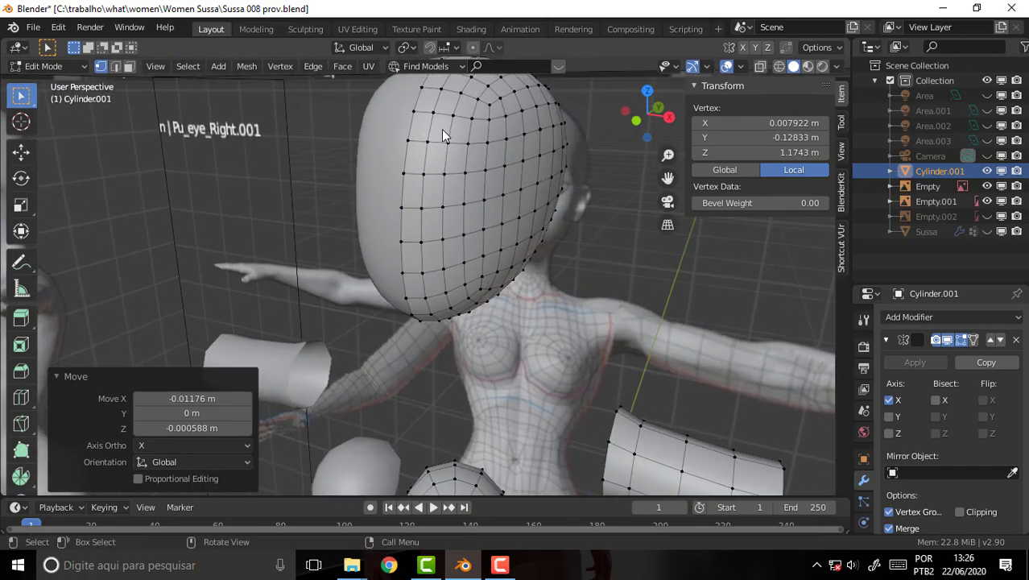
pyautogui.scroll(3, 476, 173)
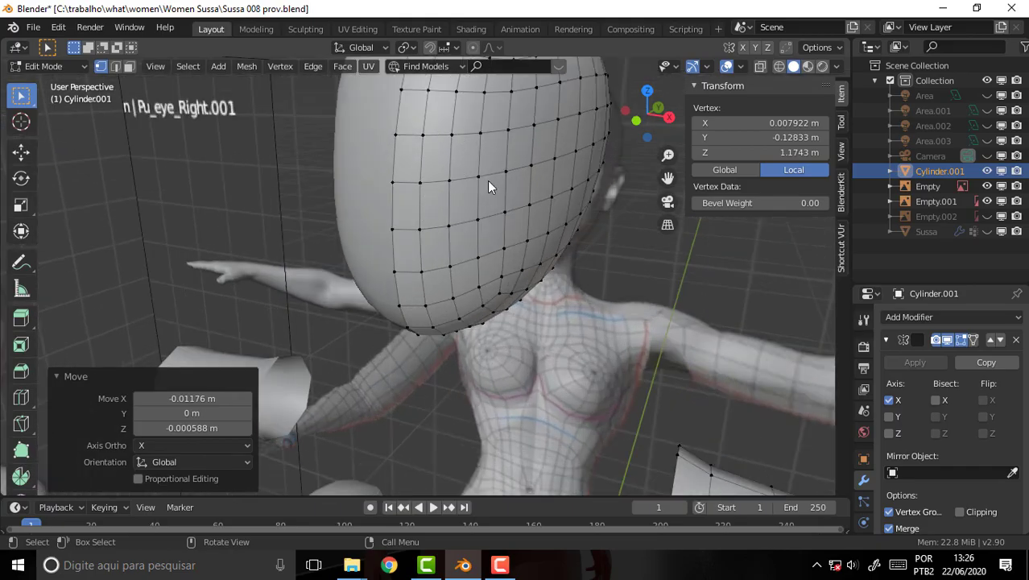
pyautogui.scroll(-3, 488, 182)
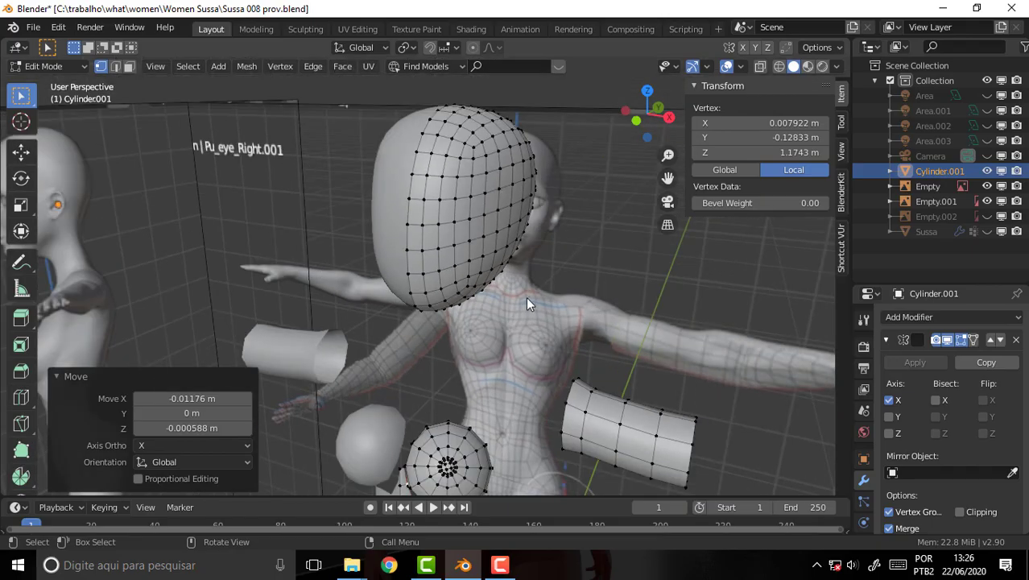
pyautogui.moveTo(526, 297)
pyautogui.mouseDown(button='middle')
pyautogui.moveTo(547, 257)
pyautogui.moveTo(539, 262)
pyautogui.mouseUp(button='middle')
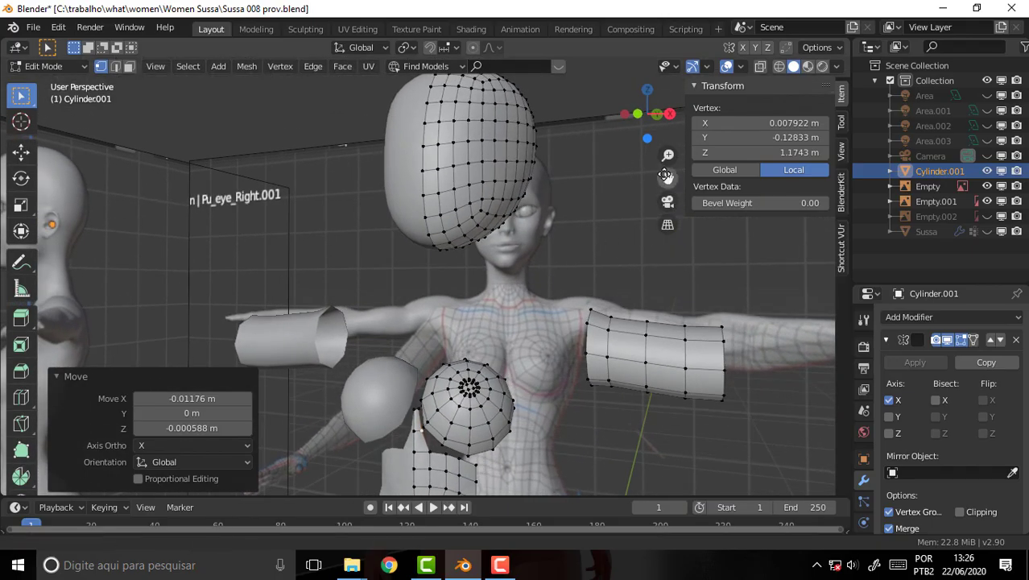
pyautogui.moveTo(668, 177); pyautogui.dragTo(426, 255)
pyautogui.scroll(-2, 426, 255)
pyautogui.moveTo(440, 275)
pyautogui.mouseDown(button='middle')
pyautogui.moveTo(509, 293)
pyautogui.moveTo(484, 278)
pyautogui.mouseUp(button='middle')
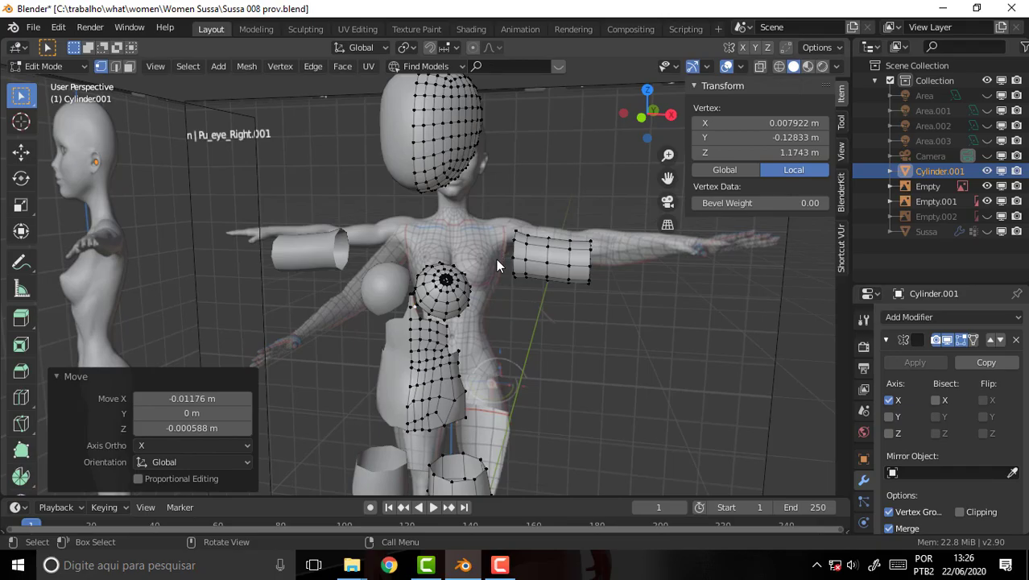
pyautogui.scroll(-3, 496, 259)
pyautogui.scroll(2, 492, 249)
pyautogui.scroll(2, 492, 248)
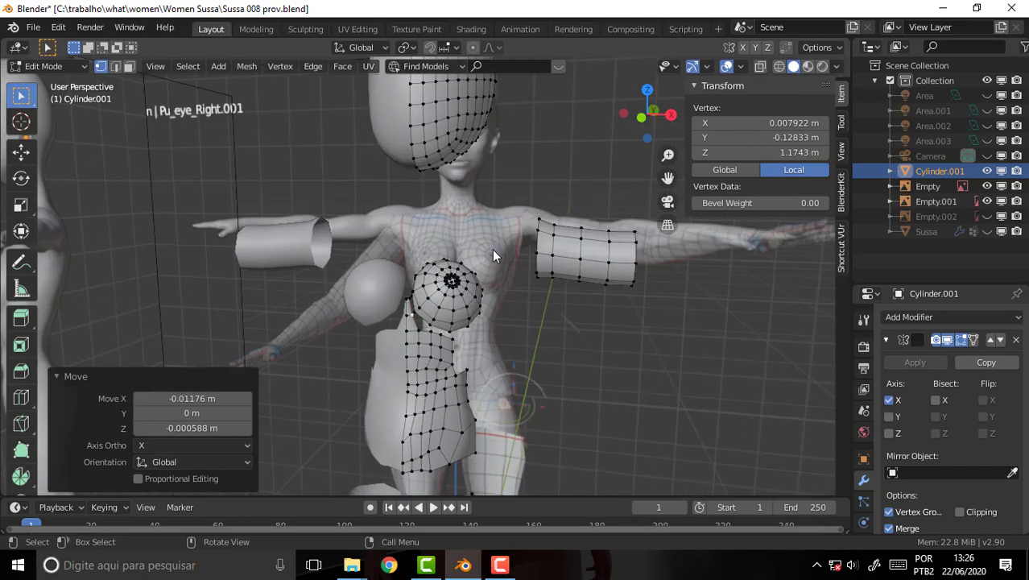
pyautogui.moveTo(492, 248); pyautogui.dragTo(509, 226, button='middle')
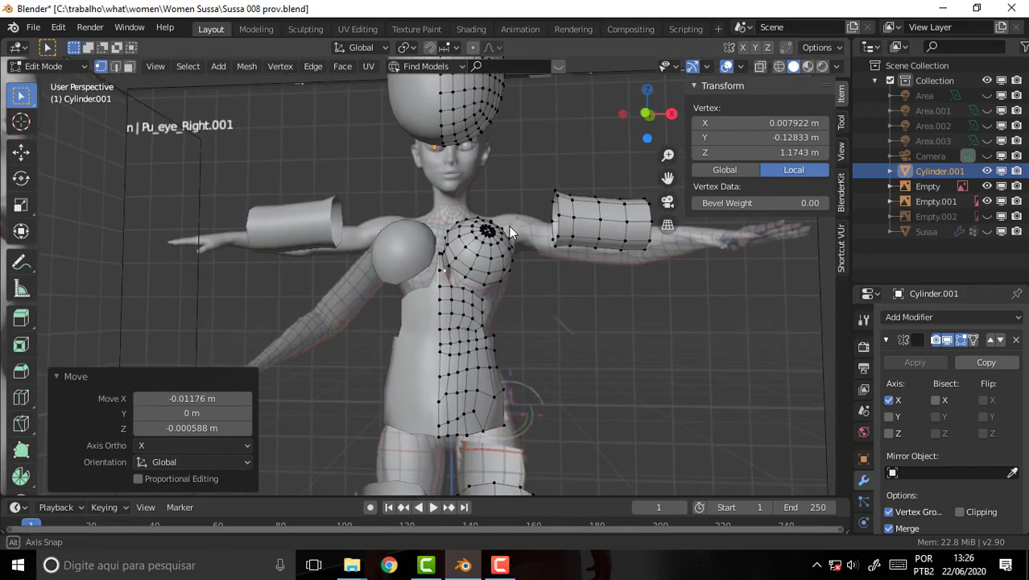
pyautogui.scroll(-2, 516, 237)
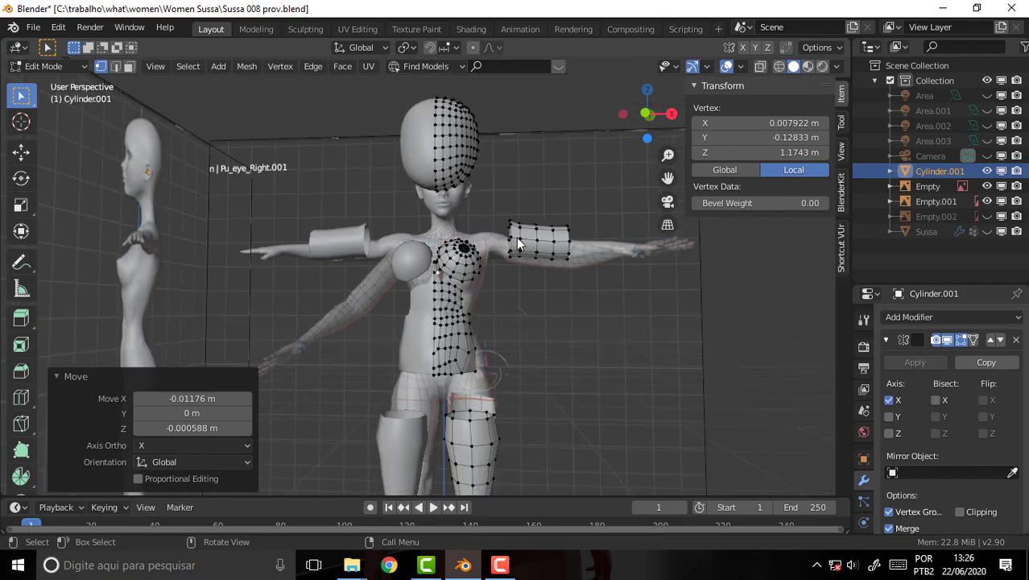
pyautogui.scroll(3, 518, 243)
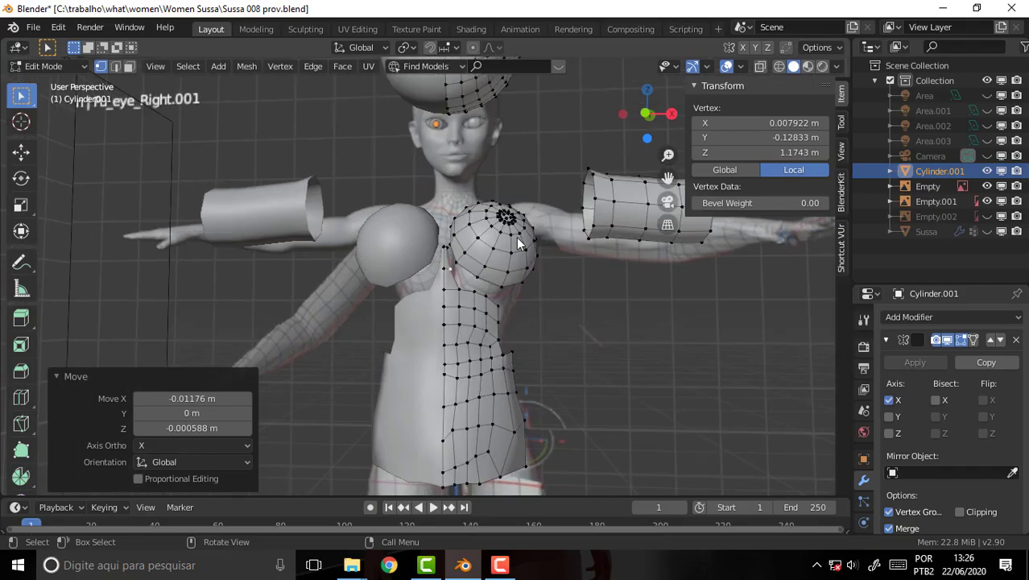
pyautogui.scroll(-1, 518, 243)
pyautogui.scroll(-2, 517, 238)
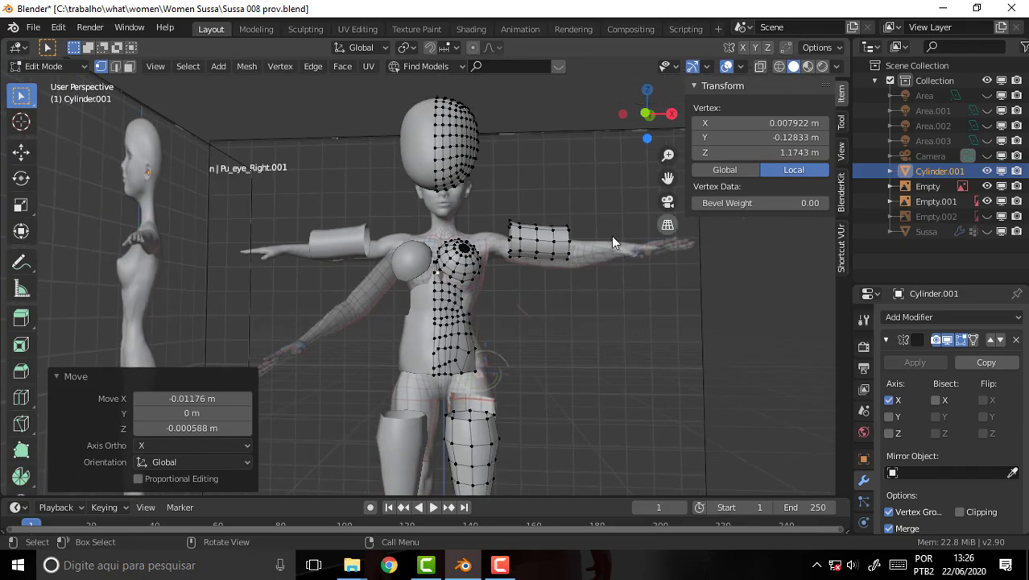
pyautogui.scroll(-3, 655, 246)
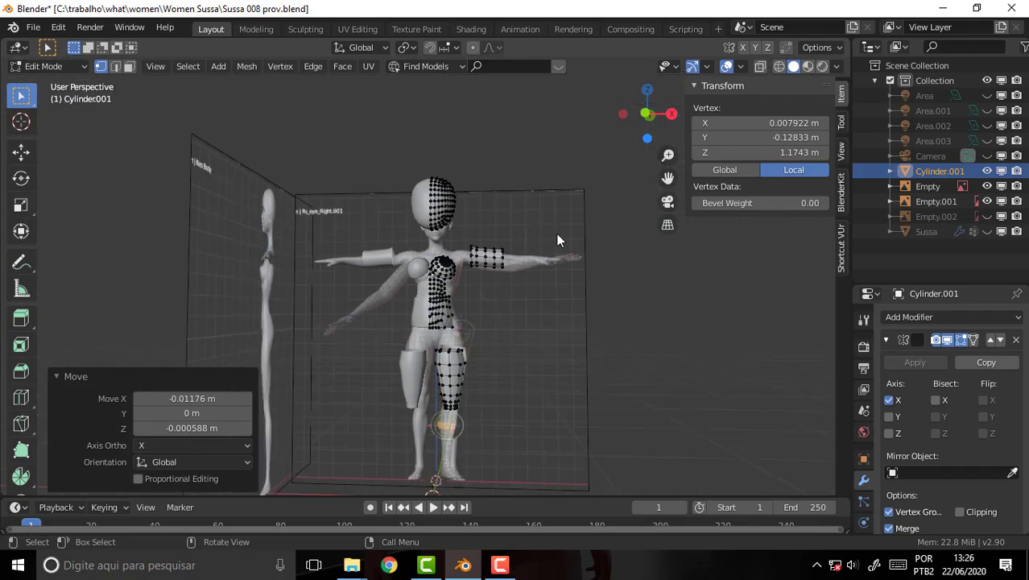
pyautogui.scroll(3, 545, 378)
pyautogui.scroll(2, 558, 356)
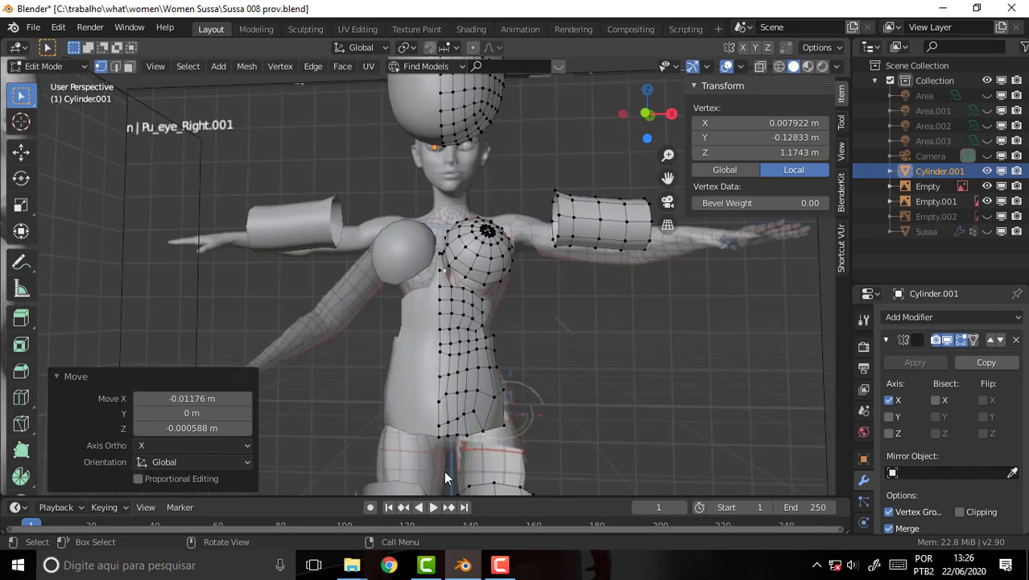
pyautogui.moveTo(550, 355); pyautogui.dragTo(541, 402, button='middle')
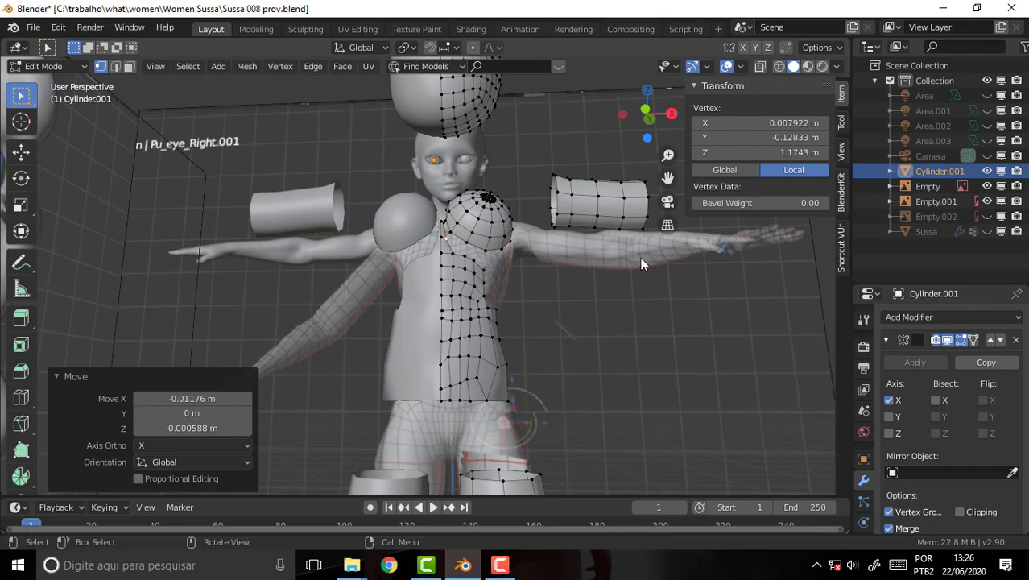
pyautogui.moveTo(667, 177); pyautogui.dragTo(616, 232)
pyautogui.scroll(3, 608, 236)
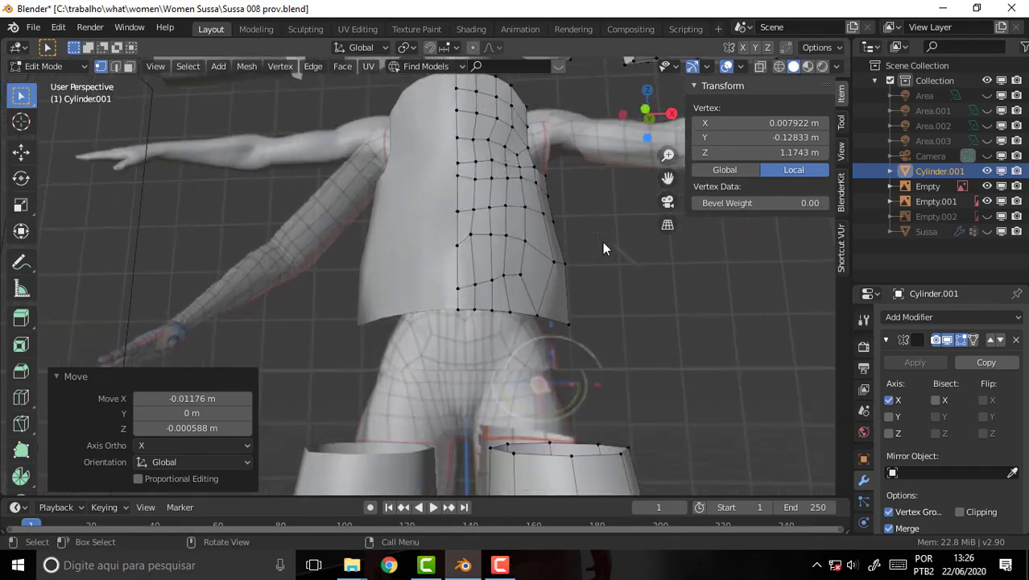
pyautogui.moveTo(602, 246)
pyautogui.mouseDown(button='middle')
pyautogui.moveTo(593, 274)
pyautogui.moveTo(384, 334)
pyautogui.mouseUp(button='middle')
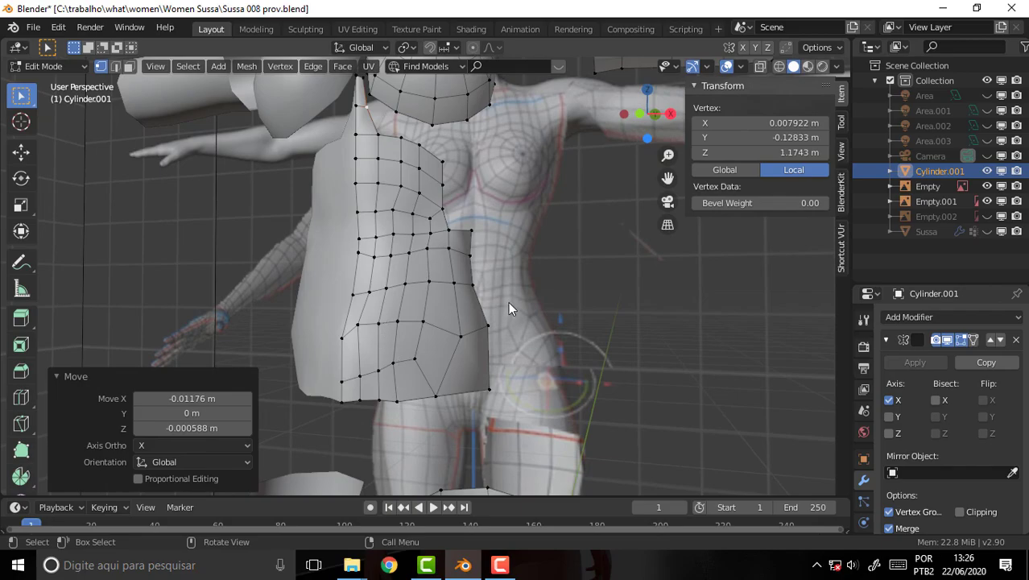
pyautogui.moveTo(509, 306)
pyautogui.mouseDown(button='middle')
pyautogui.moveTo(642, 276)
pyautogui.moveTo(466, 293)
pyautogui.moveTo(585, 290)
pyautogui.mouseUp(button='middle')
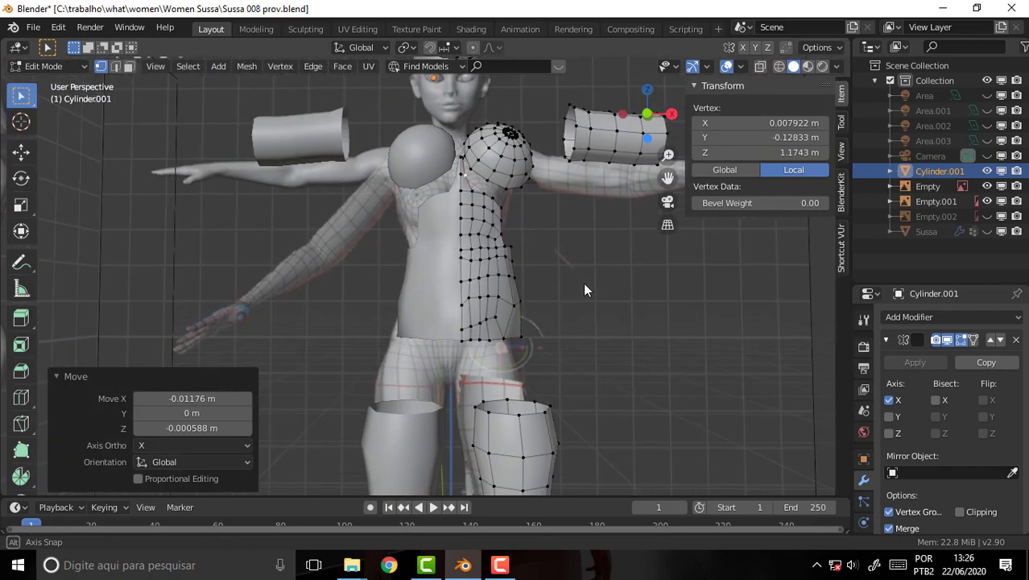